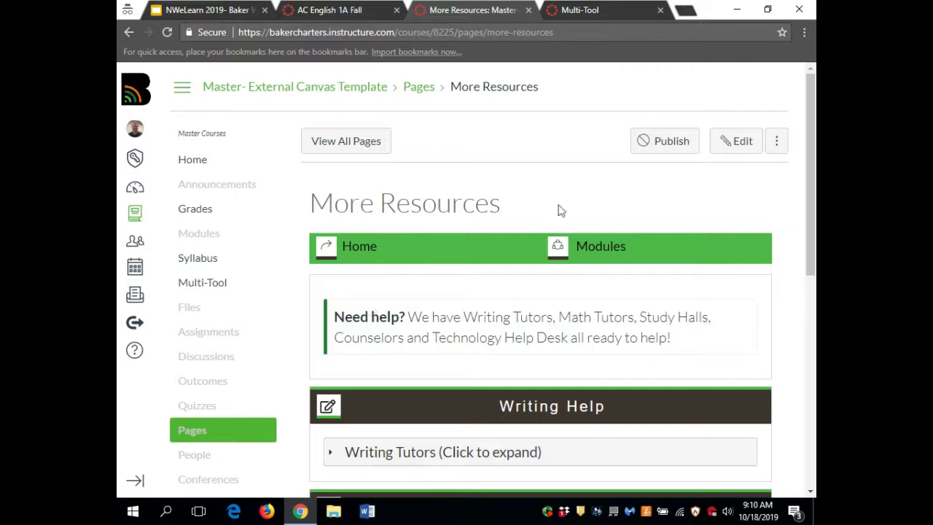
- Expand Math Tutors to show the second tutor's contact details, then return to the page top
{"action": "left_click_drag", "start_coordinate": [807, 190], "coordinate": [800, 291]}
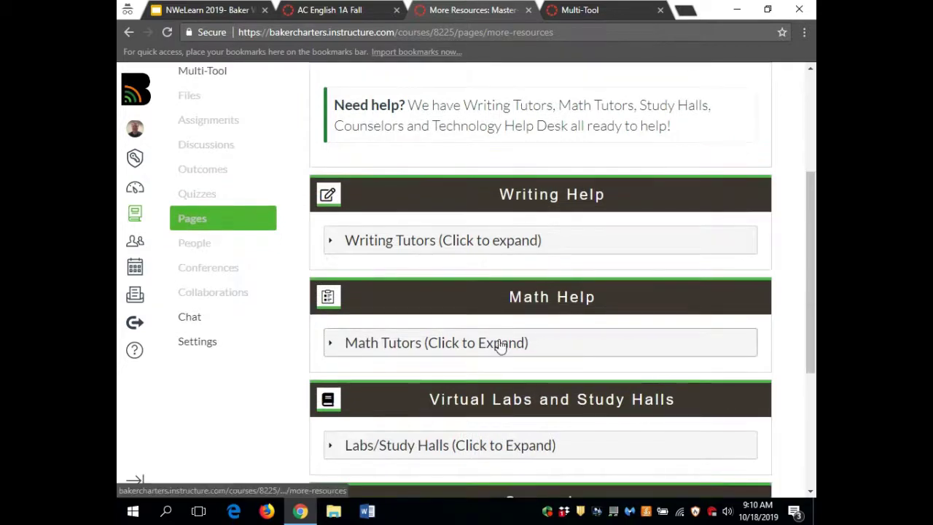
{"action": "left_click", "coordinate": [500, 346]}
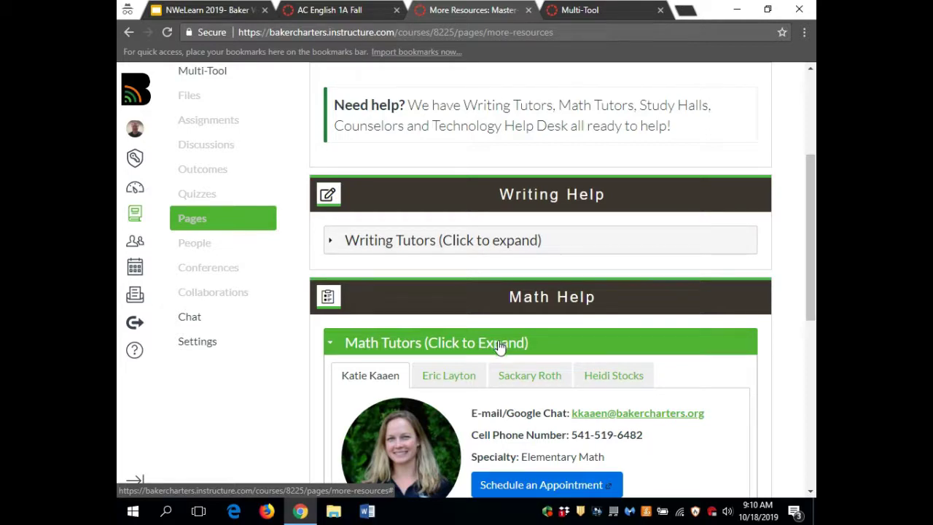
{"action": "left_click", "coordinate": [468, 384]}
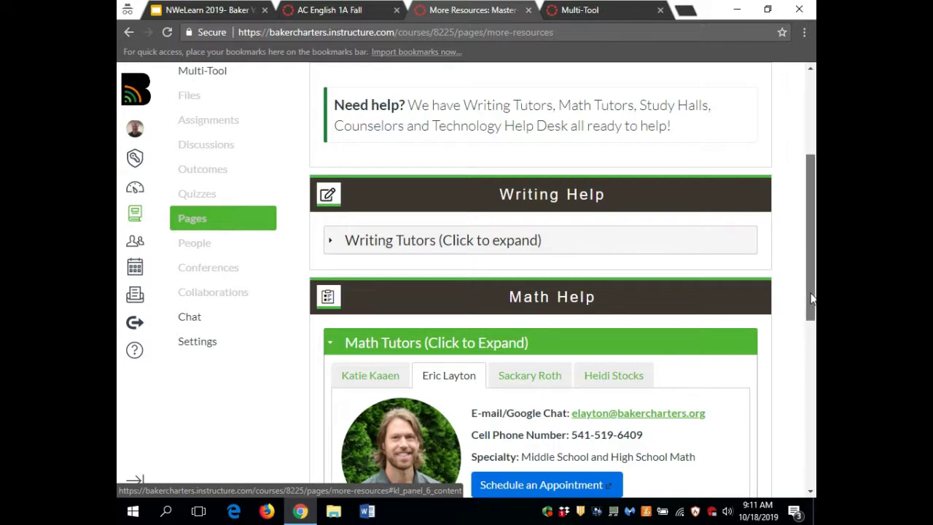
{"action": "left_click_drag", "start_coordinate": [808, 300], "coordinate": [814, 454]}
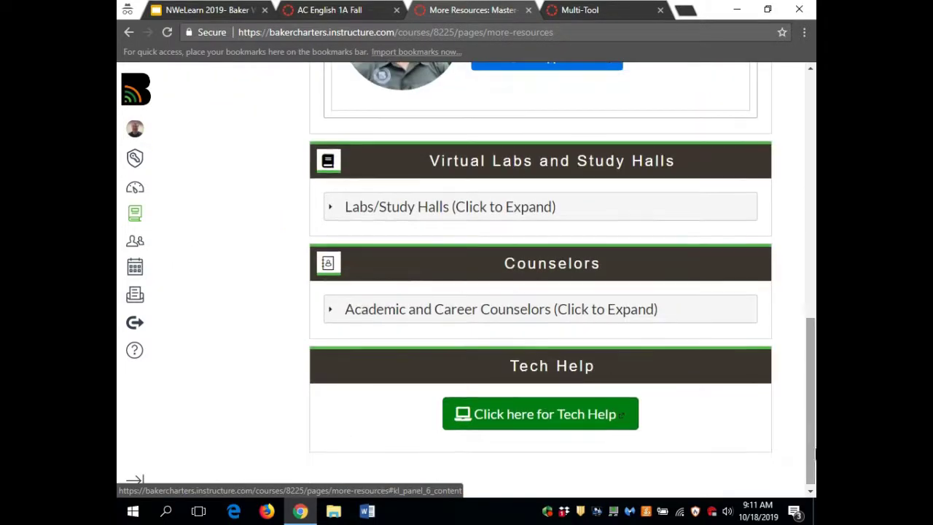
{"action": "left_click", "coordinate": [621, 414]}
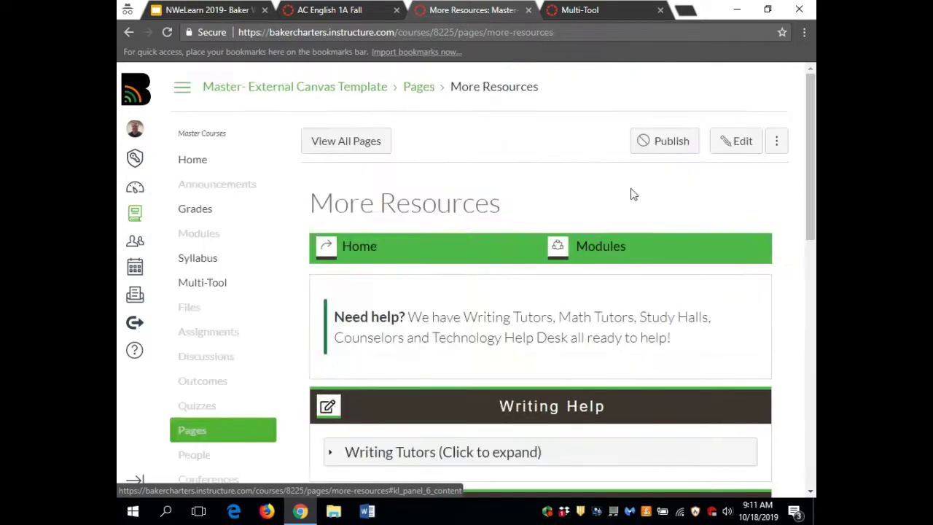
- Switch to the FL Language Arts 8A F19 Multi-Tool page and open the Due Date Modifier
{"action": "left_click", "coordinate": [581, 13]}
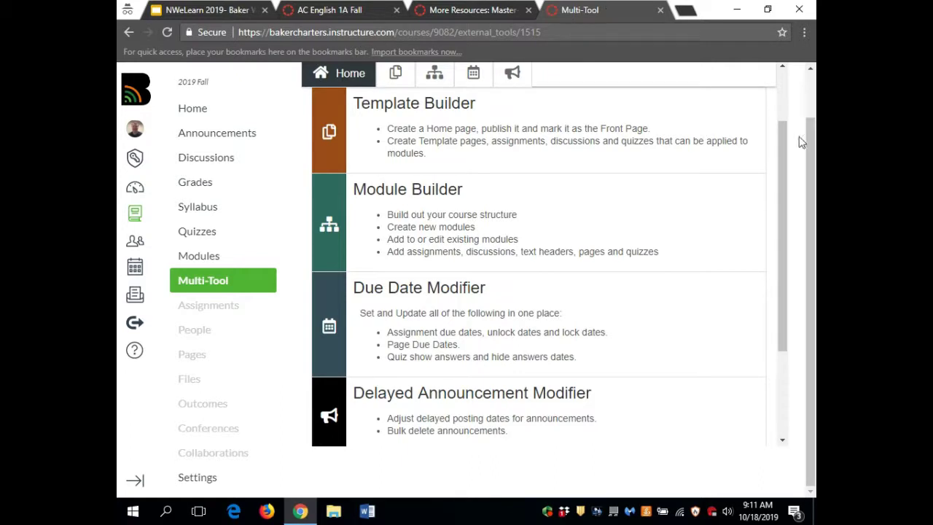
{"action": "left_click_drag", "start_coordinate": [809, 145], "coordinate": [811, 88]}
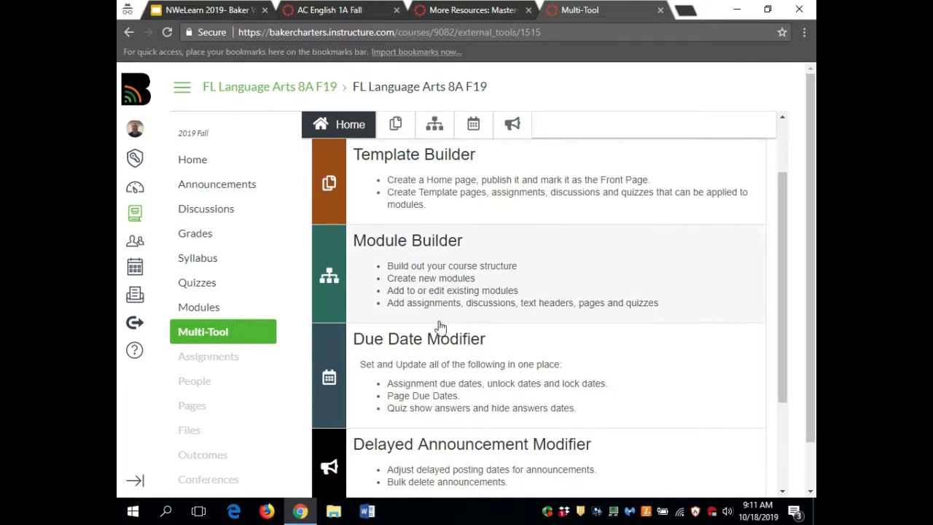
{"action": "left_click", "coordinate": [440, 352]}
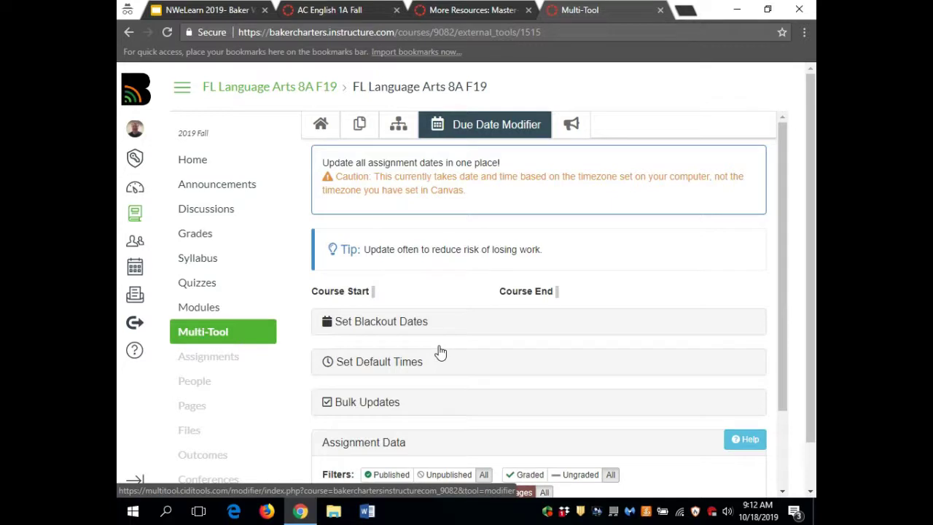
- Scroll through the Due Date Modifier's assignment table and back up
{"action": "left_click_drag", "start_coordinate": [785, 309], "coordinate": [780, 399]}
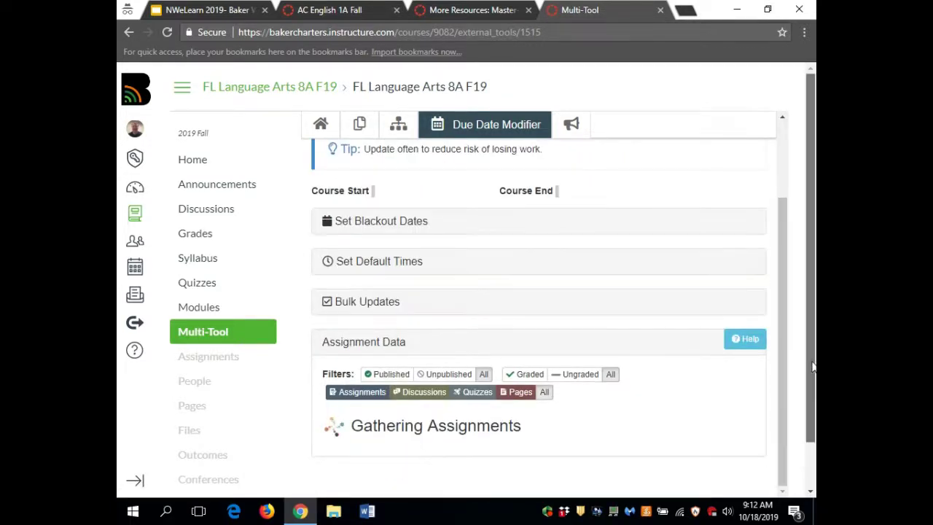
{"action": "scroll", "coordinate": [812, 366], "scroll_direction": "down", "scroll_amount": 1}
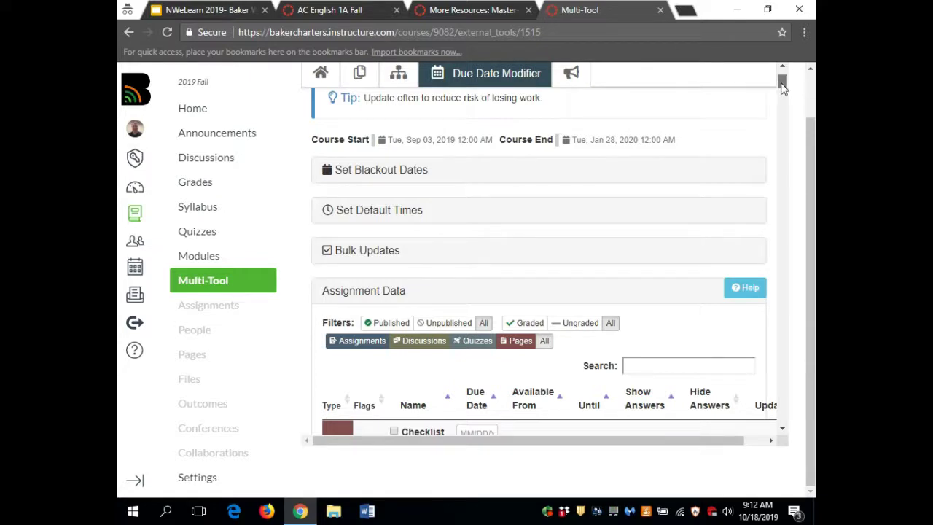
{"action": "mouse_move", "coordinate": [782, 86]}
{"action": "left_mouse_down"}
{"action": "mouse_move", "coordinate": [783, 185]}
{"action": "mouse_move", "coordinate": [782, 97]}
{"action": "left_mouse_up"}
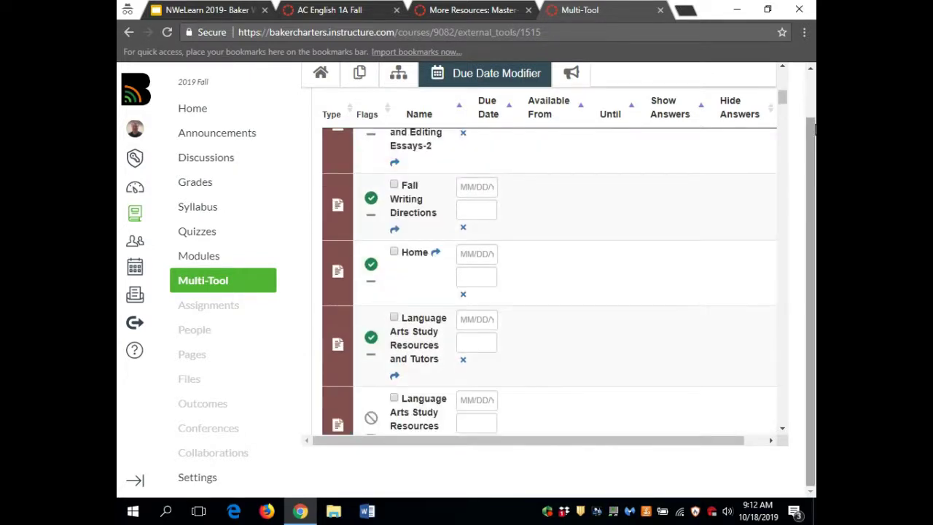
{"action": "scroll", "coordinate": [810, 139], "scroll_direction": "up", "scroll_amount": 1}
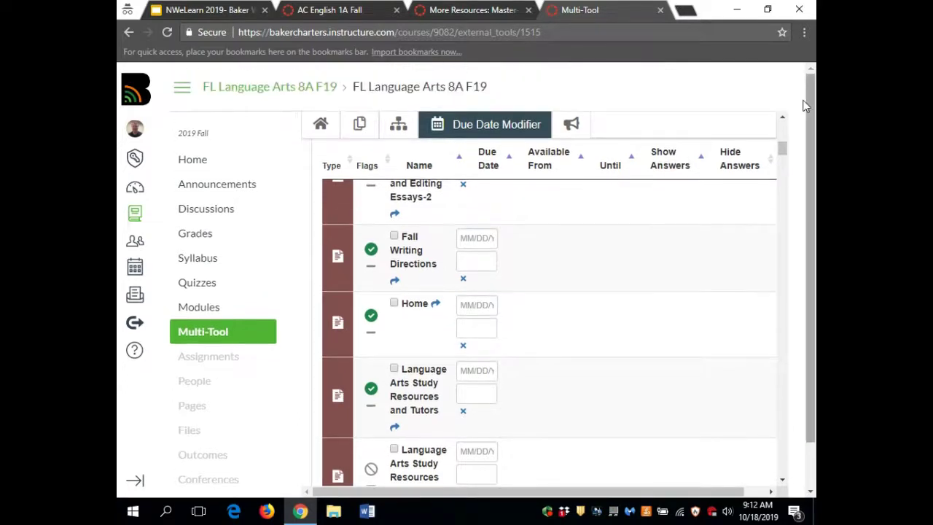
{"action": "scroll", "coordinate": [782, 139], "scroll_direction": "up", "scroll_amount": 5}
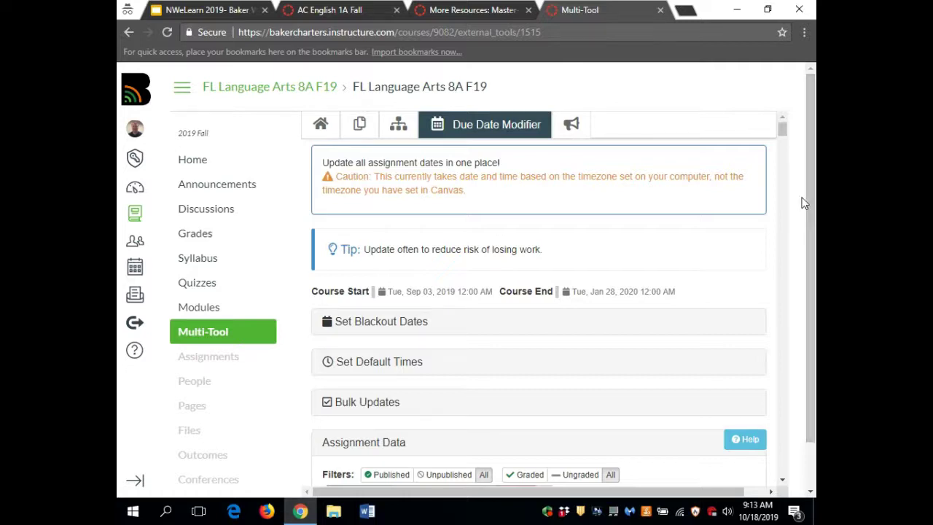
- Expand Bulk Updates to reveal the Bulk Day Adjust and Bulk Dates options
{"action": "right_click", "coordinate": [785, 133]}
{"action": "key", "text": "Escape"}
{"action": "right_click", "coordinate": [785, 132]}
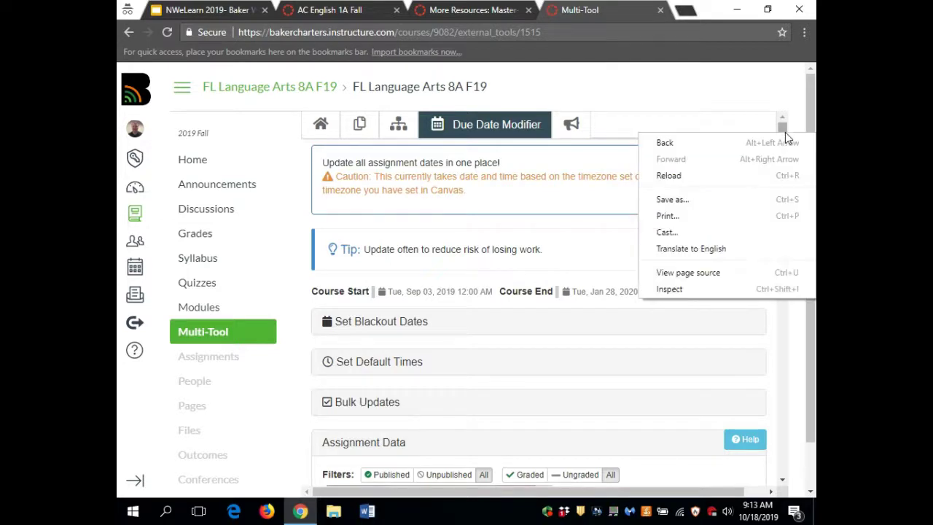
{"action": "key", "text": "Escape"}
{"action": "mouse_move", "coordinate": [785, 131]}
{"action": "left_mouse_down"}
{"action": "mouse_move", "coordinate": [787, 157]}
{"action": "mouse_move", "coordinate": [781, 129]}
{"action": "left_mouse_up"}
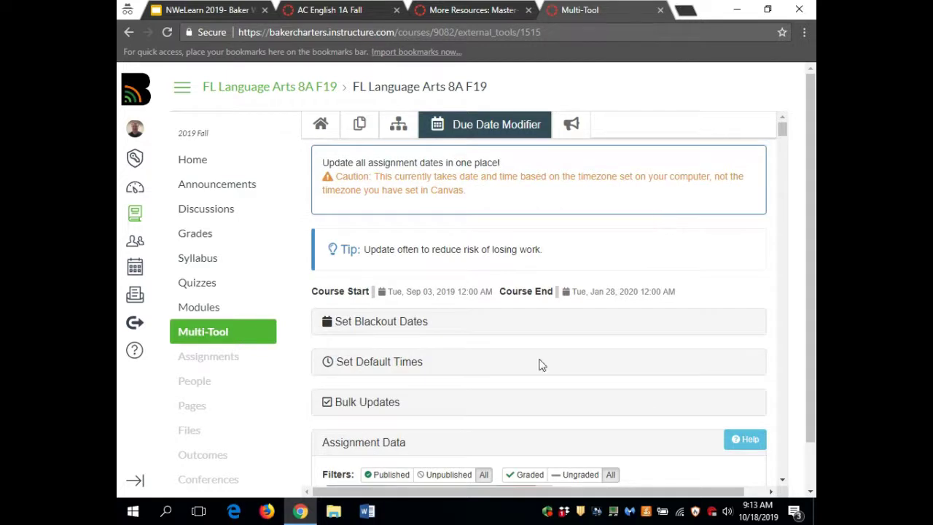
{"action": "left_click", "coordinate": [387, 408]}
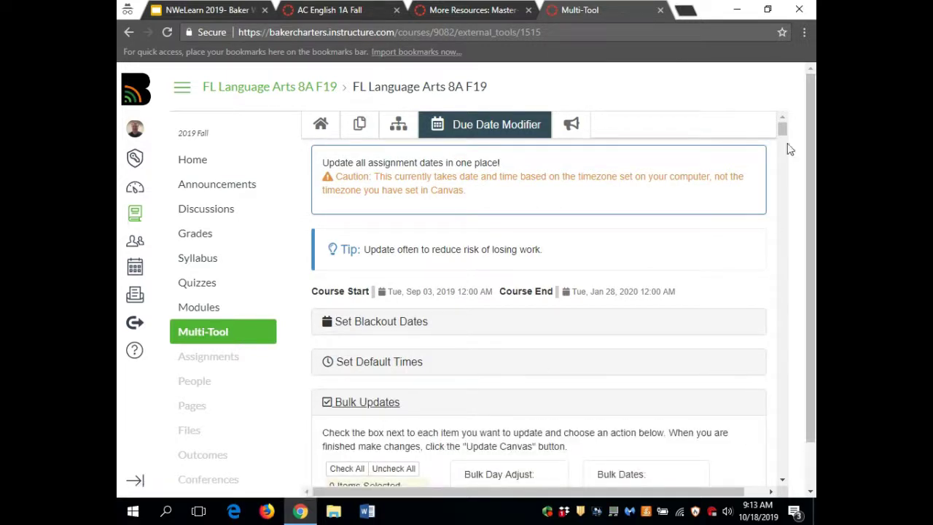
{"action": "left_click_drag", "start_coordinate": [782, 129], "coordinate": [783, 144]}
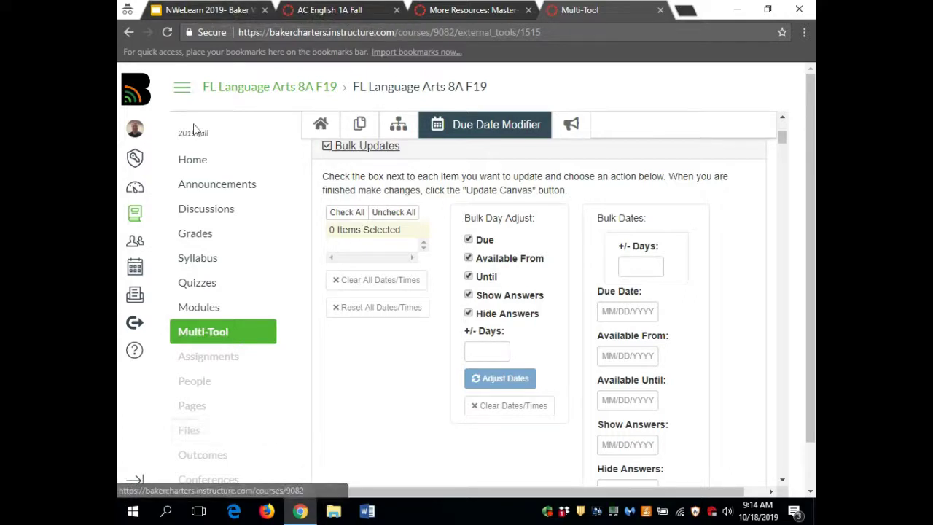
- Search the Baker Web Academy admin account's courses for 'test' and open Test Course
{"action": "left_click", "coordinate": [135, 160]}
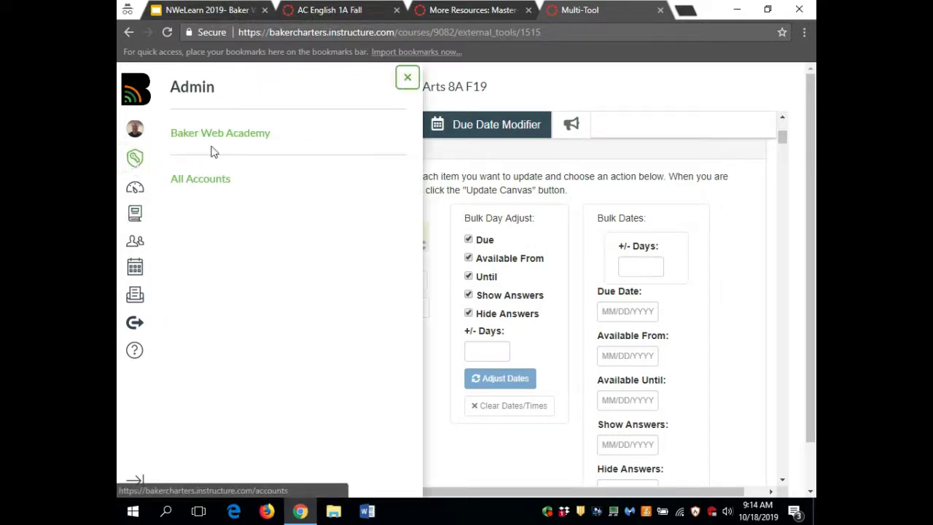
{"action": "left_click", "coordinate": [259, 132]}
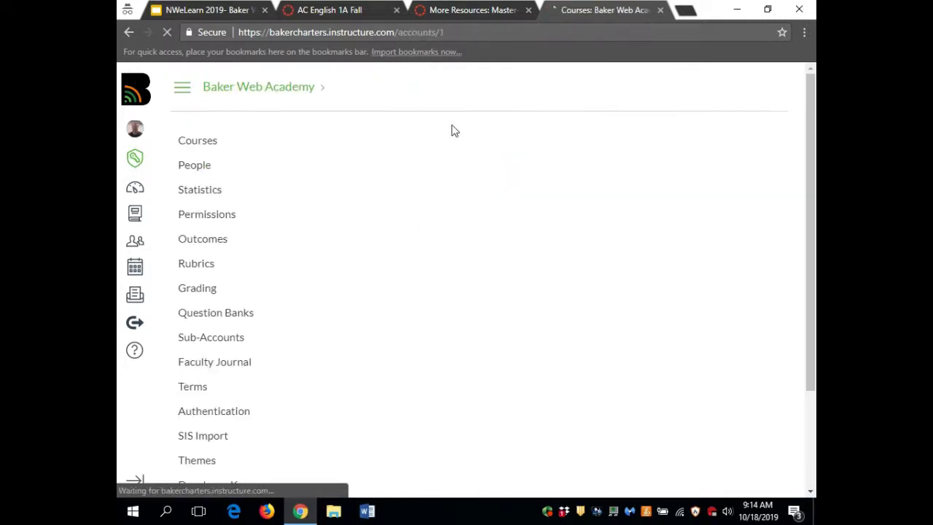
{"action": "type", "text": "test"}
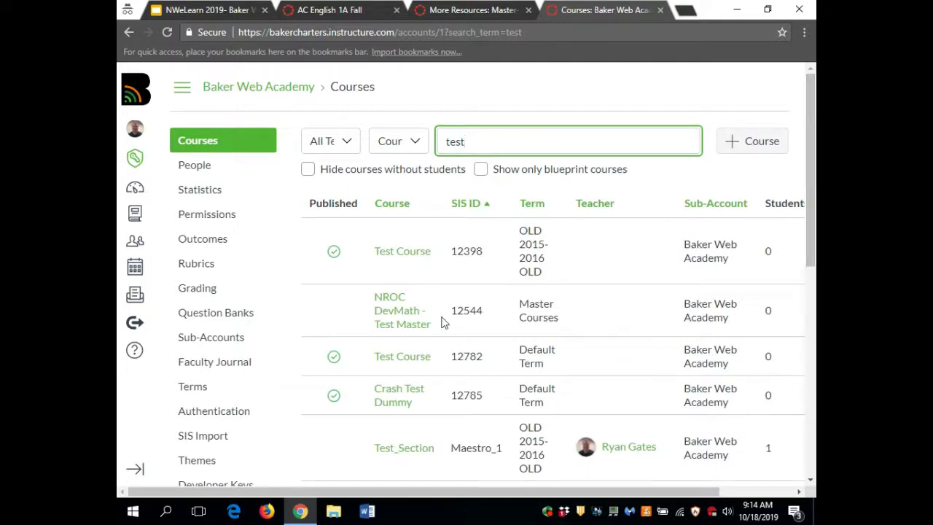
{"action": "left_click", "coordinate": [402, 253]}
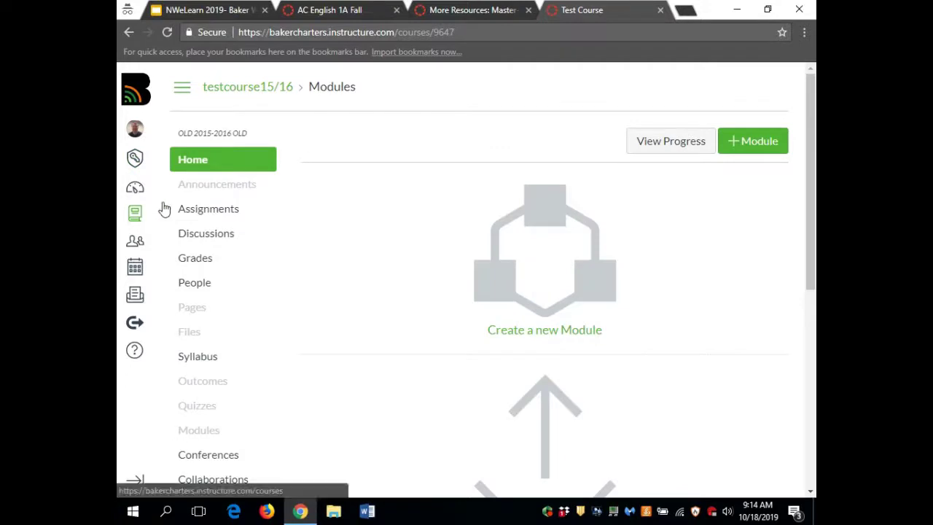
- Open Test Assignment from the course's Assignments list and start editing it
{"action": "right_click", "coordinate": [182, 211]}
{"action": "left_click", "coordinate": [183, 211]}
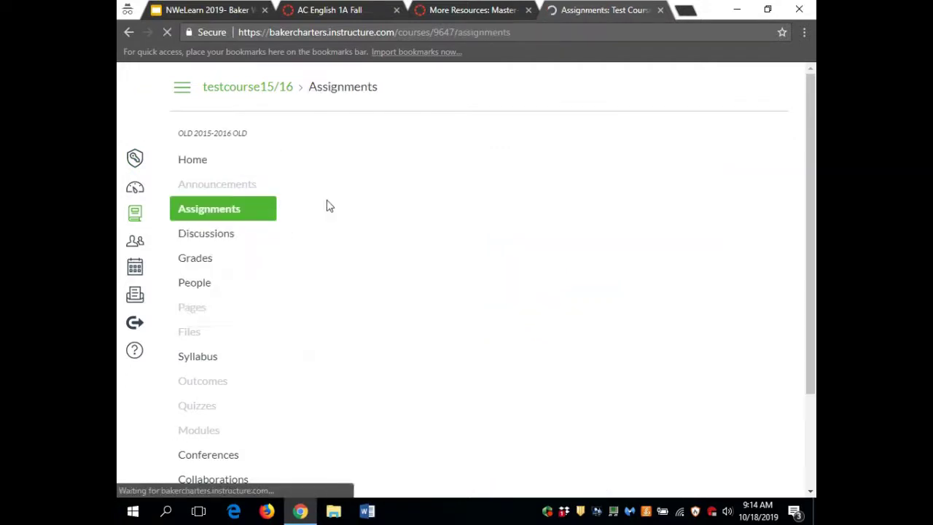
{"action": "left_click", "coordinate": [398, 230]}
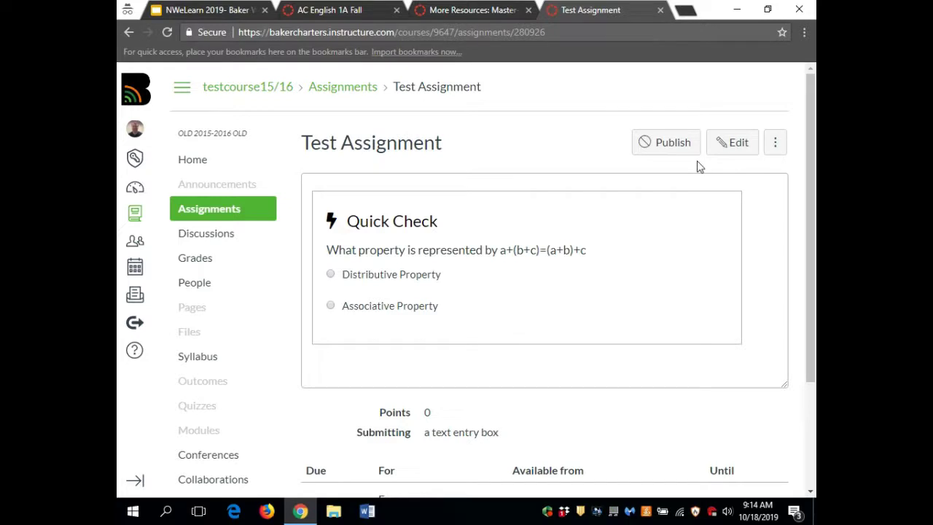
{"action": "left_click", "coordinate": [717, 146]}
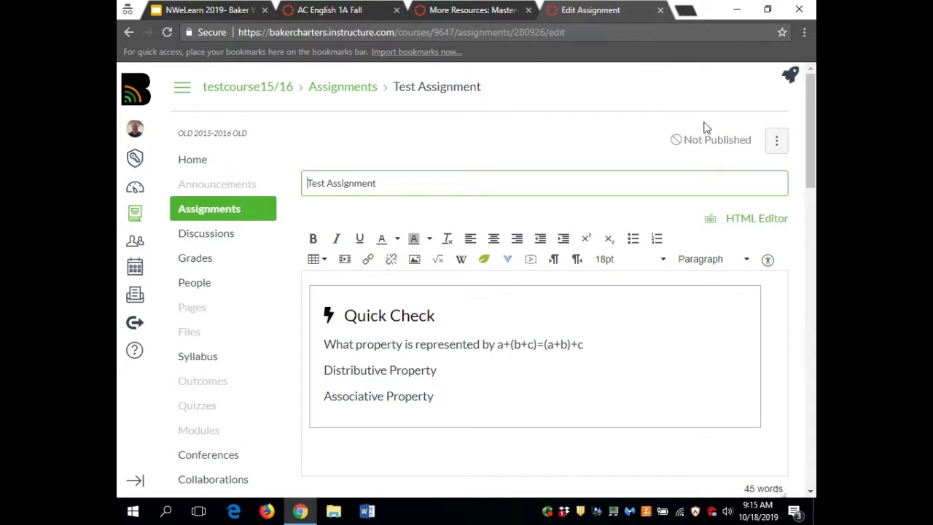
- Launch Design Tools beside the Test Assignment editor and expand Check Accessibility
{"action": "left_click", "coordinate": [786, 81]}
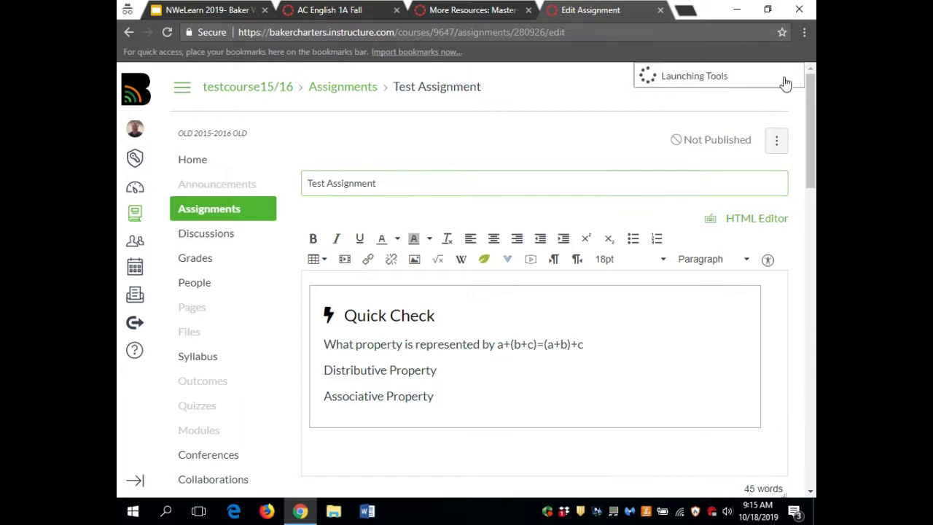
{"action": "left_click_drag", "start_coordinate": [811, 115], "coordinate": [811, 126]}
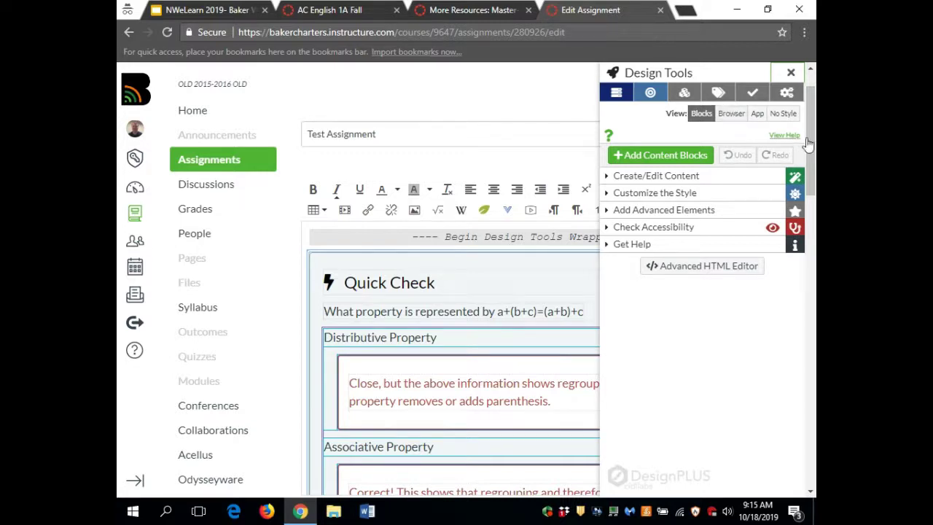
{"action": "scroll", "coordinate": [811, 155], "scroll_direction": "down", "scroll_amount": 1}
{"action": "left_click_drag", "start_coordinate": [811, 156], "coordinate": [811, 139]}
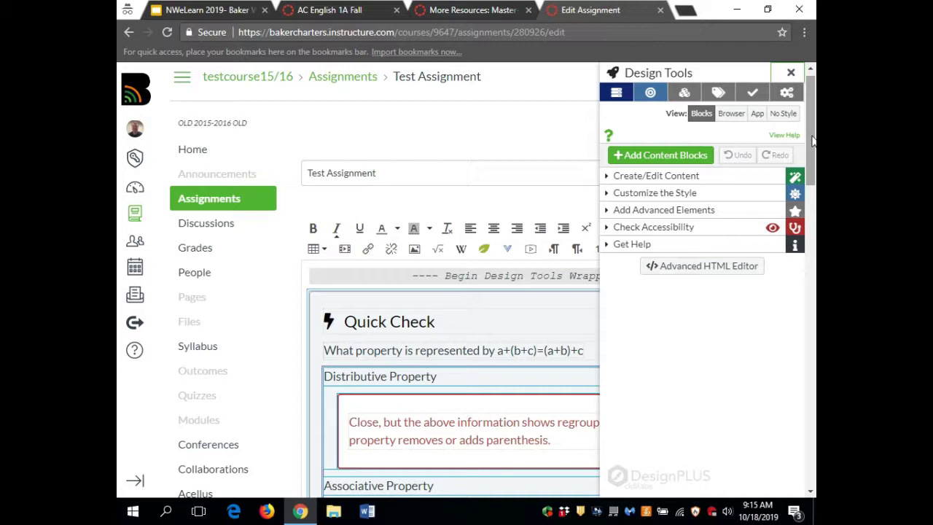
{"action": "left_click_drag", "start_coordinate": [811, 139], "coordinate": [811, 143]}
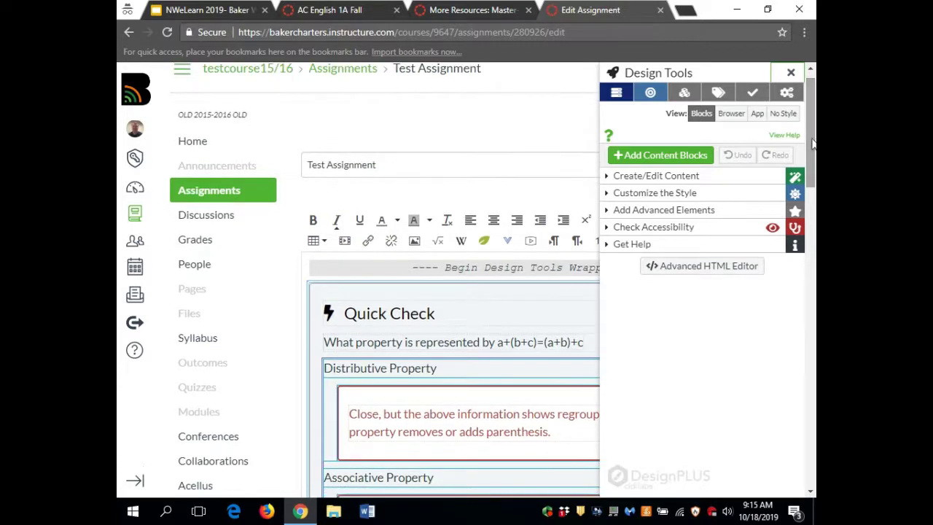
{"action": "left_click", "coordinate": [687, 230]}
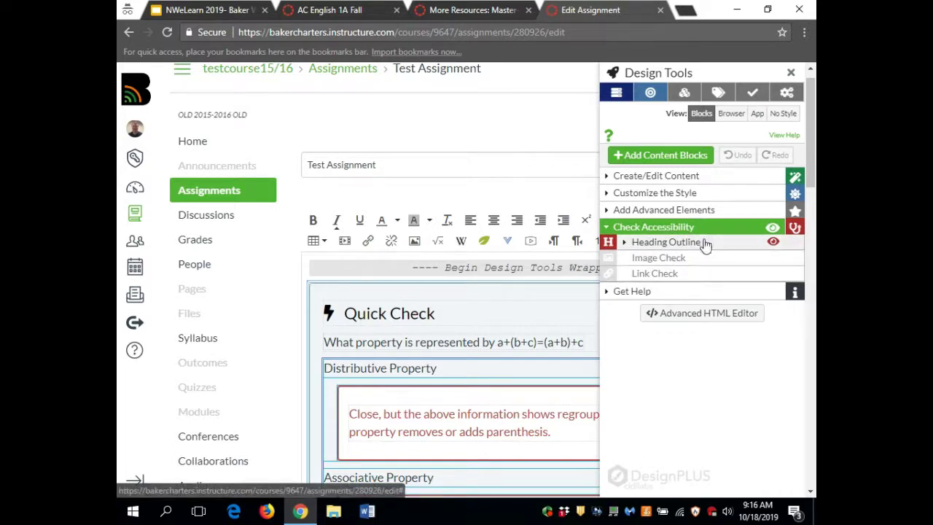
- Run the heading, image and link accessibility checks, then close the Design Tools panel
{"action": "left_click", "coordinate": [666, 242]}
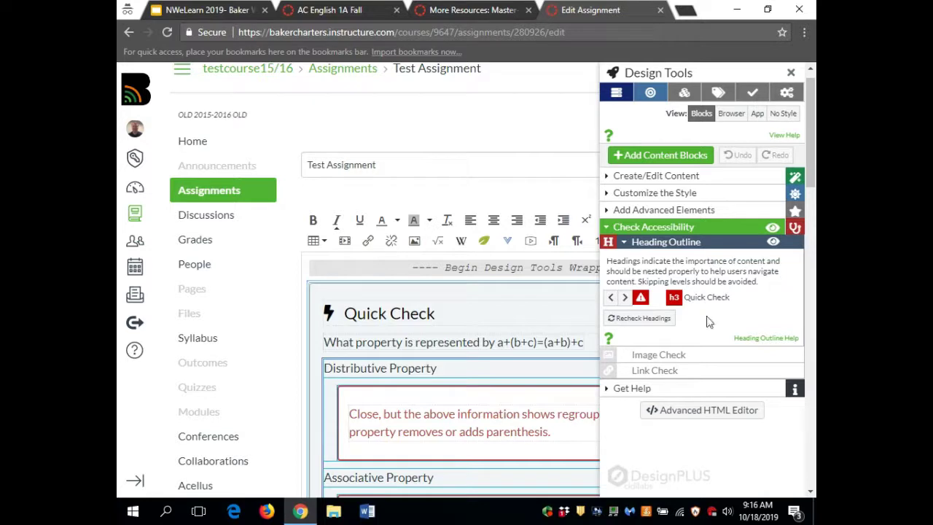
{"action": "left_click", "coordinate": [646, 320]}
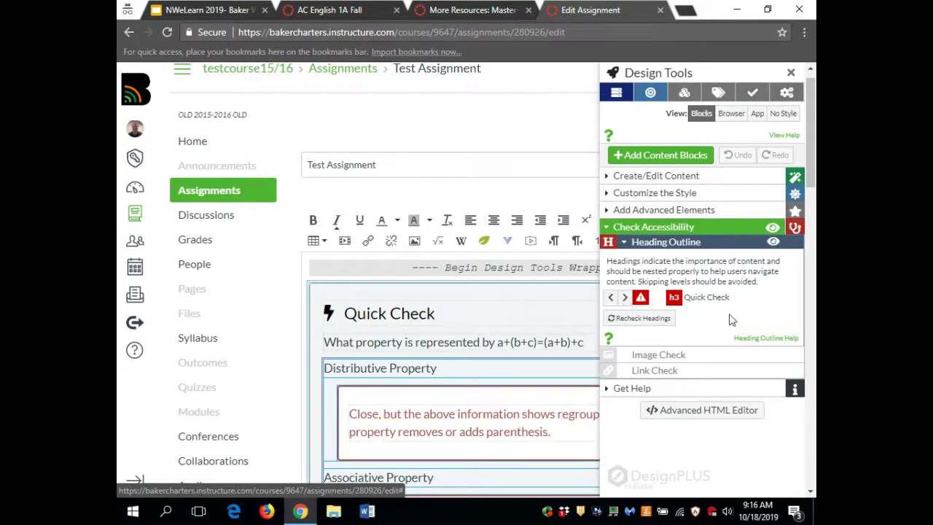
{"action": "left_click", "coordinate": [656, 355]}
{"action": "left_click", "coordinate": [664, 311]}
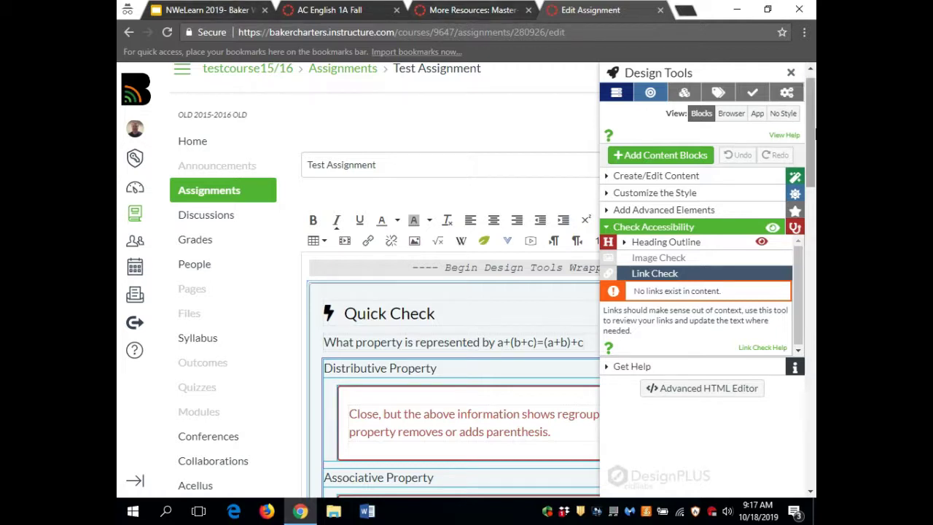
{"action": "left_click", "coordinate": [791, 73]}
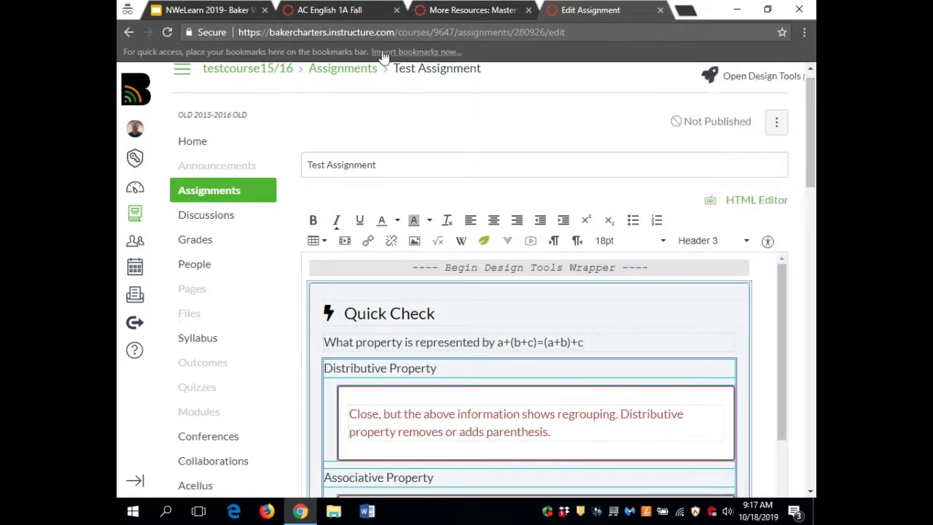
- Review the first slides of the NWeLearn 2019 deck, then go back to More Resources
{"action": "left_click", "coordinate": [184, 8]}
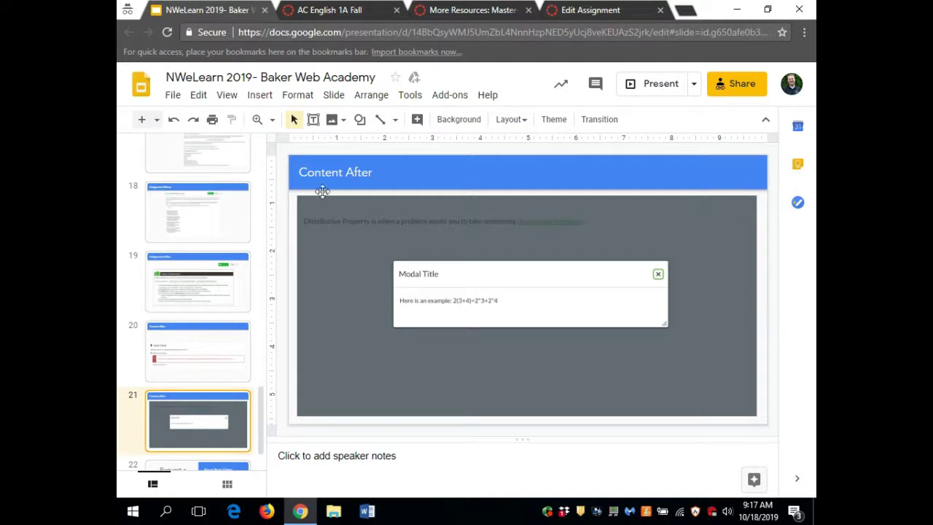
{"action": "scroll", "coordinate": [175, 277], "scroll_direction": "up", "scroll_amount": 5}
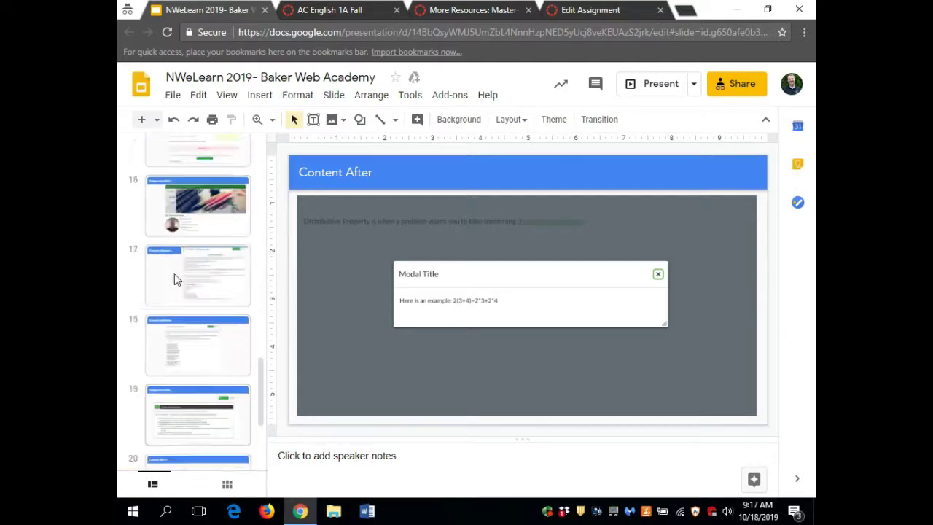
{"action": "left_click_drag", "start_coordinate": [261, 343], "coordinate": [254, 153]}
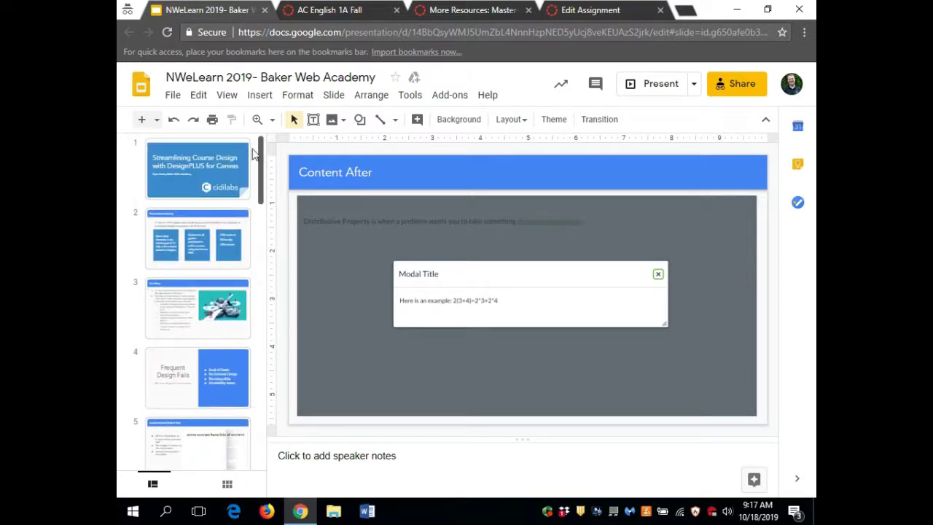
{"action": "left_click", "coordinate": [473, 11]}
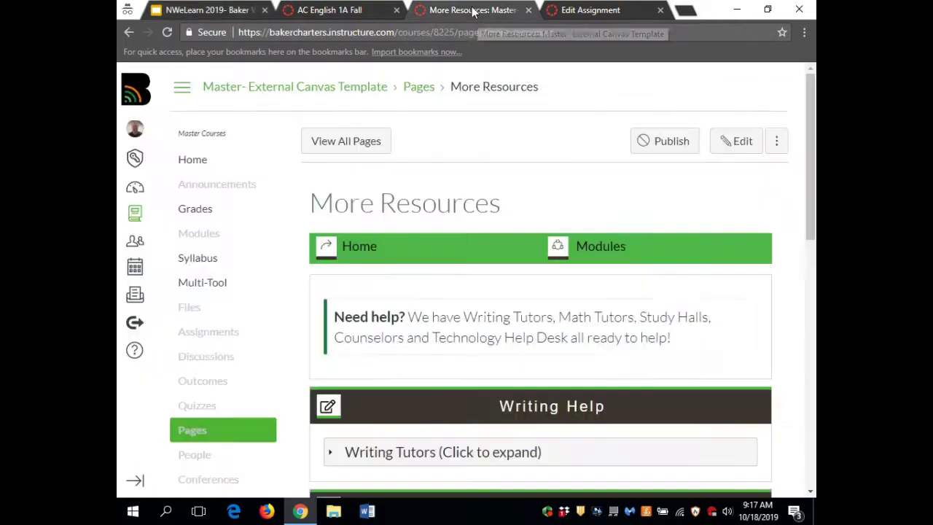
- Open a new incognito tab next to the Edit Assignment tab
{"action": "left_click", "coordinate": [588, 11]}
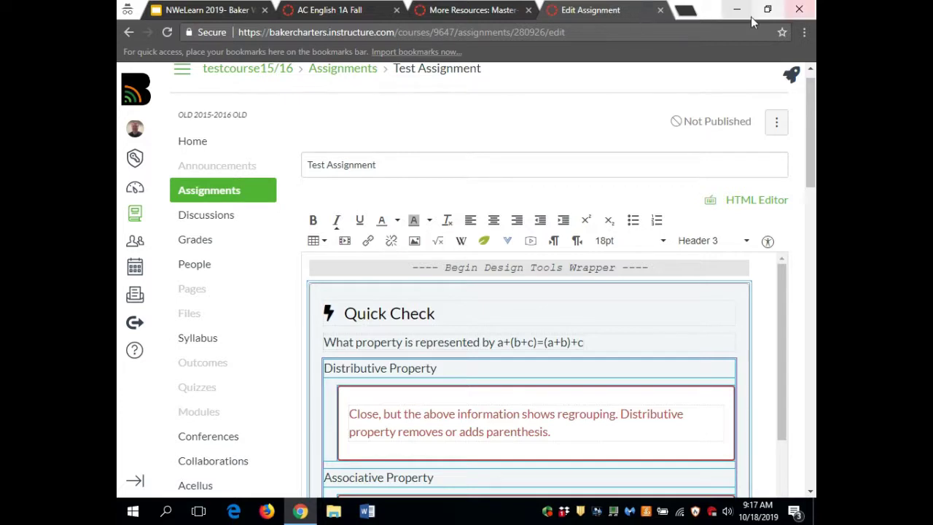
{"action": "left_click", "coordinate": [692, 12]}
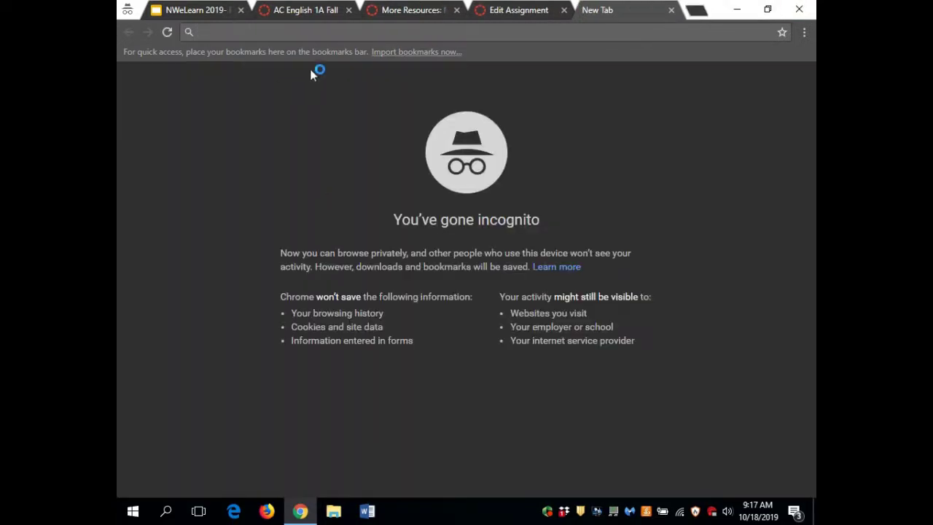
- Return to the Edit Assignment tab showing the Test Assignment's Quick Check content
{"action": "left_click", "coordinate": [530, 11]}
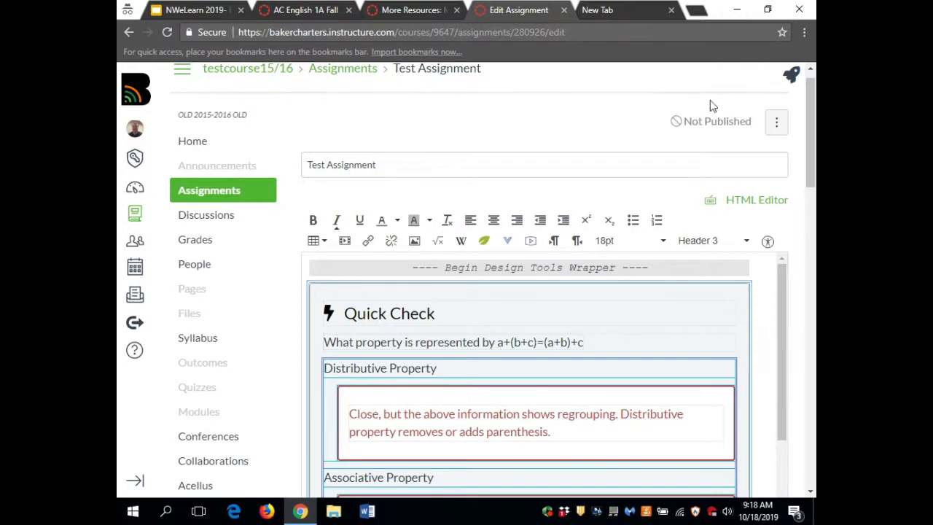
- Log out of Canvas from the Account menu in the global navigation
{"action": "scroll", "coordinate": [588, 161], "scroll_direction": "up", "scroll_amount": 1}
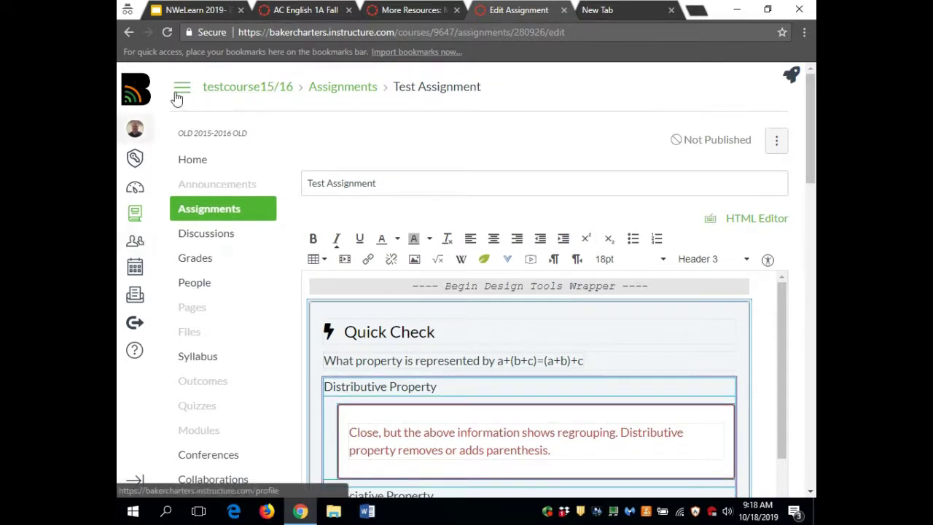
{"action": "left_click", "coordinate": [135, 129]}
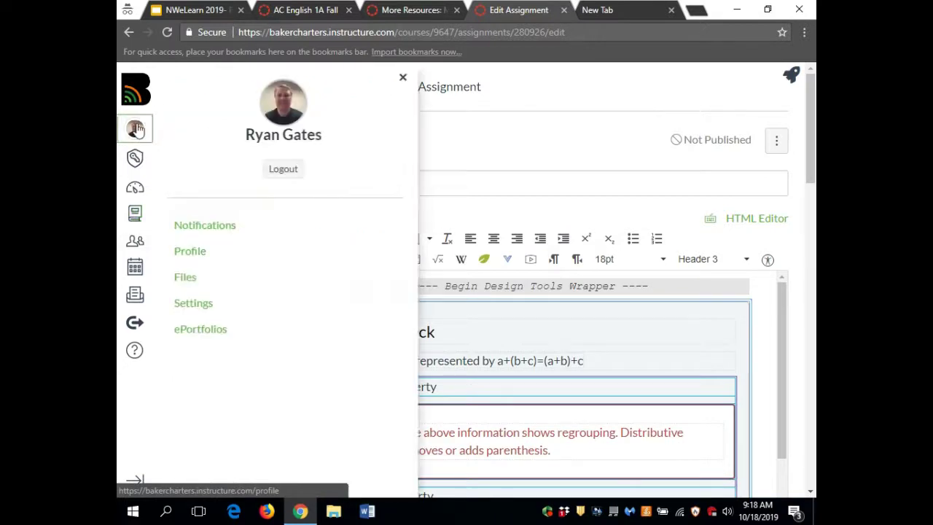
{"action": "left_click", "coordinate": [302, 171]}
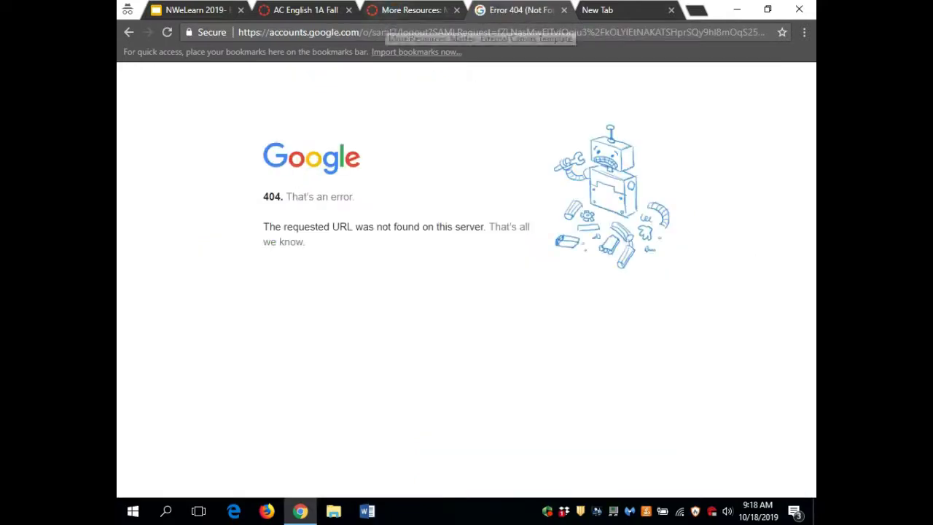
- Replace the 404 page address with cidilabs.instructure.com, fixing a typo along the way
{"action": "left_click", "coordinate": [378, 31]}
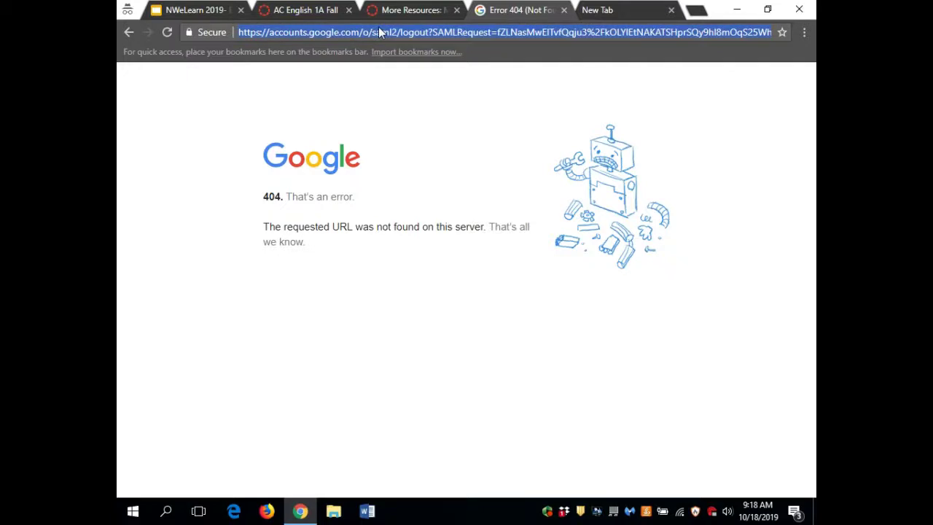
{"action": "type", "text": "c"}
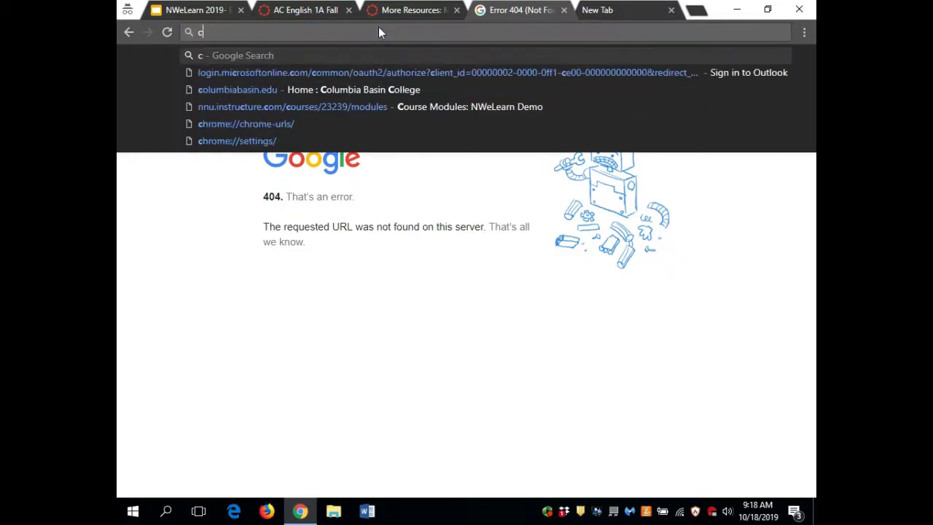
{"action": "type", "text": "idi"}
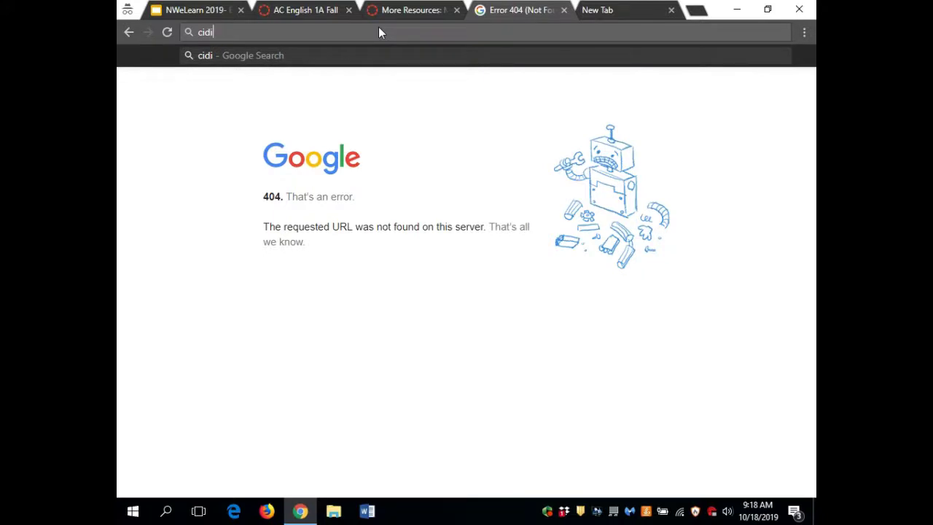
{"action": "type", "text": "laa"}
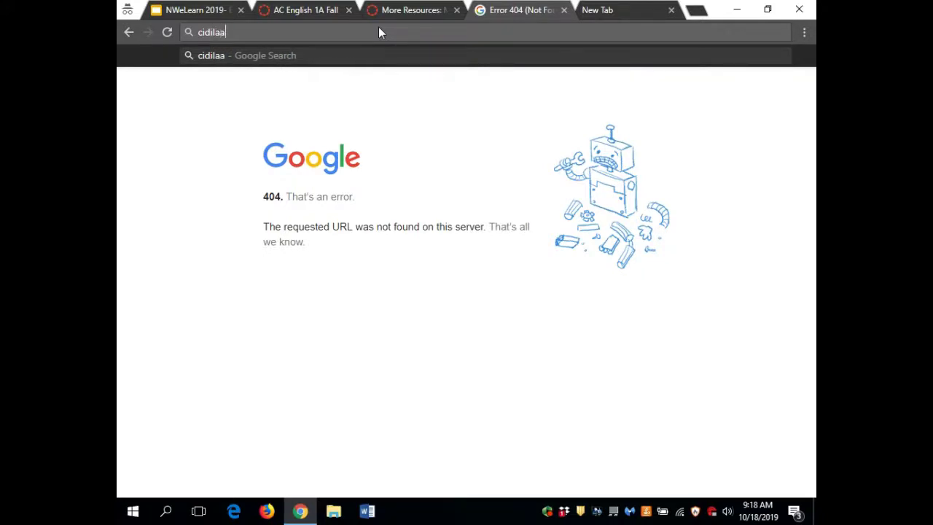
{"action": "key", "text": "BackSpace"}
{"action": "type", "text": "bs"}
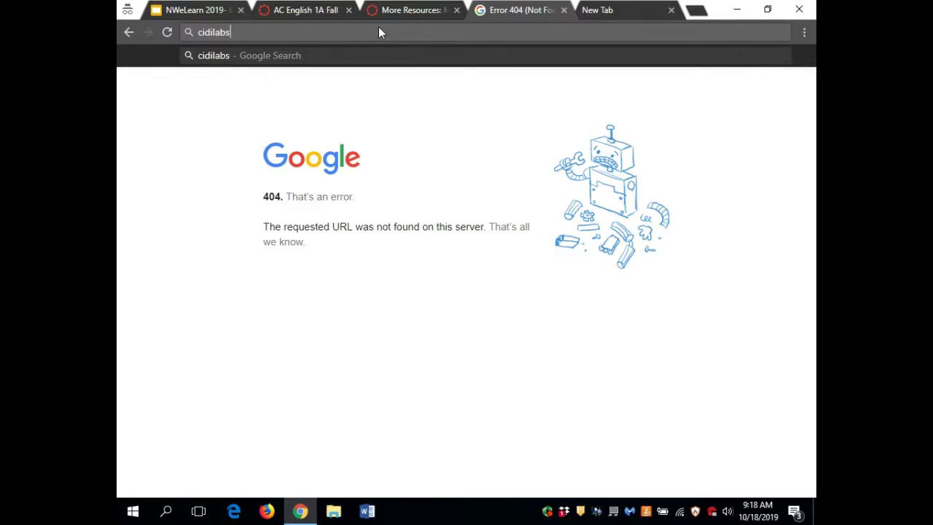
{"action": "type", "text": ".instruct"}
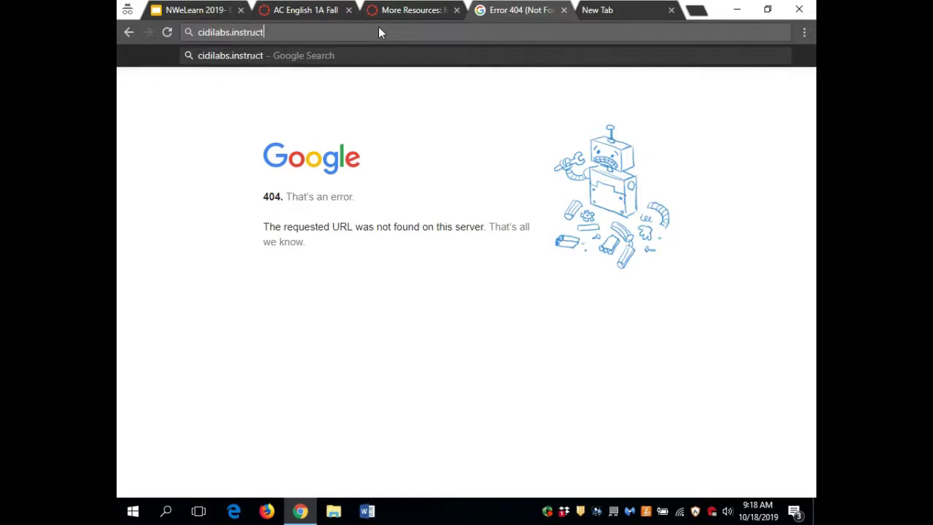
{"action": "type", "text": "ure.com"}
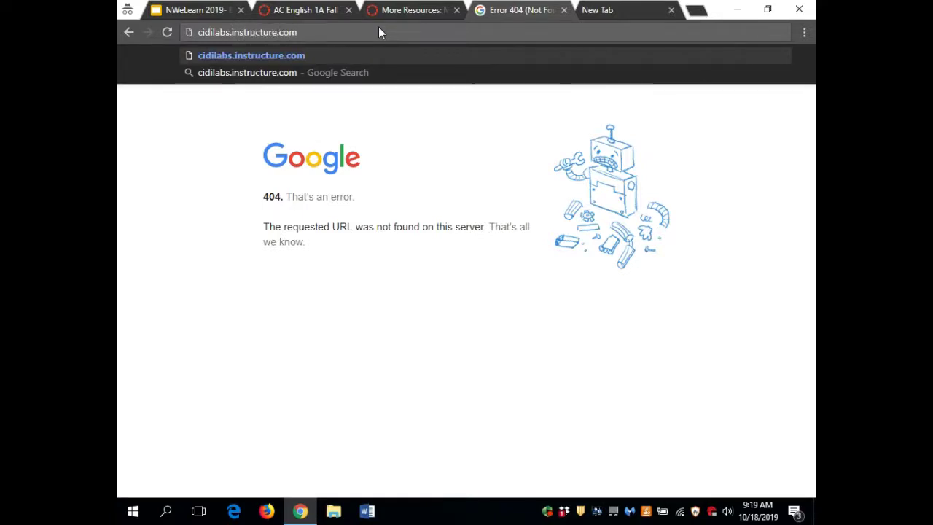
- Load cidilabs.instructure.com and log in with the account email and password
{"action": "key", "text": "Return"}
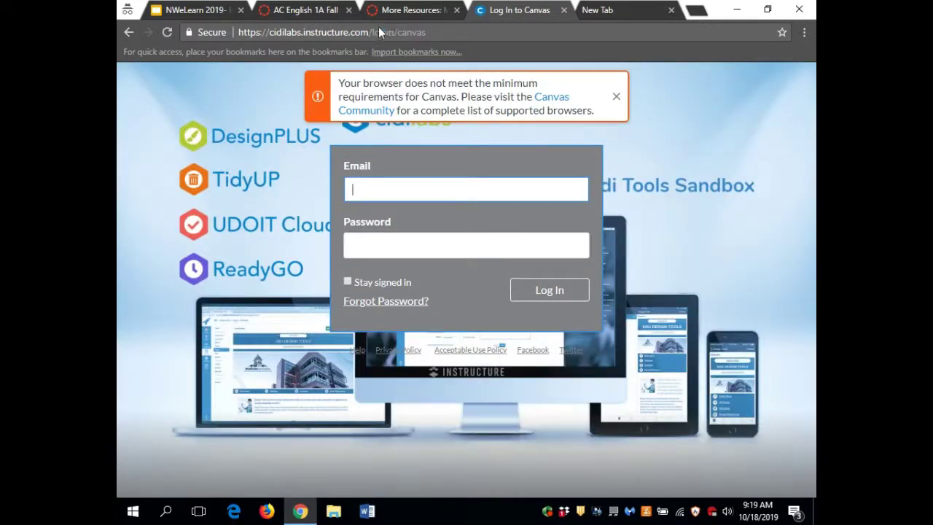
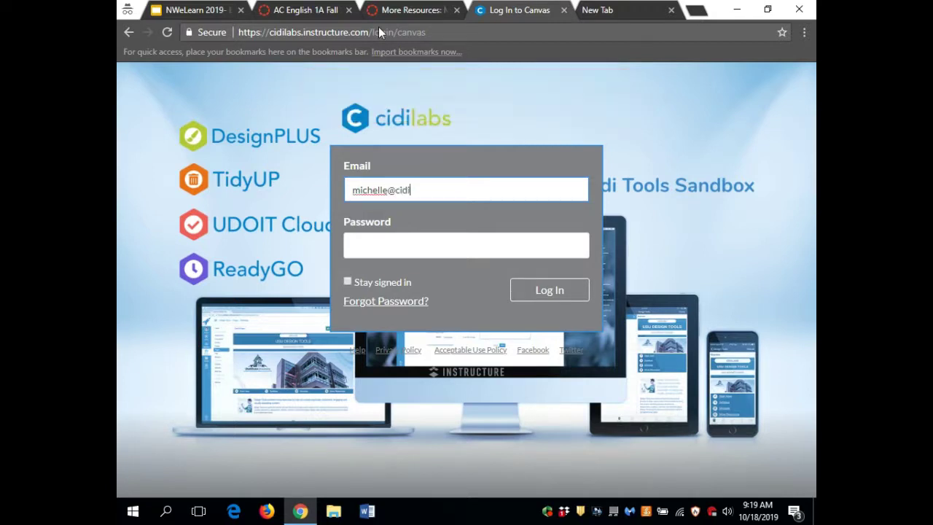
{"action": "left_click", "coordinate": [388, 252]}
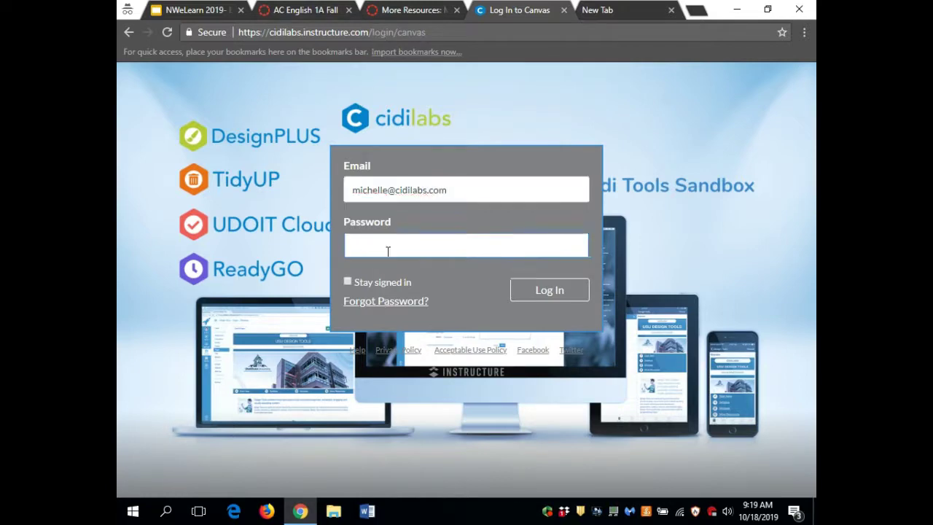
{"action": "type", "text": "•••••••••"}
{"action": "key", "text": "Return"}
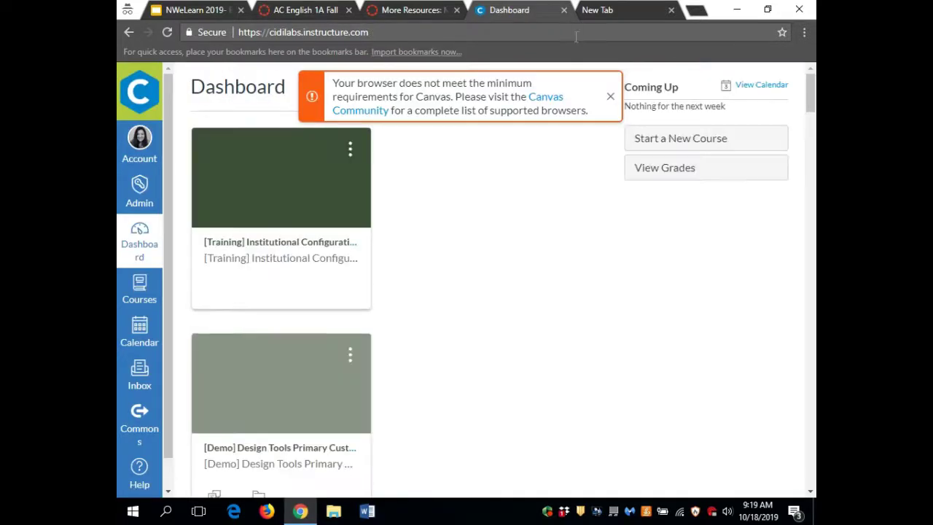
- Dismiss the unsupported-browser warning and open the UDOIT User Guide course
{"action": "left_click", "coordinate": [611, 97]}
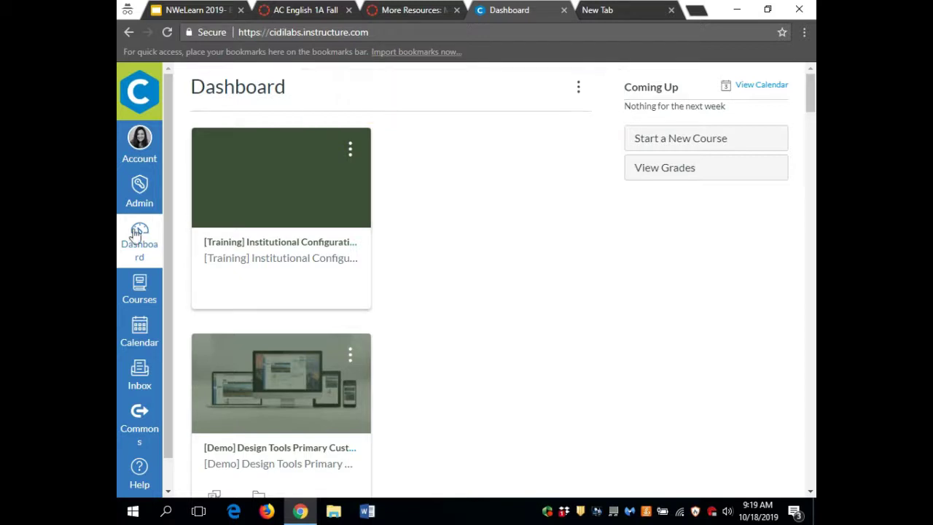
{"action": "left_click", "coordinate": [141, 289]}
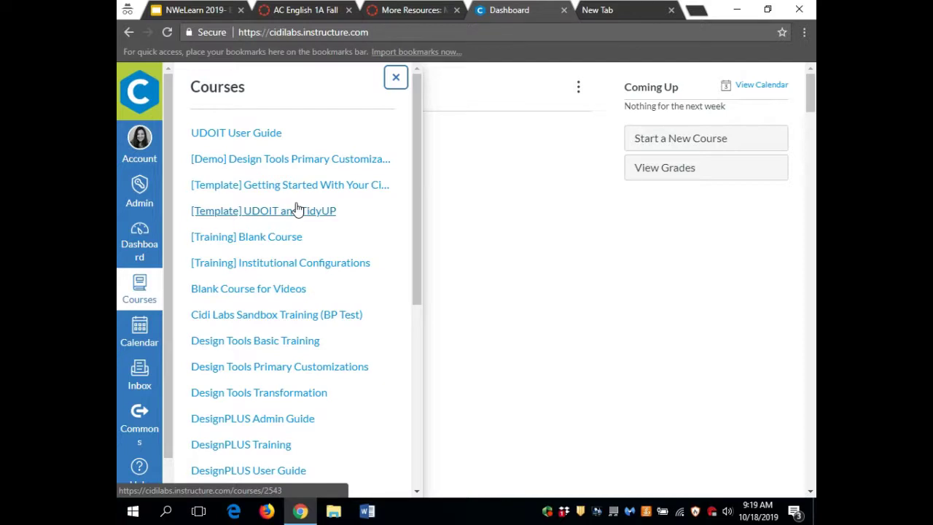
{"action": "left_click", "coordinate": [241, 135]}
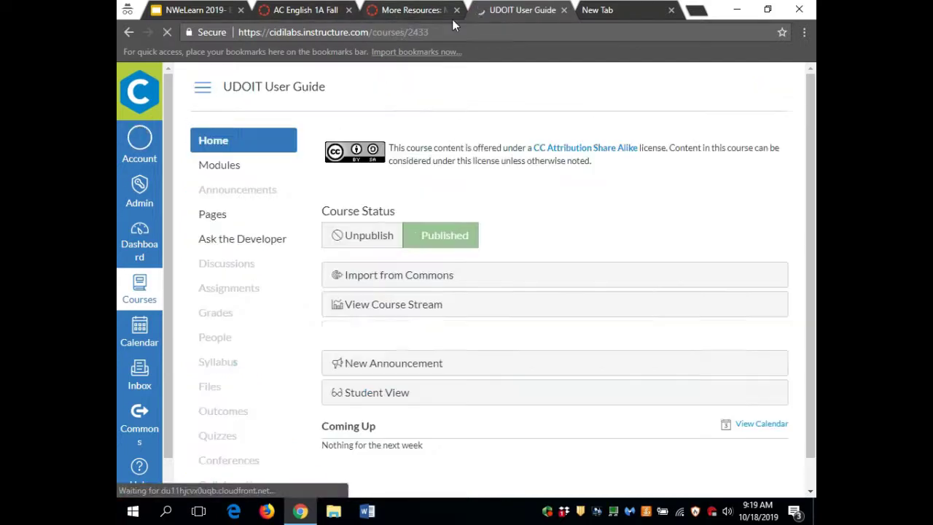
- Change the course URL to courses/3636 and open that course's Multi Tool page
{"action": "left_click", "coordinate": [457, 32]}
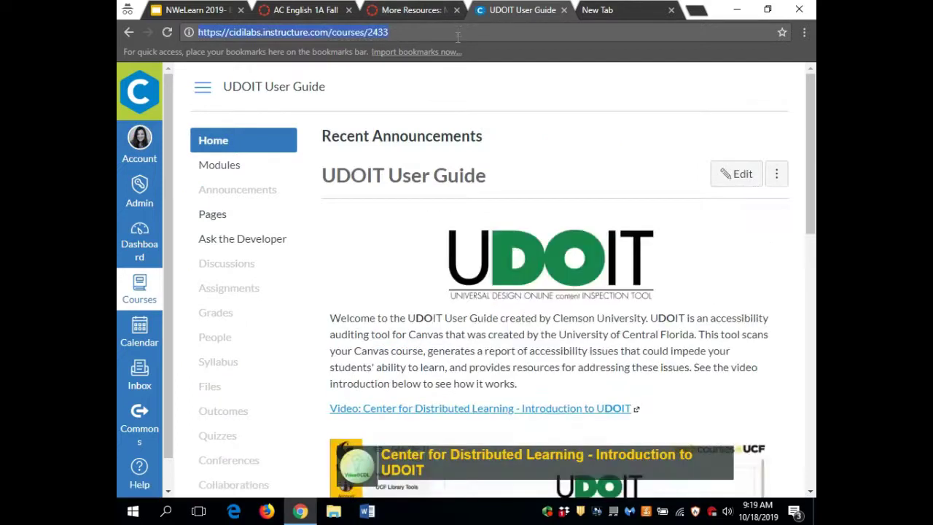
{"action": "left_click", "coordinate": [458, 34]}
{"action": "key", "text": "BackSpace"}
{"action": "key", "text": "BackSpace"}
{"action": "key", "text": "BackSpace"}
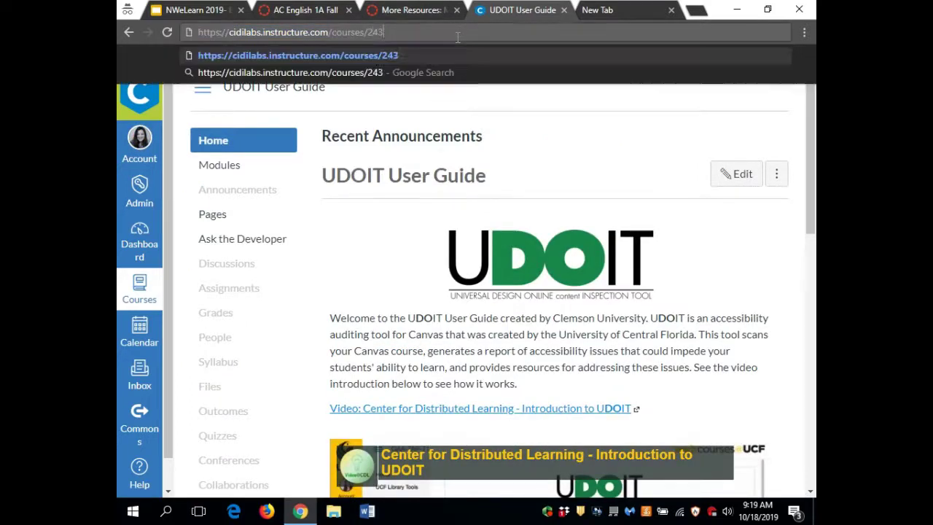
{"action": "key", "text": "BackSpace"}
{"action": "type", "text": "3636"}
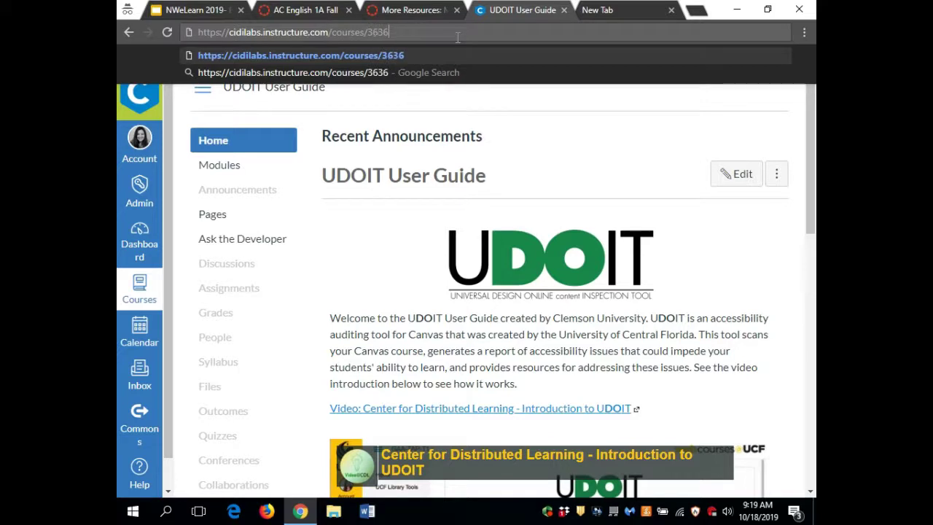
{"action": "key", "text": "Return"}
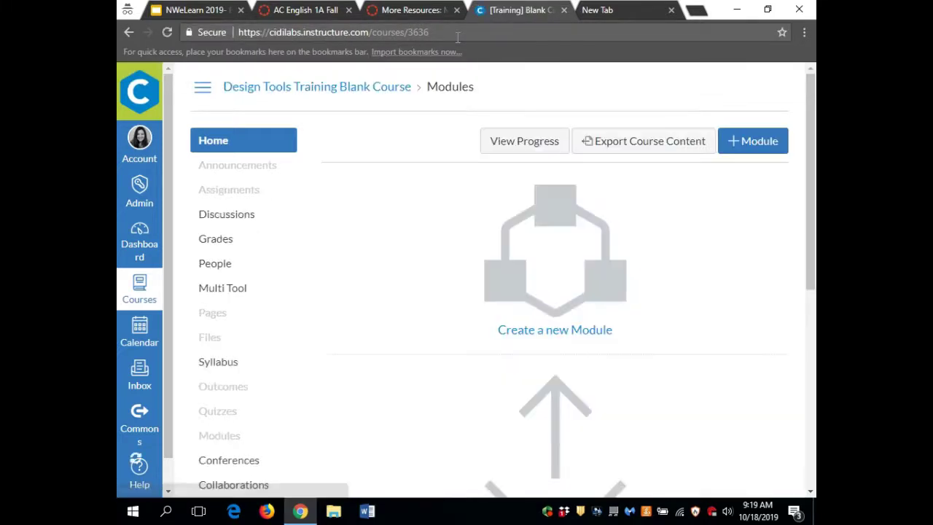
{"action": "left_click", "coordinate": [233, 294]}
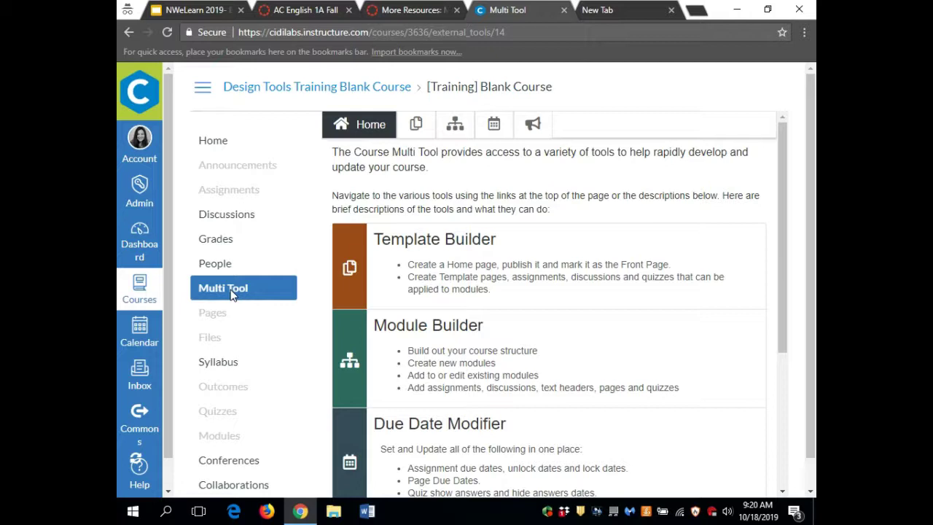
- Zoom the Multi Tool page out to 90% with Ctrl+minus
{"action": "key", "text": "ctrl+minus"}
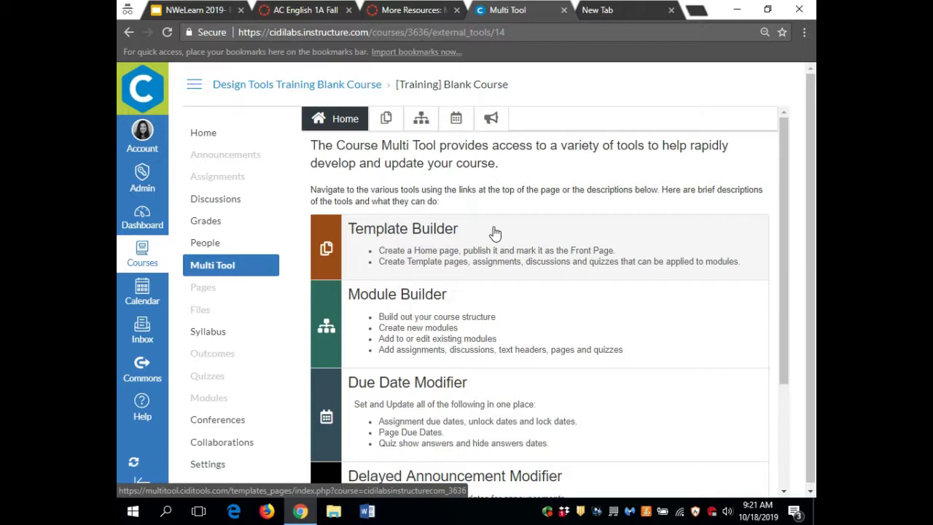
- In Template Builder, create a page template titled 'Overview'
{"action": "left_click", "coordinate": [495, 233]}
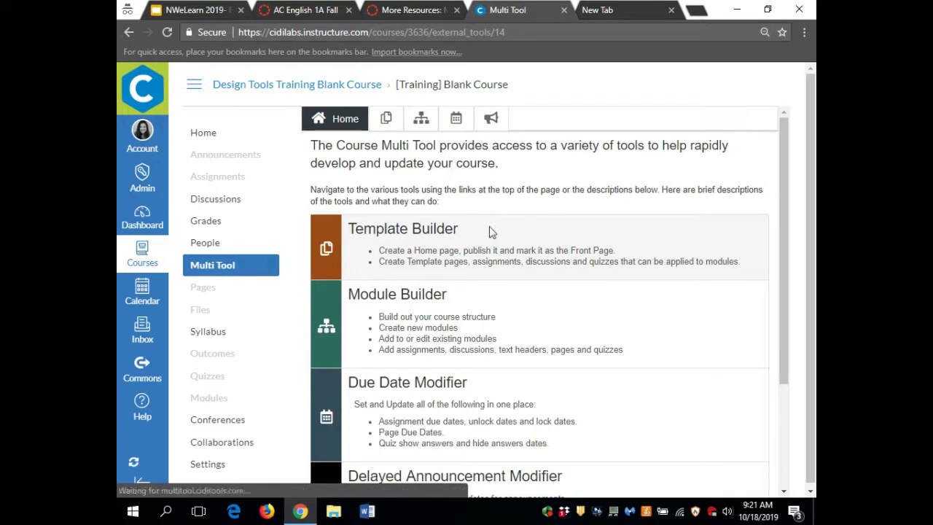
{"action": "left_click_drag", "start_coordinate": [488, 231], "coordinate": [573, 377]}
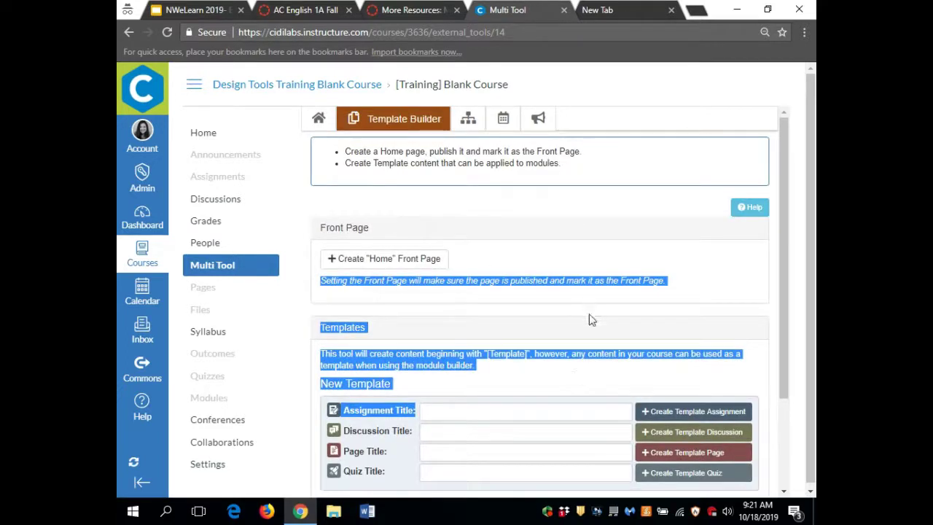
{"action": "left_click", "coordinate": [591, 320]}
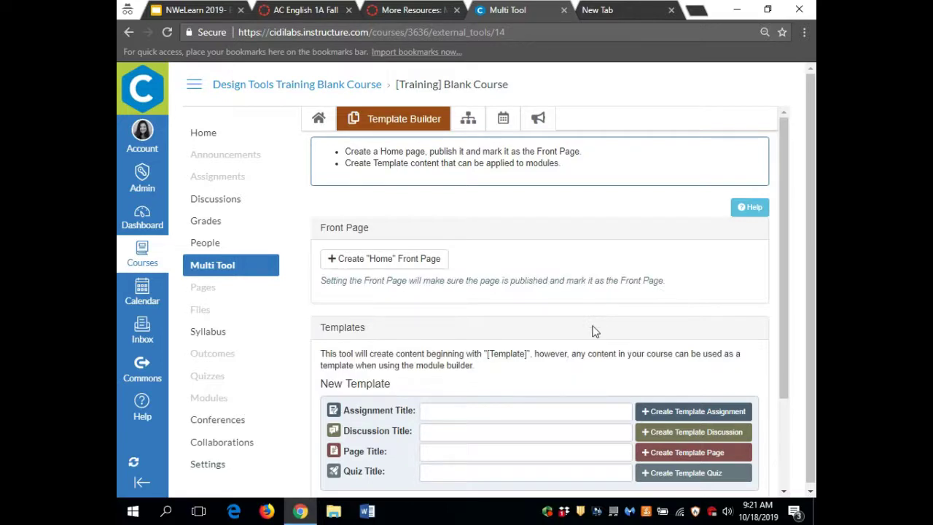
{"action": "scroll", "coordinate": [592, 330], "scroll_direction": "down", "scroll_amount": 3}
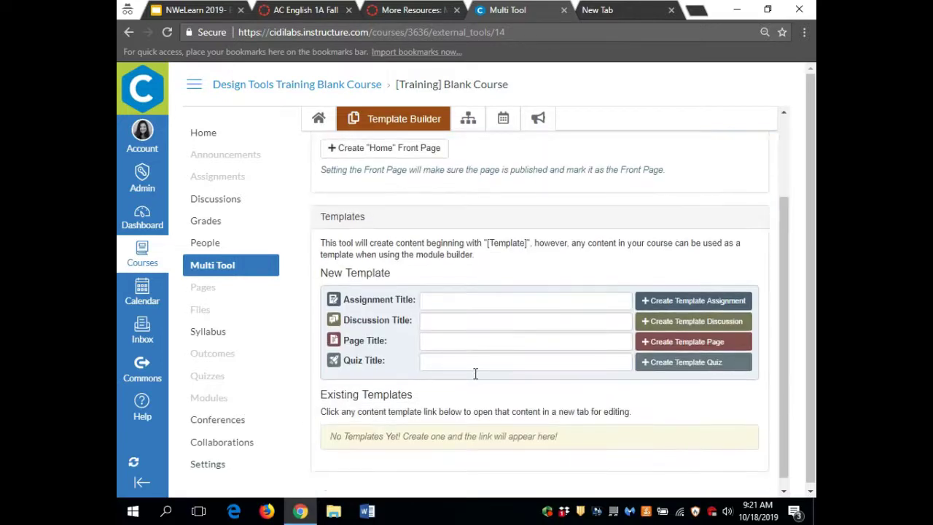
{"action": "left_click", "coordinate": [447, 345]}
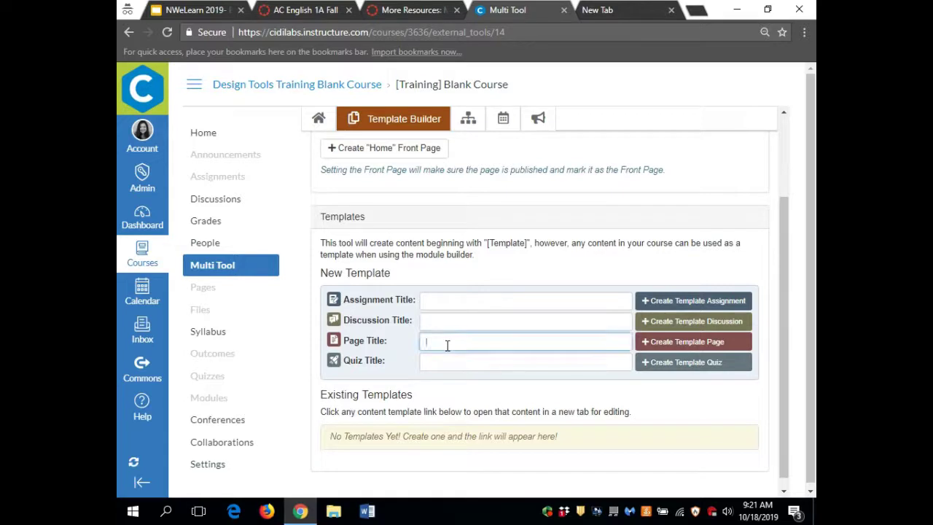
{"action": "type", "text": "Overview"}
{"action": "key", "text": "BackSpace"}
{"action": "key", "text": "BackSpace"}
{"action": "key", "text": "BackSpace"}
{"action": "key", "text": "BackSpace"}
{"action": "type", "text": "view"}
{"action": "key", "text": "BackSpace"}
{"action": "key", "text": "BackSpace"}
{"action": "type", "text": "ew"}
{"action": "left_click", "coordinate": [674, 342]}
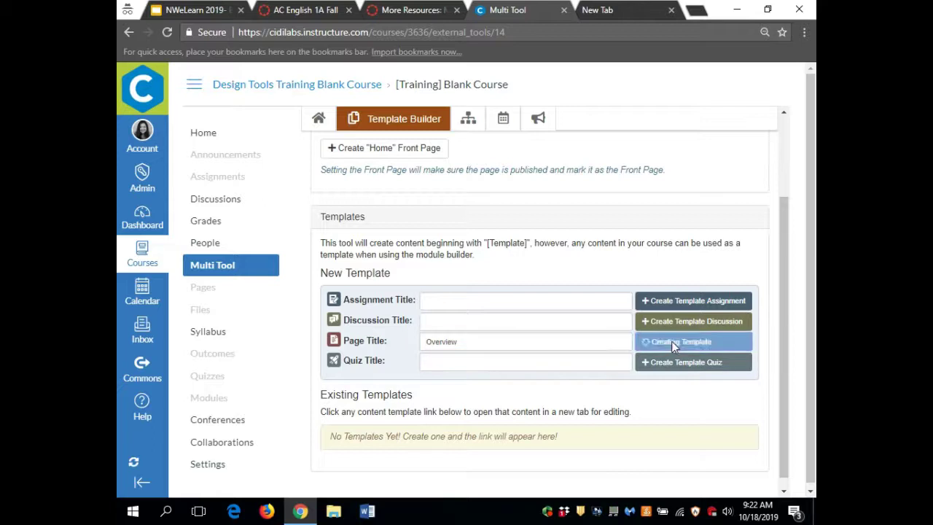
- Create the [Template] Lab assignment and [Template] Group discussion templates
{"action": "left_click", "coordinate": [436, 305]}
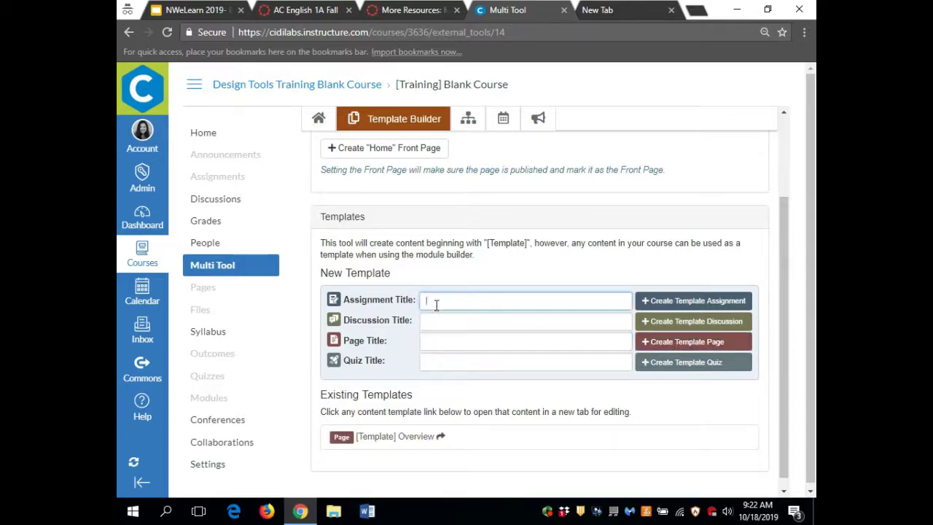
{"action": "type", "text": "Lab"}
{"action": "key", "text": "Return"}
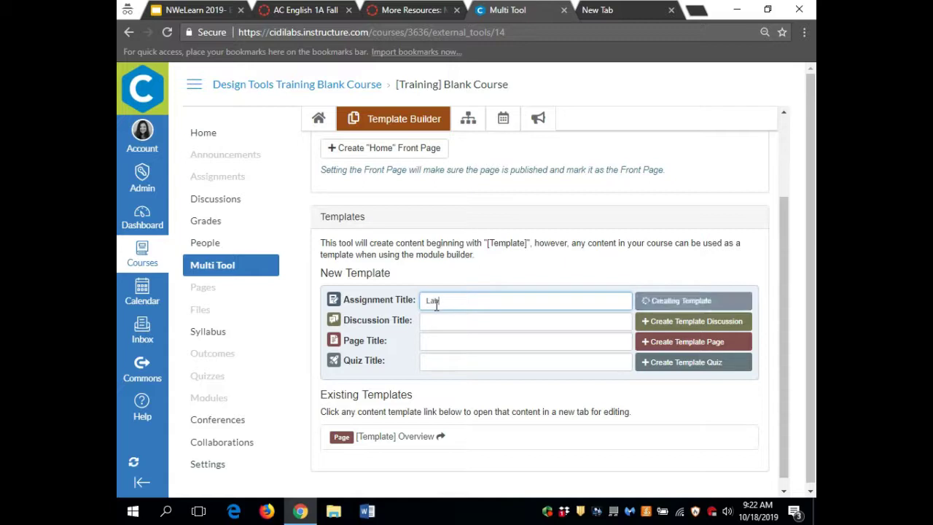
{"action": "left_click", "coordinate": [439, 323]}
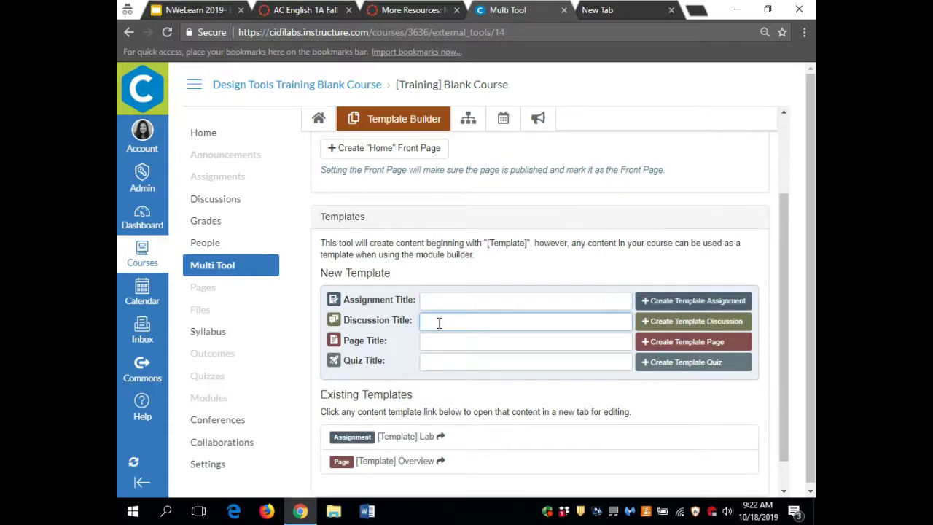
{"action": "type", "text": "Grp"}
{"action": "key", "text": "BackSpace"}
{"action": "type", "text": "oup"}
{"action": "key", "text": "Return"}
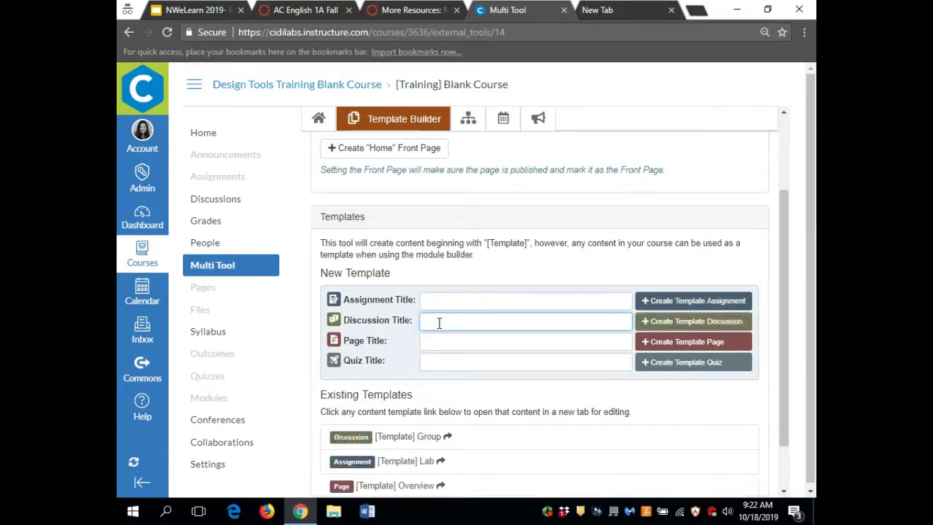
- Create the [Template] End ofunit quiz template and open [Template] Overview for editing
{"action": "left_click", "coordinate": [442, 362]}
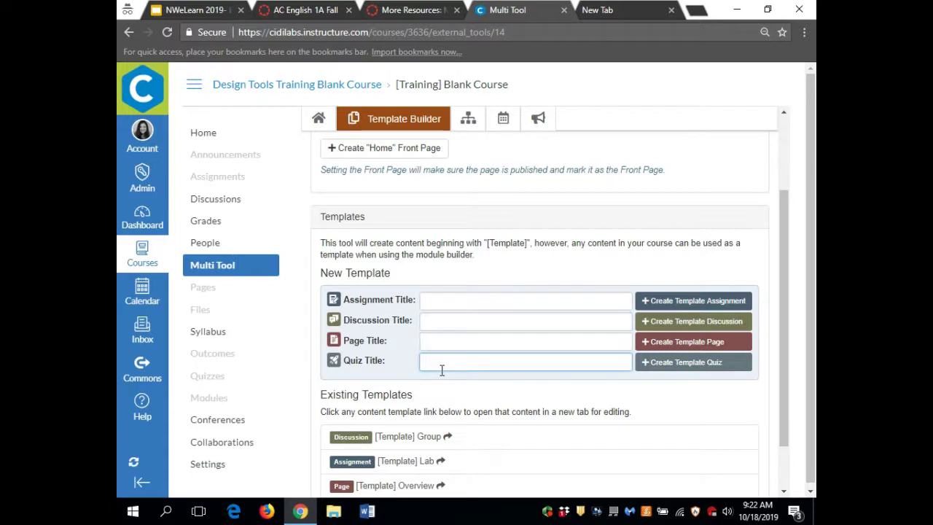
{"action": "type", "text": "Emnd pf"}
{"action": "key", "text": "BackSpace"}
{"action": "key", "text": "BackSpace"}
{"action": "key", "text": "BackSpace"}
{"action": "key", "text": "BackSpace"}
{"action": "key", "text": "BackSpace"}
{"action": "key", "text": "BackSpace"}
{"action": "type", "text": "nd ofunit"}
{"action": "key", "text": "Return"}
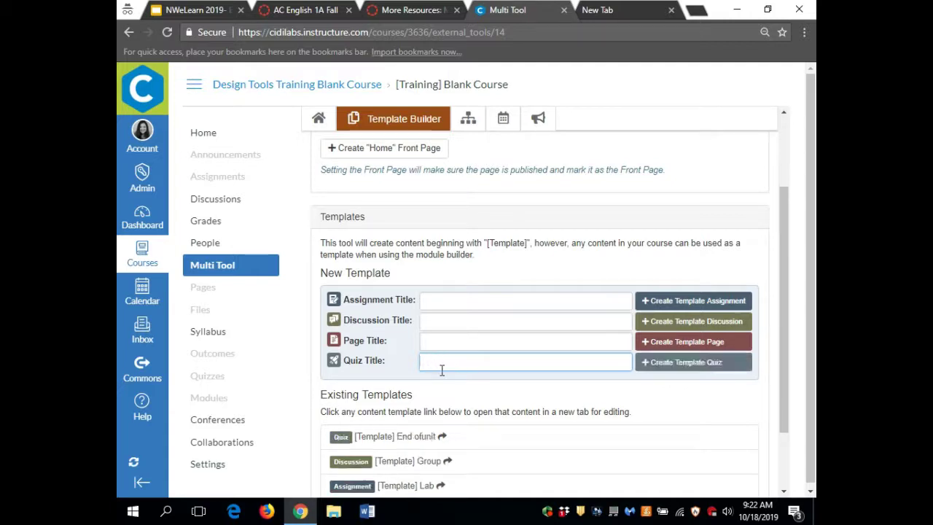
{"action": "scroll", "coordinate": [402, 426], "scroll_direction": "down", "scroll_amount": 2}
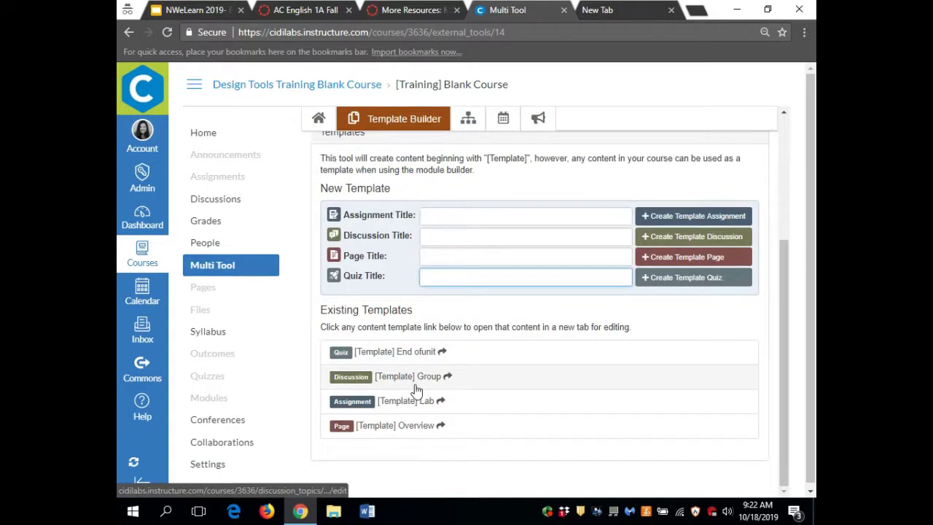
{"action": "left_click", "coordinate": [389, 427]}
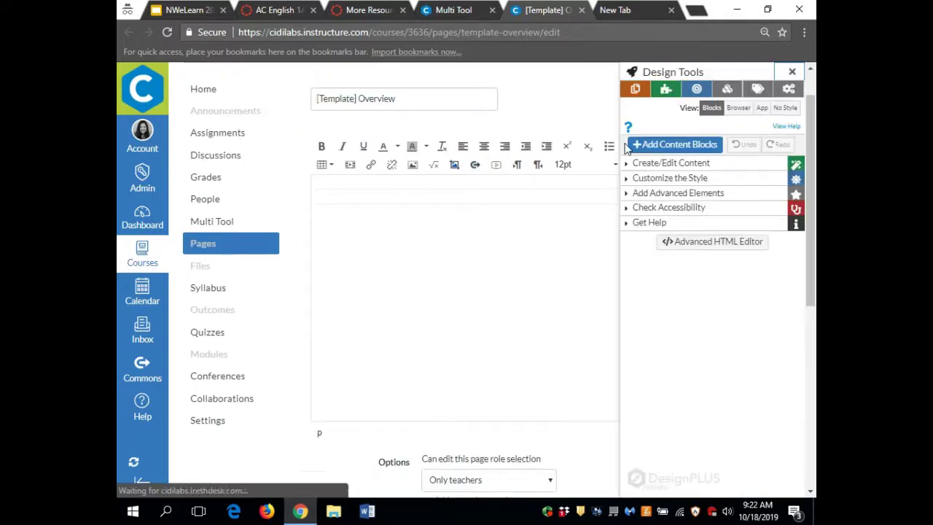
- Apply the Flat Sections 1 theme and add Introduction, Readings, Lectures and Assignments blocks
{"action": "left_click", "coordinate": [678, 88]}
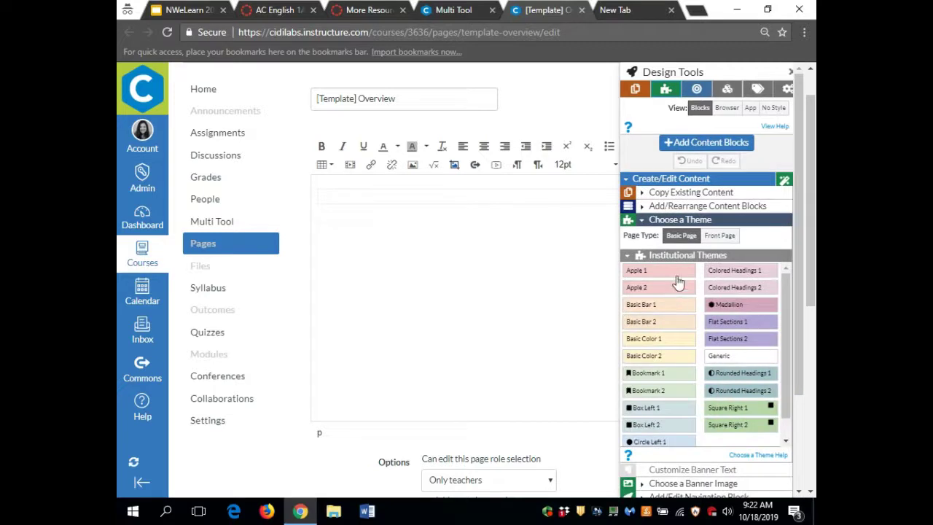
{"action": "left_click", "coordinate": [753, 326]}
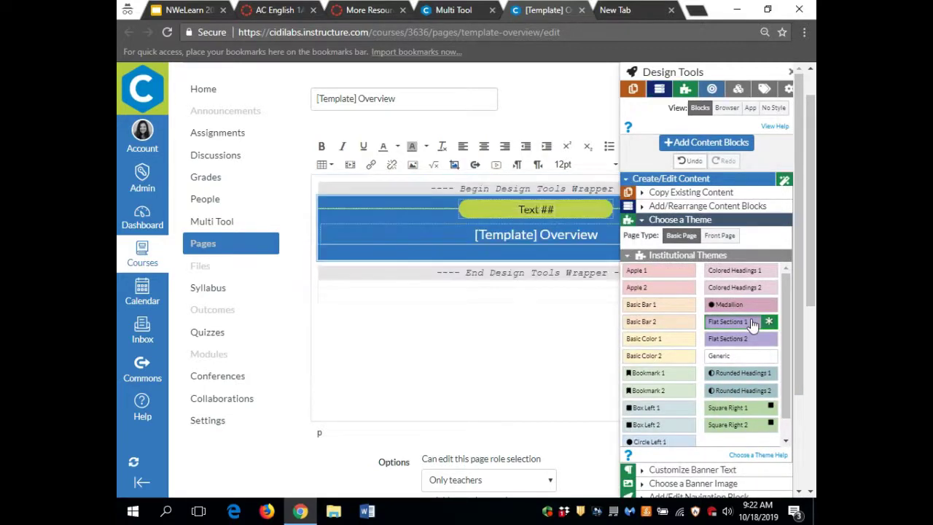
{"action": "left_click", "coordinate": [710, 142]}
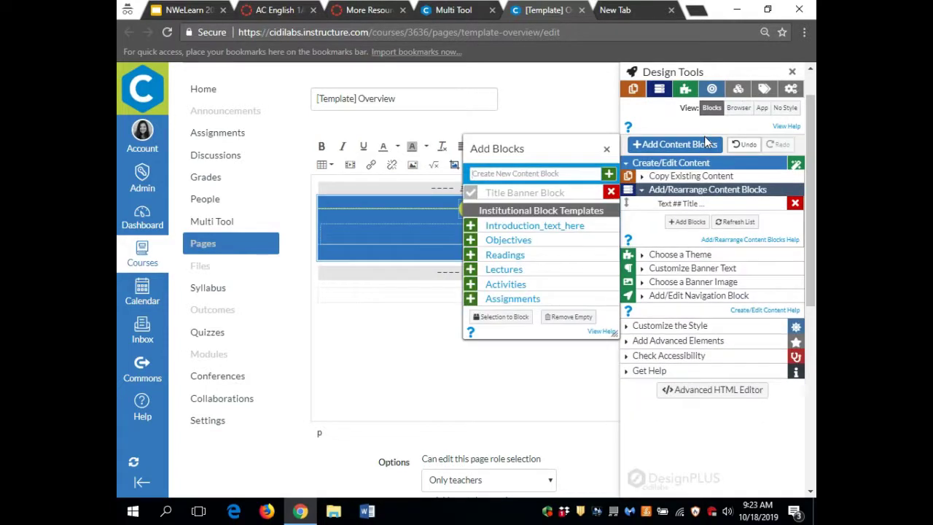
{"action": "left_click", "coordinate": [542, 227]}
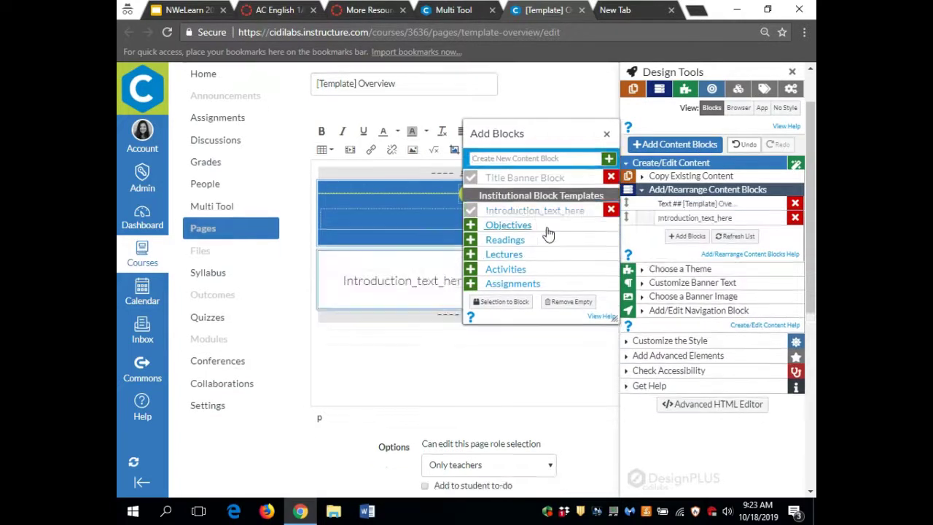
{"action": "left_click", "coordinate": [522, 244]}
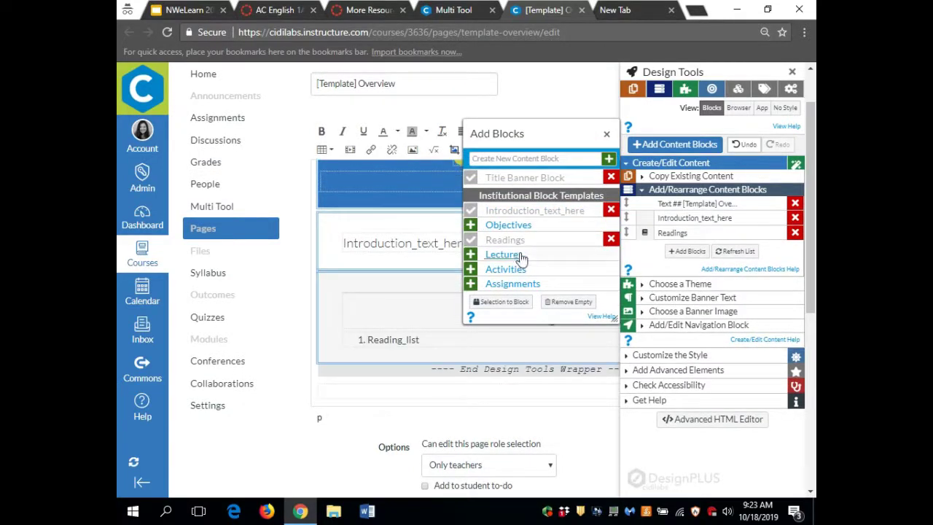
{"action": "left_click", "coordinate": [519, 256]}
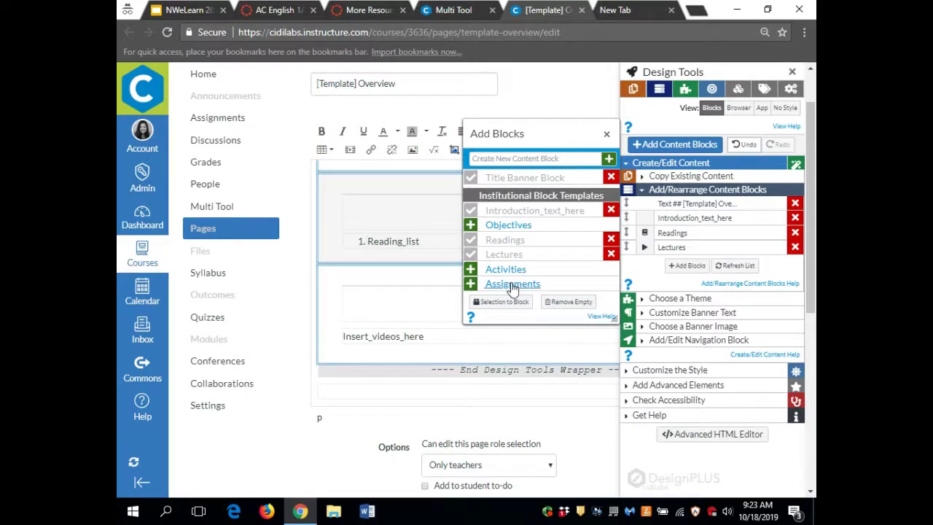
{"action": "left_click", "coordinate": [508, 286]}
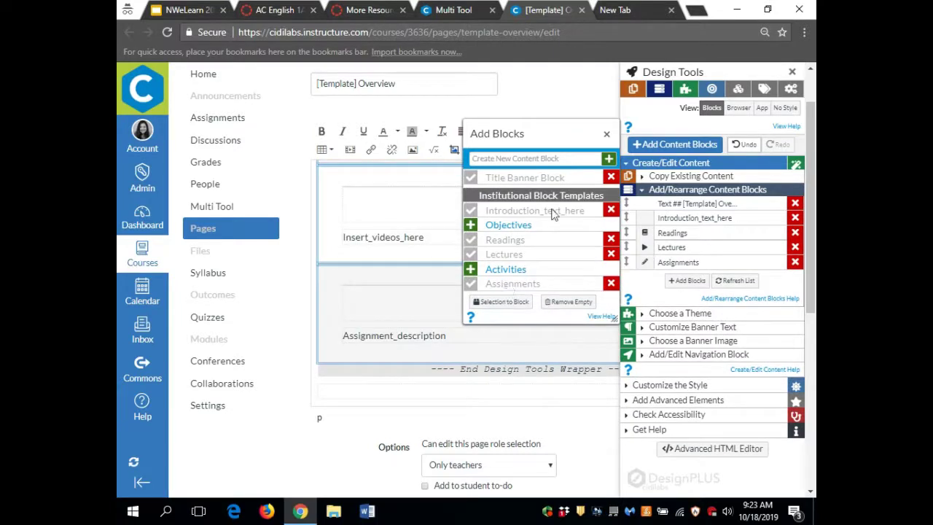
{"action": "left_click", "coordinate": [606, 134]}
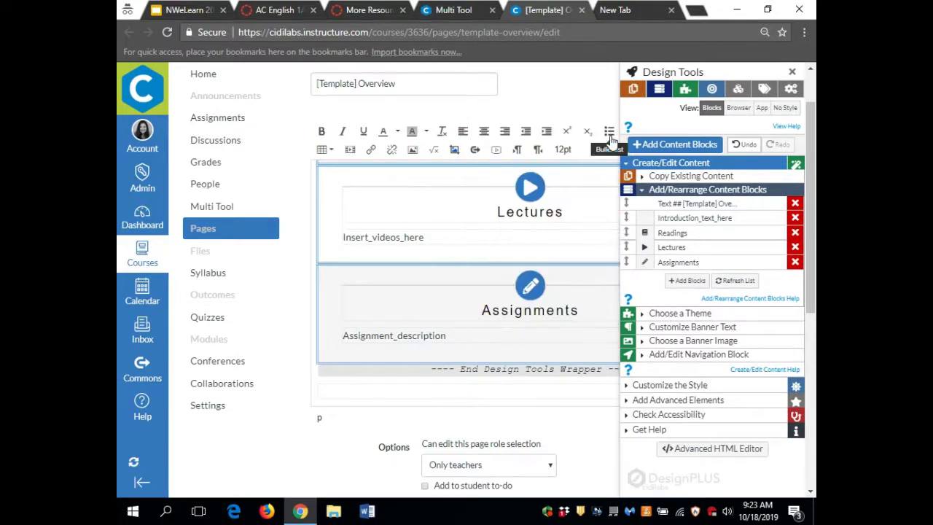
- Close Design Tools and save the [Template] Overview page
{"action": "scroll", "coordinate": [544, 222], "scroll_direction": "down", "scroll_amount": 3}
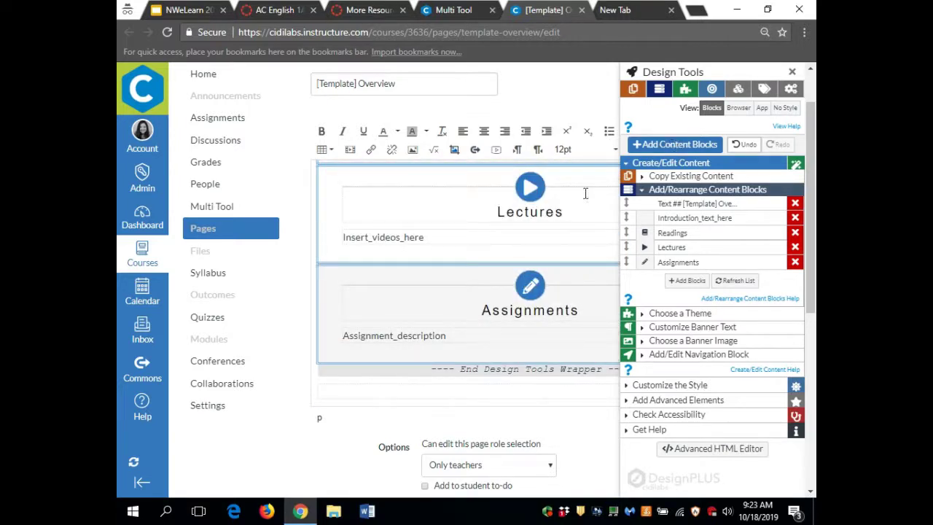
{"action": "scroll", "coordinate": [581, 255], "scroll_direction": "down", "scroll_amount": 4}
{"action": "scroll", "coordinate": [581, 253], "scroll_direction": "up", "scroll_amount": 3}
{"action": "scroll", "coordinate": [580, 253], "scroll_direction": "up", "scroll_amount": 3}
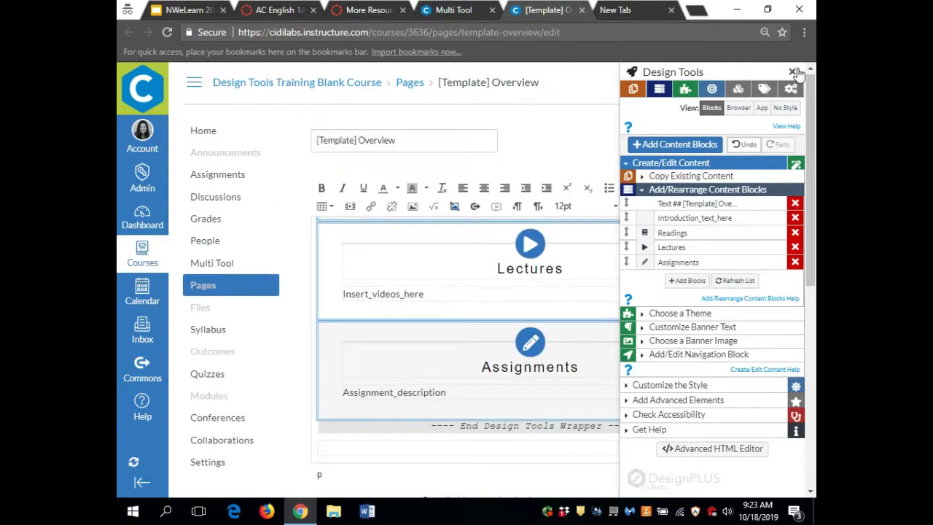
{"action": "scroll", "coordinate": [464, 350], "scroll_direction": "down", "scroll_amount": 4}
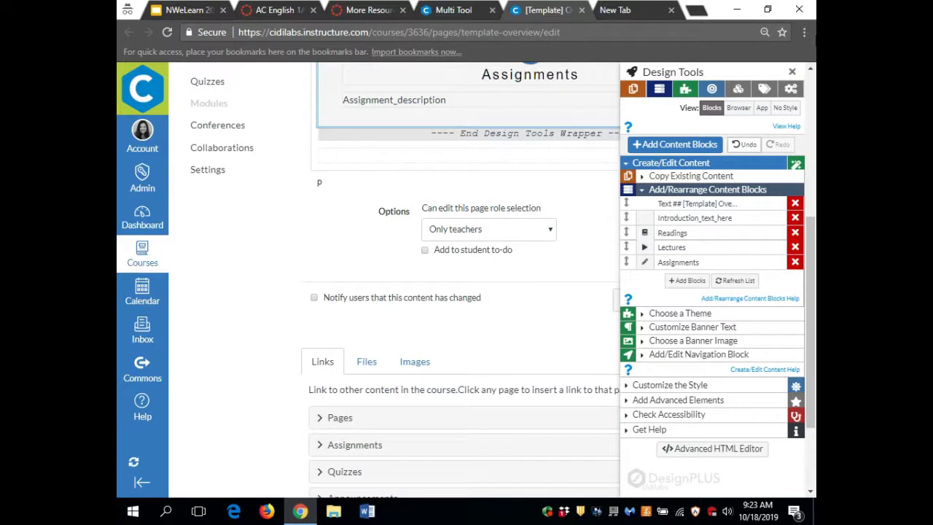
{"action": "left_click", "coordinate": [793, 72]}
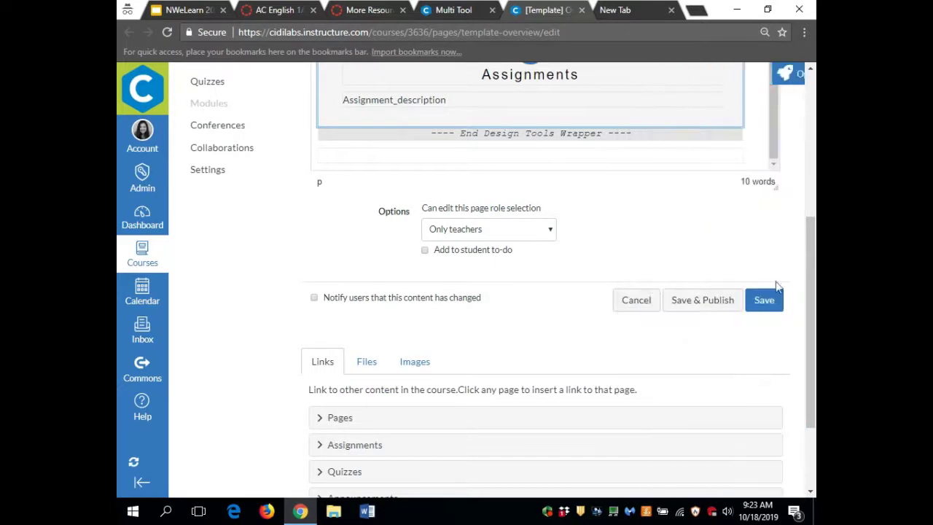
{"action": "left_click", "coordinate": [770, 307]}
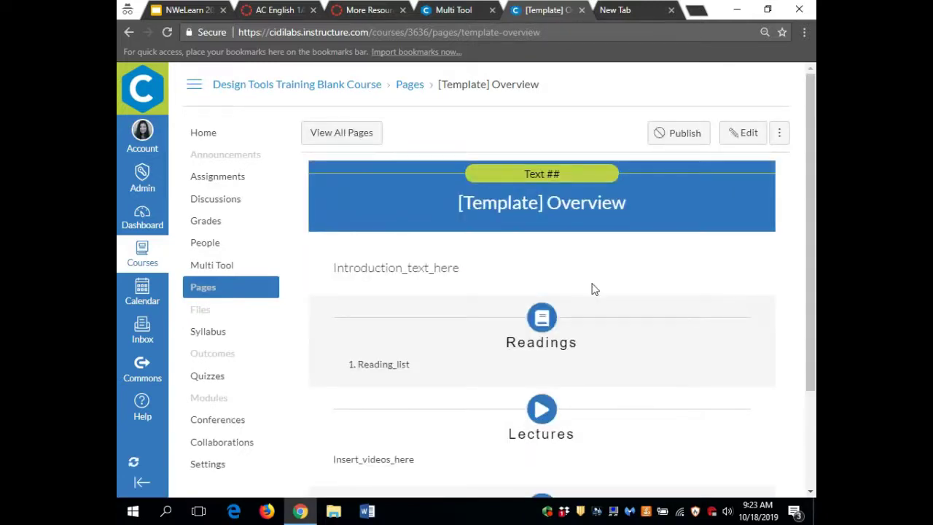
{"action": "scroll", "coordinate": [594, 287], "scroll_direction": "down", "scroll_amount": 2}
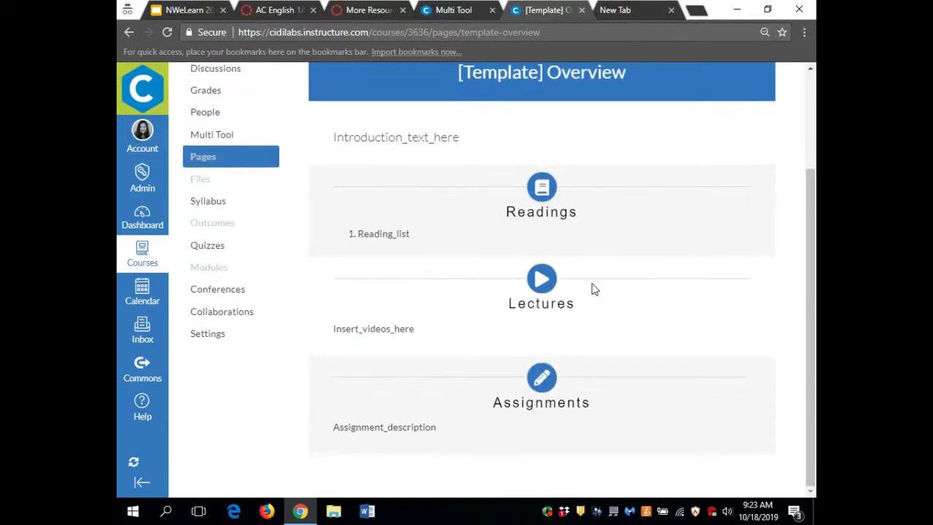
{"action": "scroll", "coordinate": [594, 288], "scroll_direction": "up", "scroll_amount": 2}
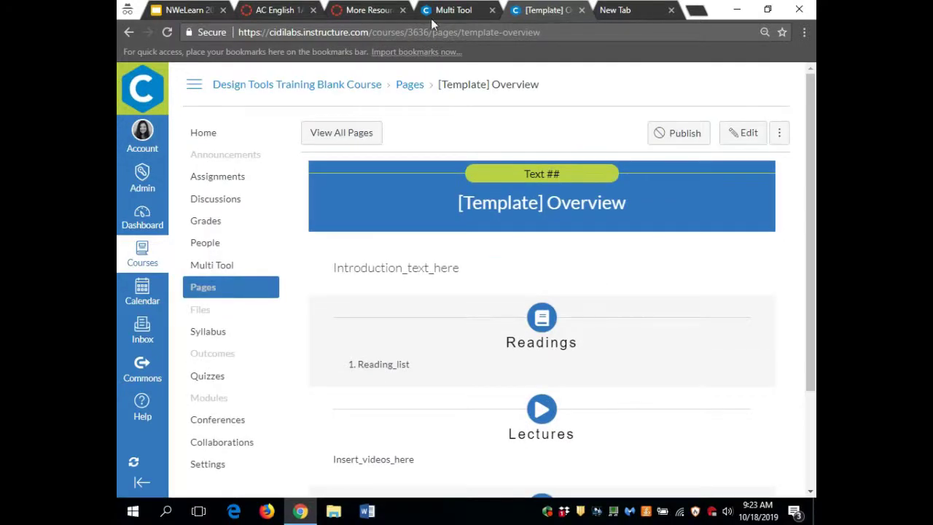
- In Module Builder, set a pattern of 3 'Week' modules starting at 1 with a blank Page item
{"action": "left_click", "coordinate": [439, 10]}
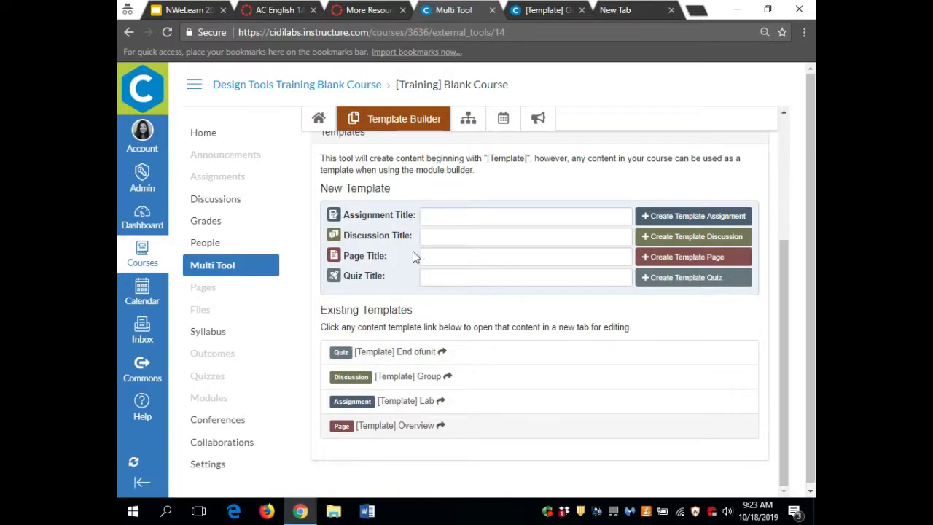
{"action": "left_click", "coordinate": [472, 121]}
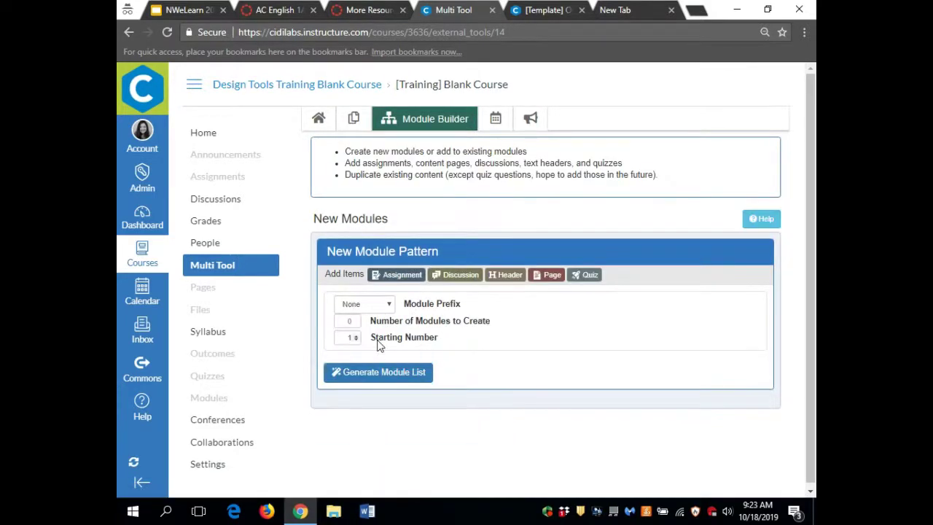
{"action": "left_click", "coordinate": [391, 309]}
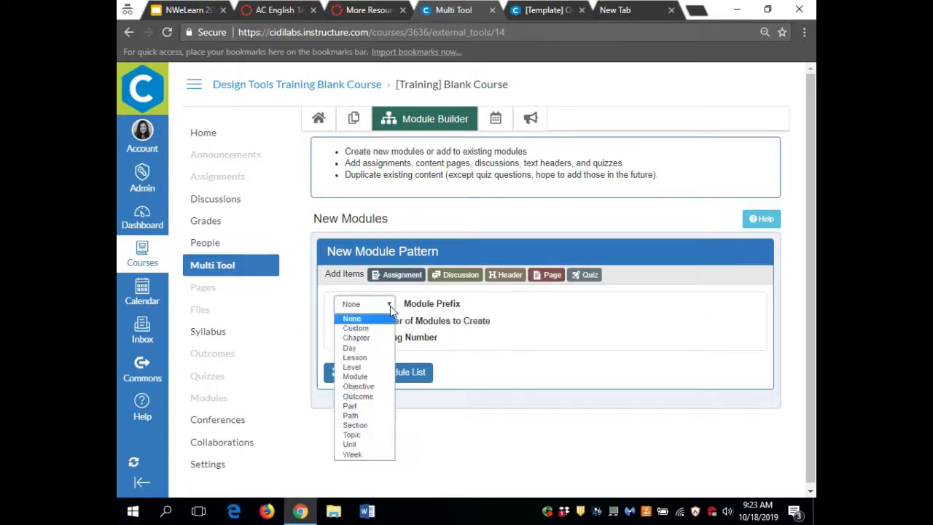
{"action": "left_click", "coordinate": [352, 454]}
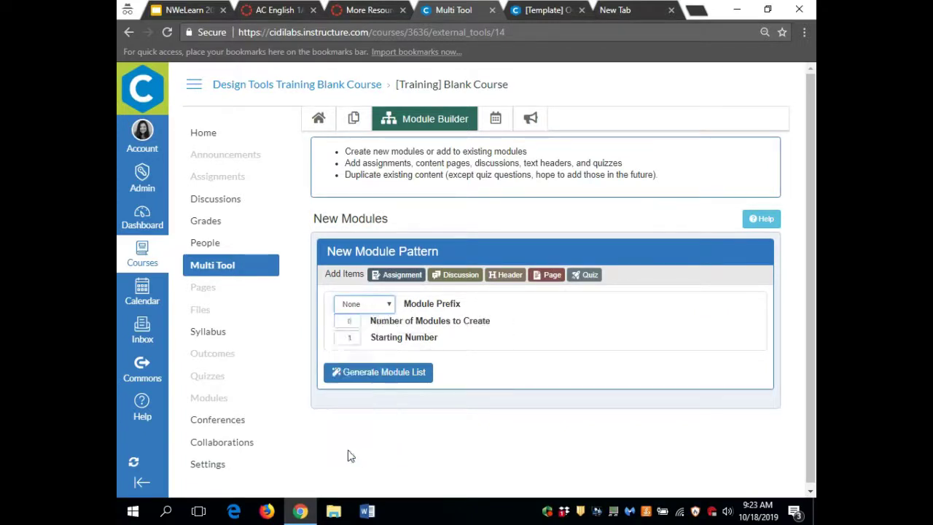
{"action": "left_click", "coordinate": [356, 328]}
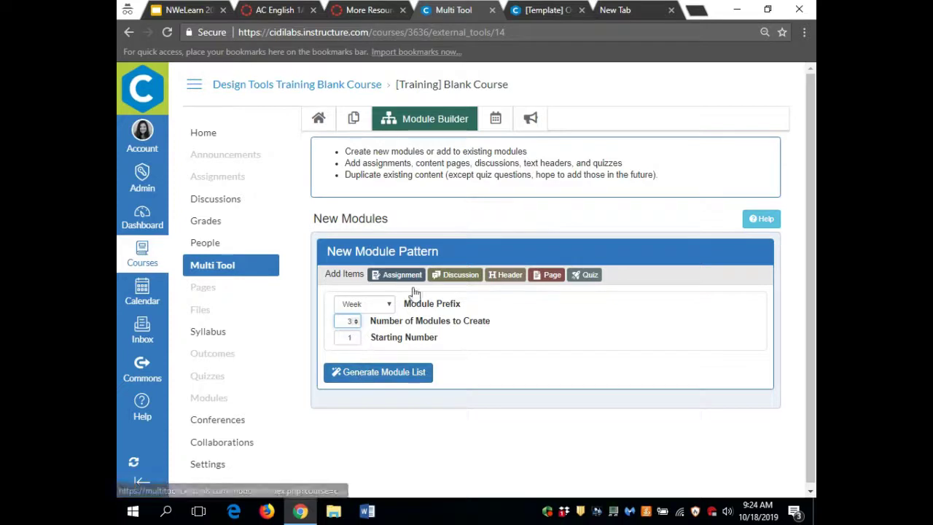
{"action": "left_click", "coordinate": [552, 275]}
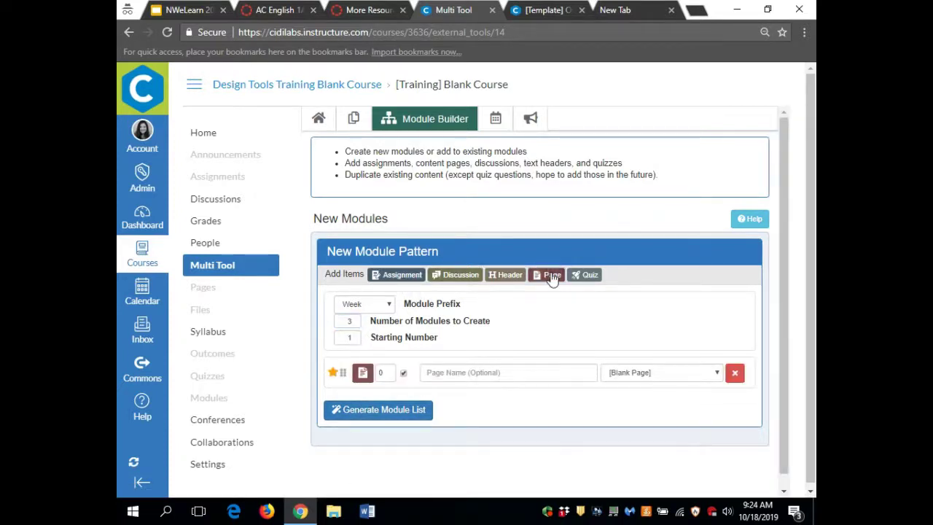
- Set the page item to the [Template] Overview template, named Overview
{"action": "left_click", "coordinate": [704, 377]}
{"action": "left_click", "coordinate": [689, 398]}
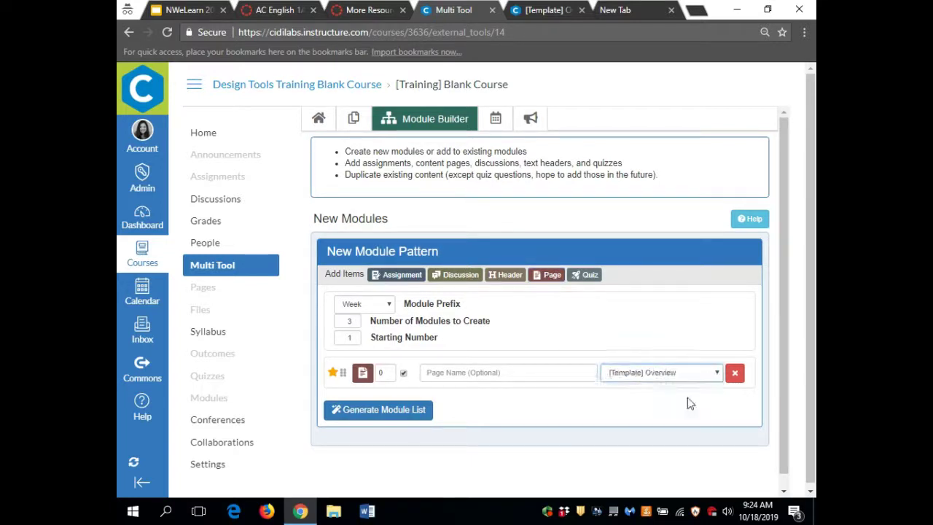
{"action": "left_click", "coordinate": [446, 379]}
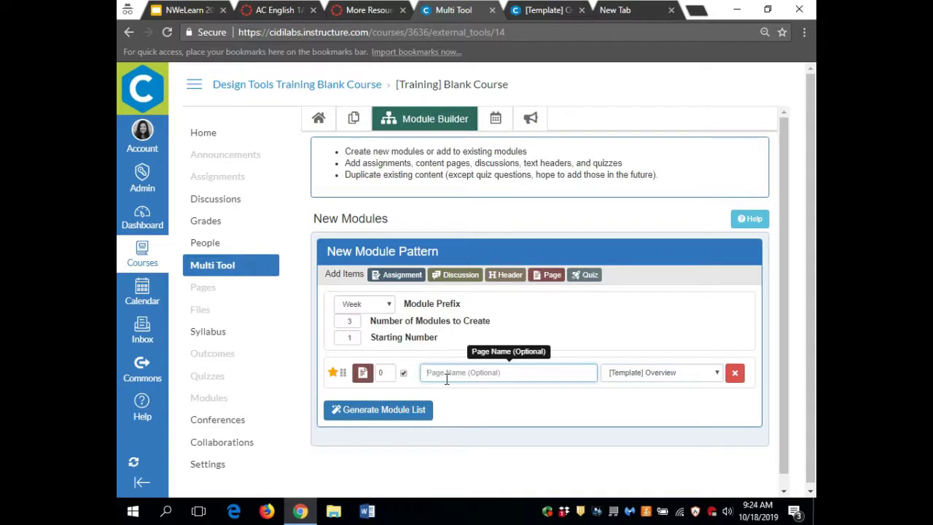
{"action": "type", "text": "Overview"}
- Add a Group-template discussion worth 30 points, graded as Points
{"action": "left_click", "coordinate": [457, 276]}
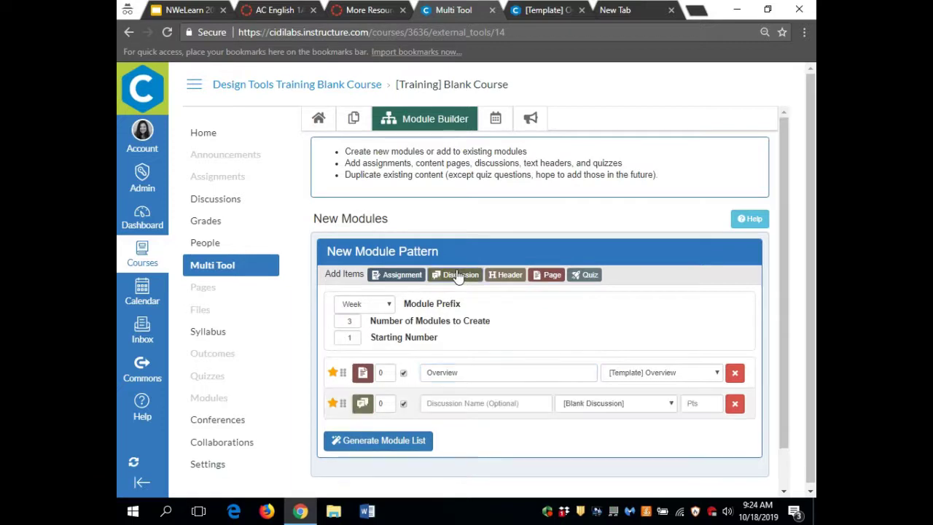
{"action": "left_click", "coordinate": [669, 403]}
{"action": "left_click", "coordinate": [645, 427]}
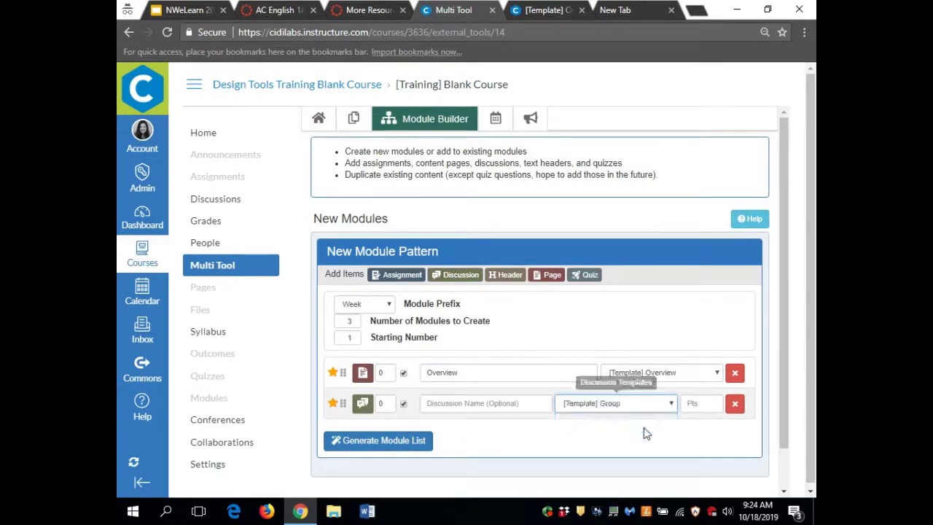
{"action": "left_click", "coordinate": [701, 405]}
{"action": "type", "text": "30"}
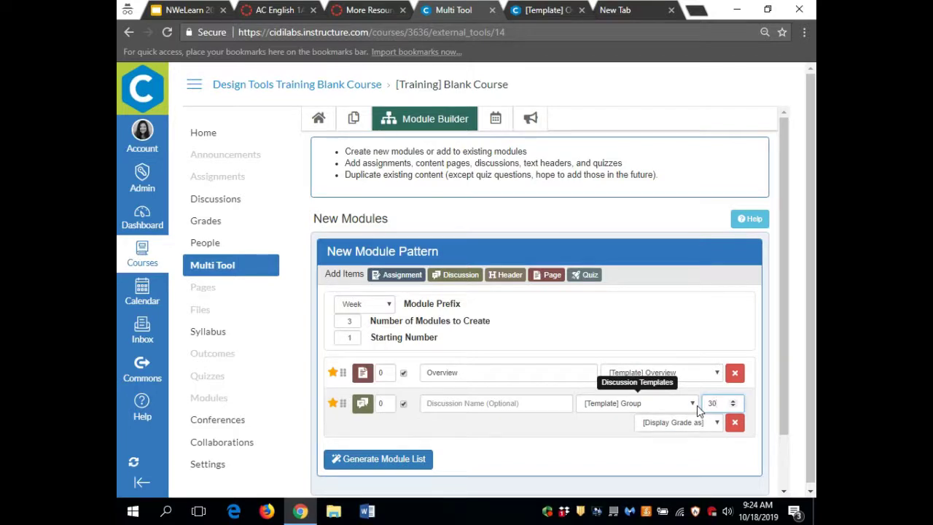
{"action": "left_click", "coordinate": [700, 422]}
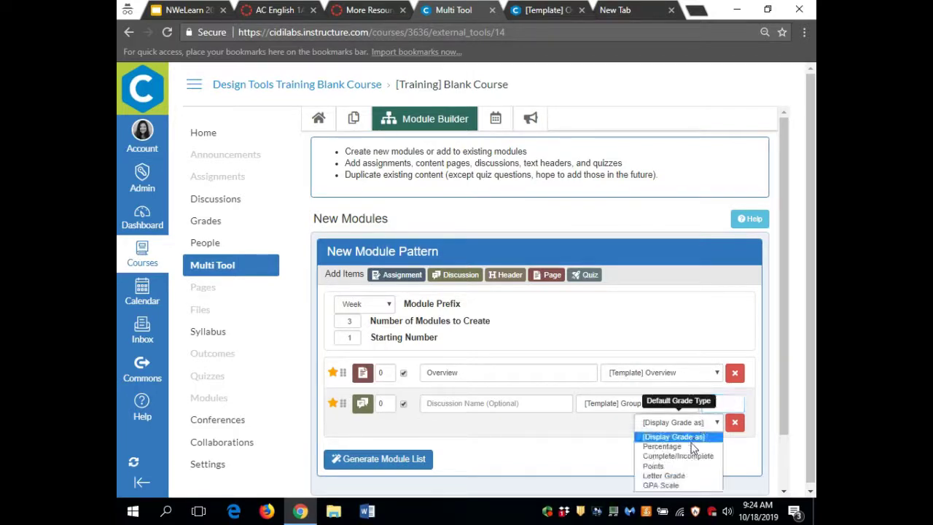
{"action": "left_click", "coordinate": [688, 466]}
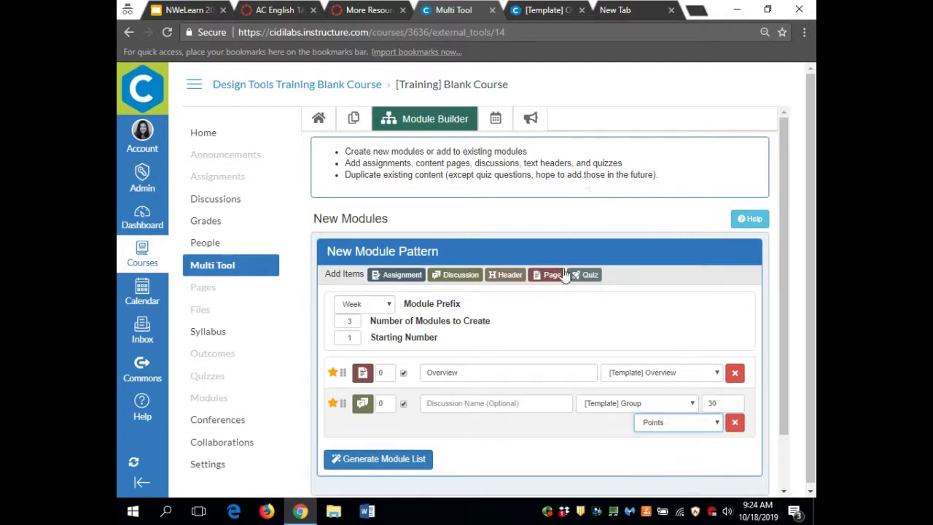
- Add a Lab-template assignment with online submission, worth 50 points, graded as Points
{"action": "left_click", "coordinate": [403, 275]}
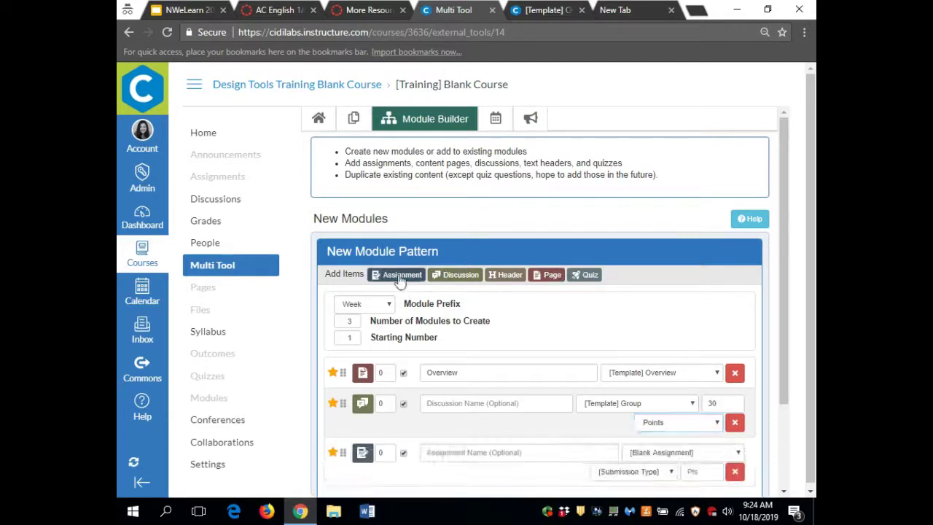
{"action": "left_click", "coordinate": [701, 452]}
{"action": "left_click", "coordinate": [698, 477]}
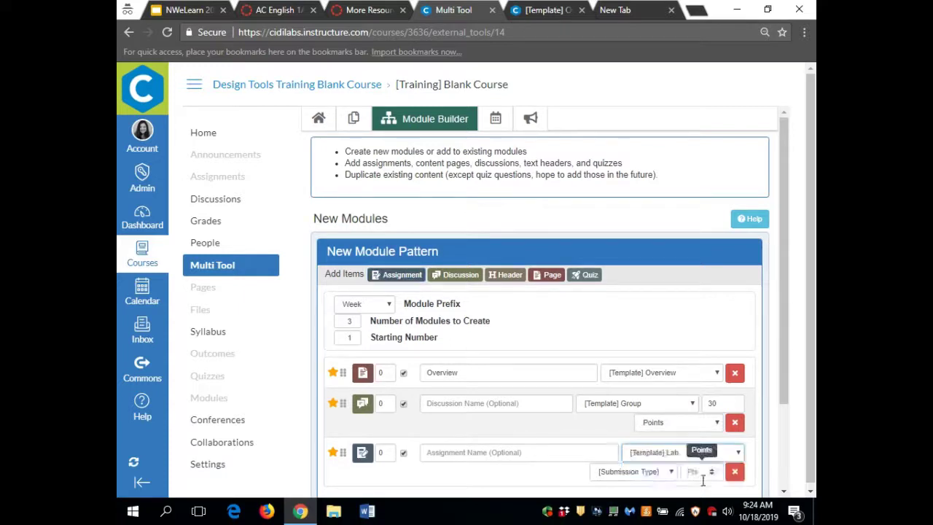
{"action": "left_click", "coordinate": [658, 475]}
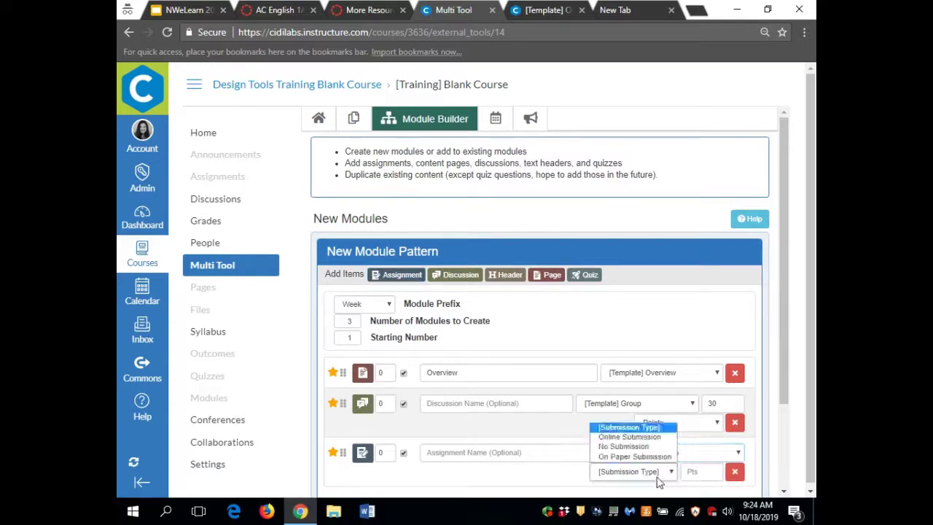
{"action": "left_click", "coordinate": [659, 439]}
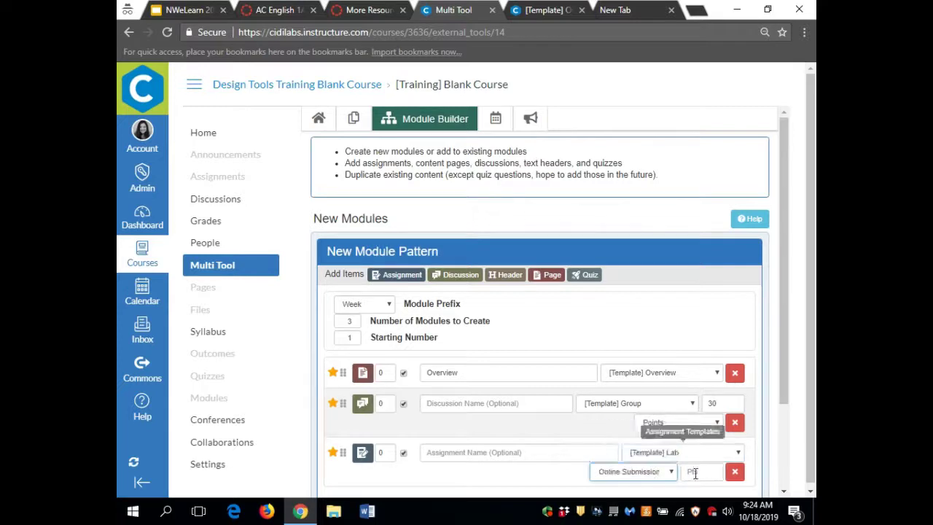
{"action": "left_click", "coordinate": [698, 472]}
{"action": "type", "text": "50"}
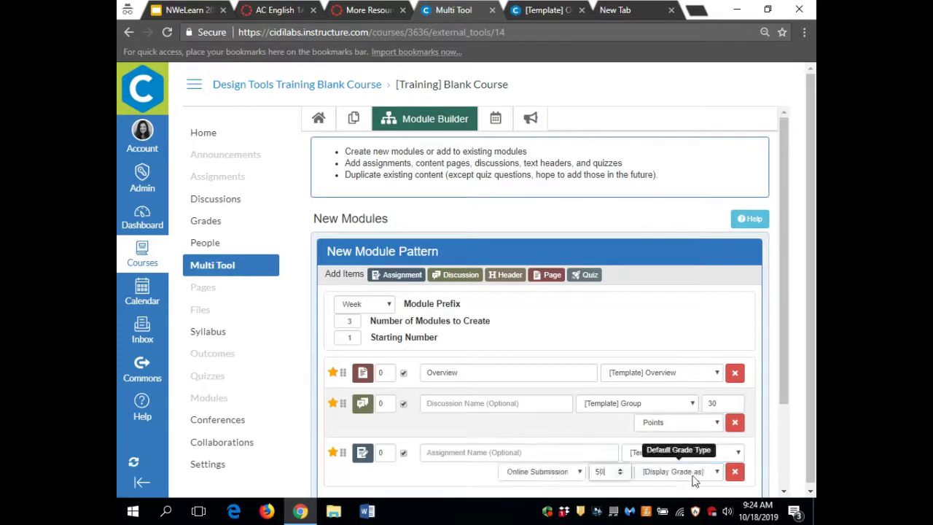
{"action": "left_click", "coordinate": [693, 479]}
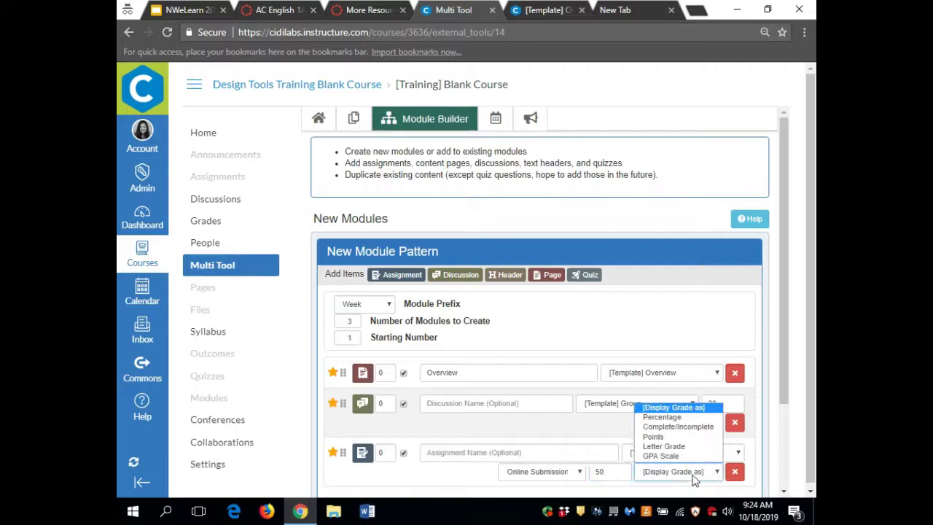
{"action": "left_click", "coordinate": [692, 438]}
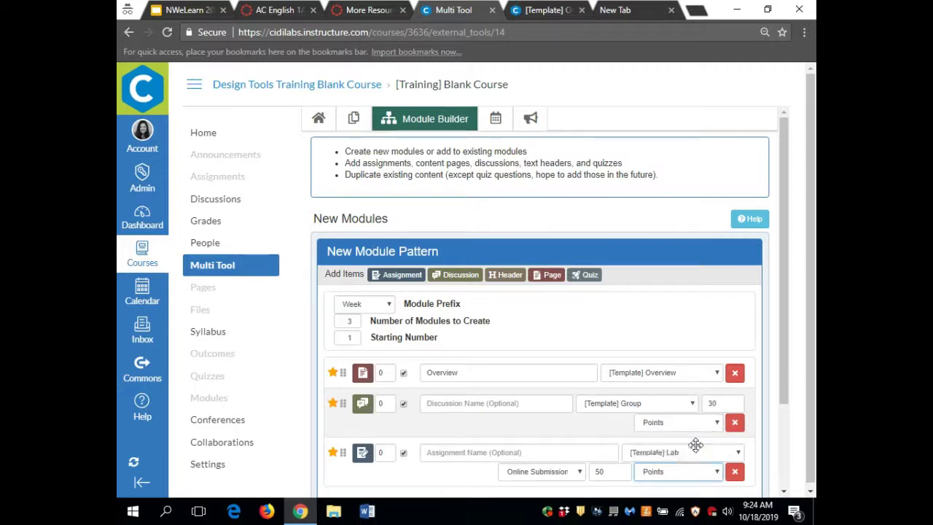
- Add a quiz item using the End of unit template
{"action": "left_click", "coordinate": [591, 275]}
{"action": "scroll", "coordinate": [642, 385], "scroll_direction": "down", "scroll_amount": 2}
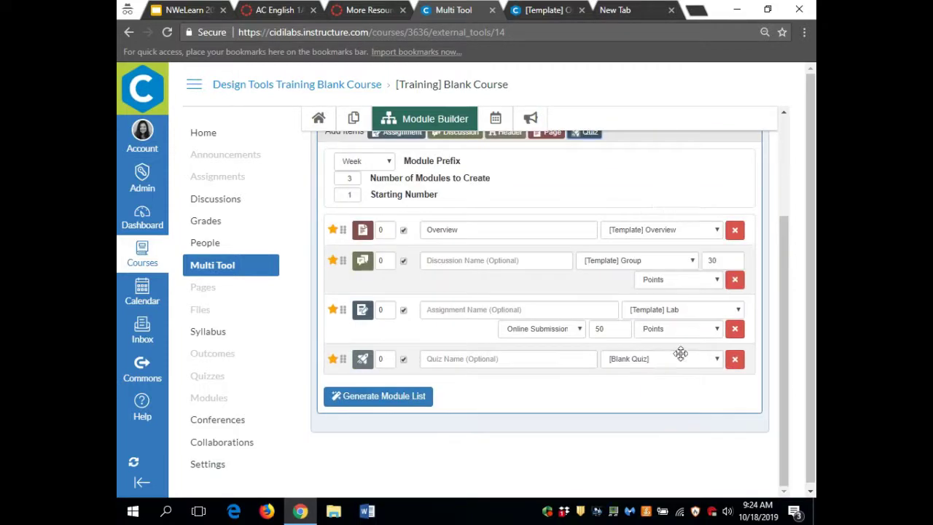
{"action": "left_click", "coordinate": [683, 362]}
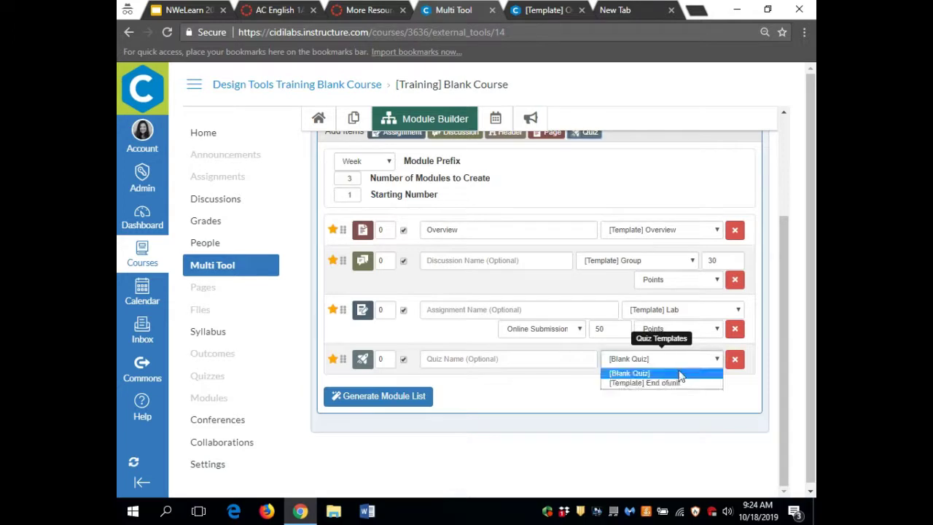
{"action": "left_click", "coordinate": [679, 384]}
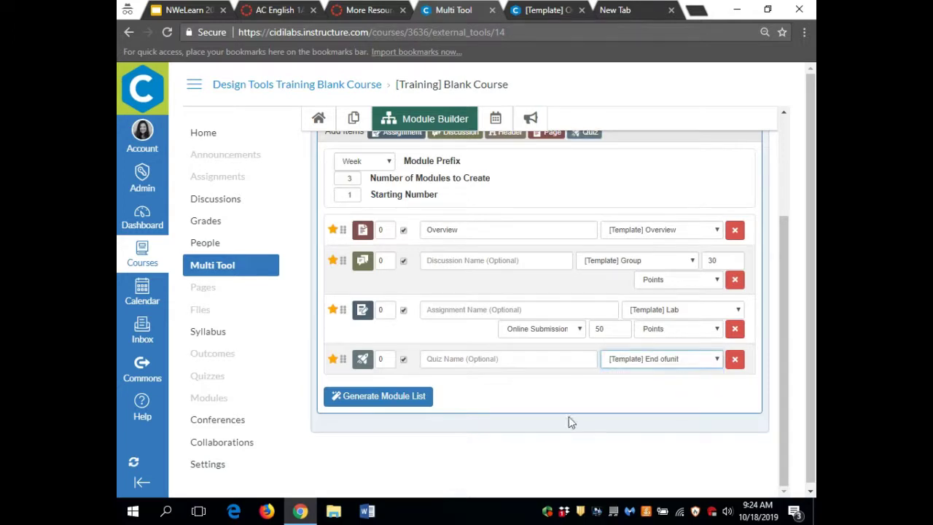
- Generate Weeks 1–3, then replace Week 1's quiz with a second discussion
{"action": "left_click", "coordinate": [370, 396]}
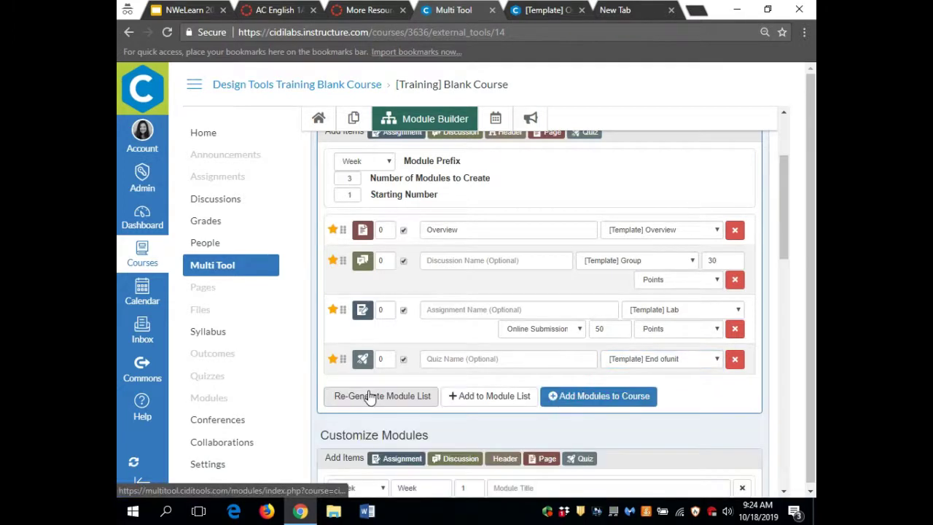
{"action": "scroll", "coordinate": [522, 435], "scroll_direction": "down", "scroll_amount": 5}
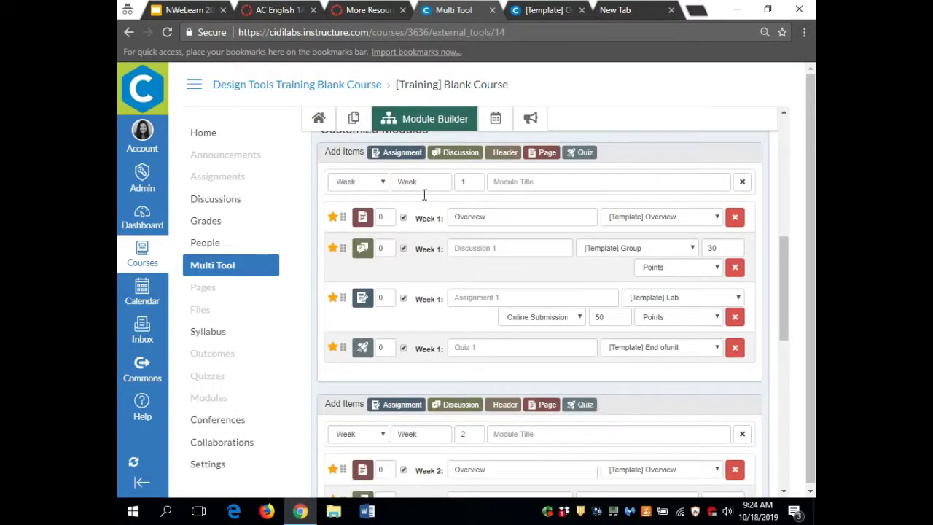
{"action": "scroll", "coordinate": [460, 425], "scroll_direction": "down", "scroll_amount": 2}
{"action": "scroll", "coordinate": [460, 426], "scroll_direction": "up", "scroll_amount": 3}
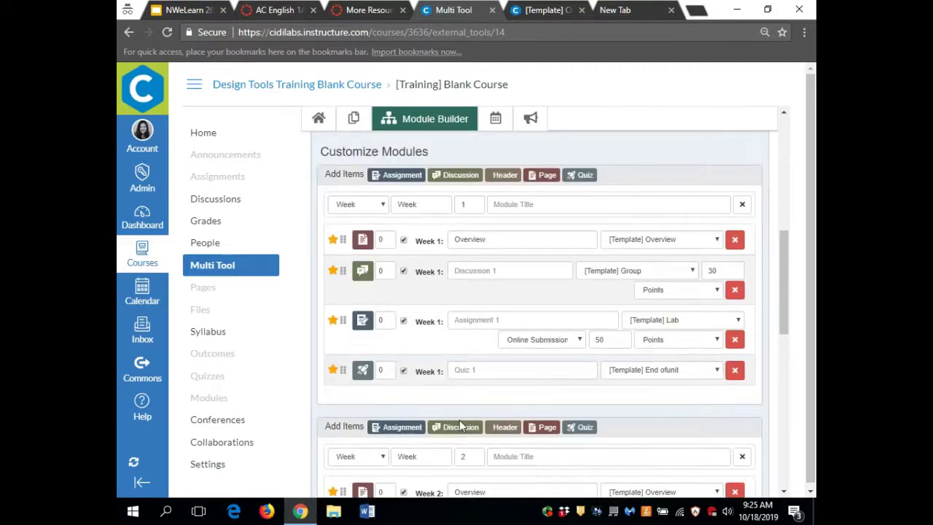
{"action": "left_click", "coordinate": [738, 374]}
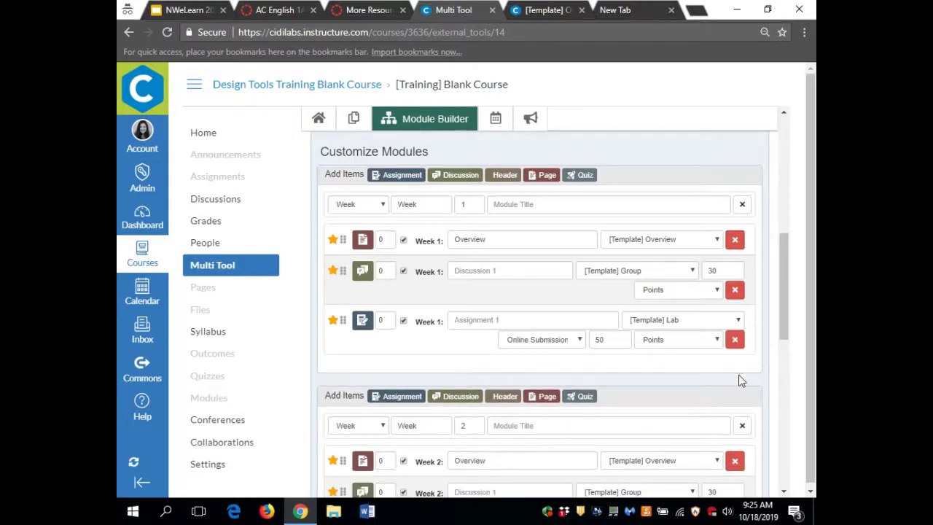
{"action": "left_click", "coordinate": [452, 176]}
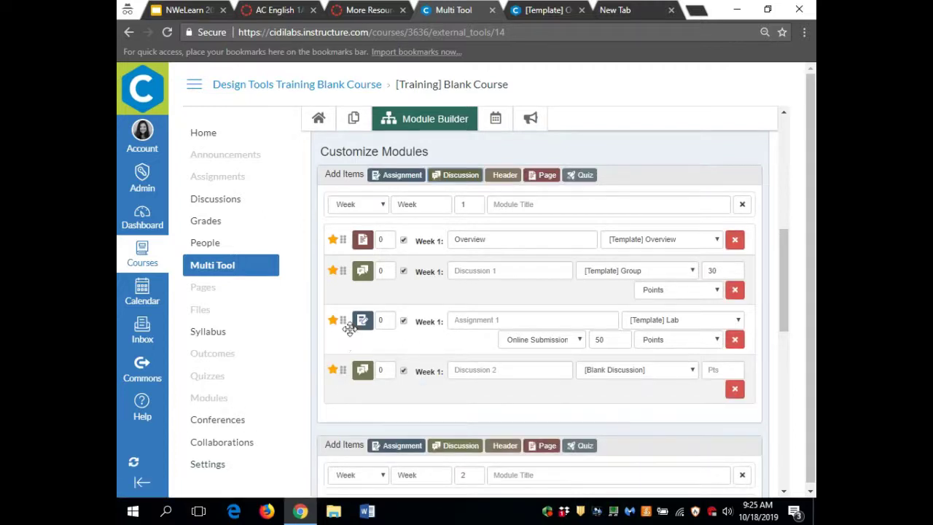
{"action": "left_click_drag", "start_coordinate": [350, 328], "coordinate": [350, 371]}
- Add Quiz 2 to Week 3, move Quiz 1 above Assignment 1, and add the modules to the course
{"action": "scroll", "coordinate": [514, 341], "scroll_direction": "down", "scroll_amount": 5}
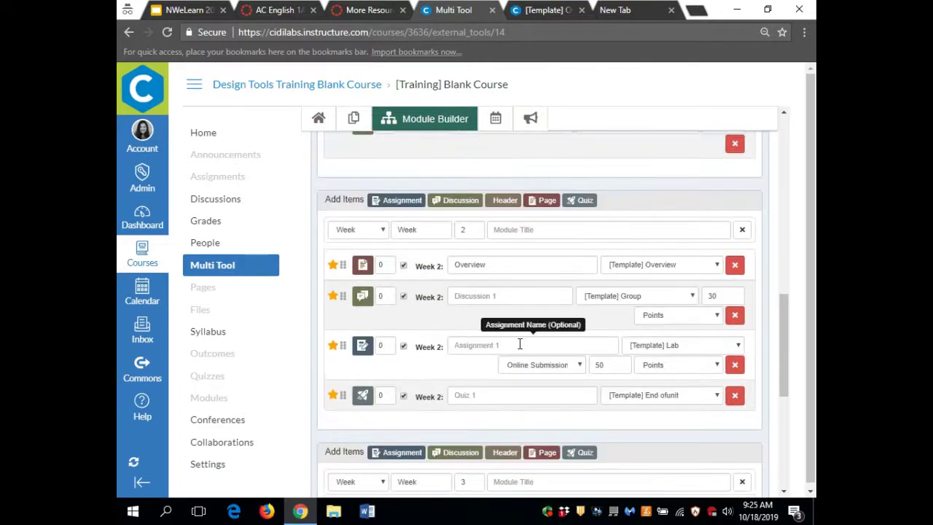
{"action": "scroll", "coordinate": [519, 343], "scroll_direction": "down", "scroll_amount": 3}
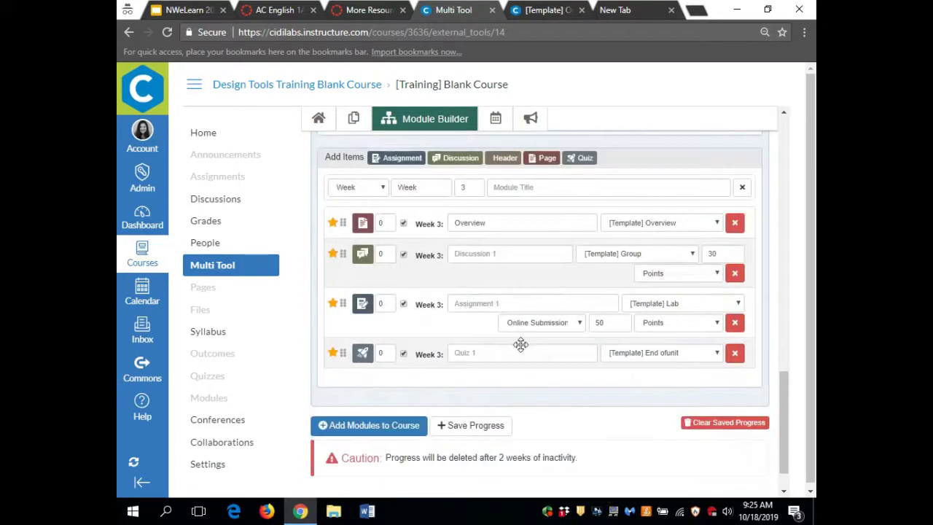
{"action": "left_click", "coordinate": [582, 159]}
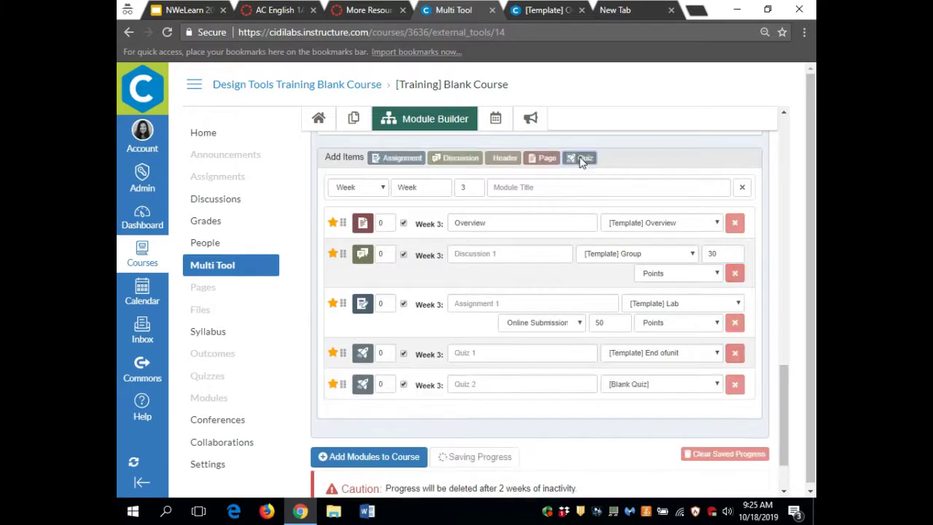
{"action": "left_click_drag", "start_coordinate": [348, 353], "coordinate": [352, 281]}
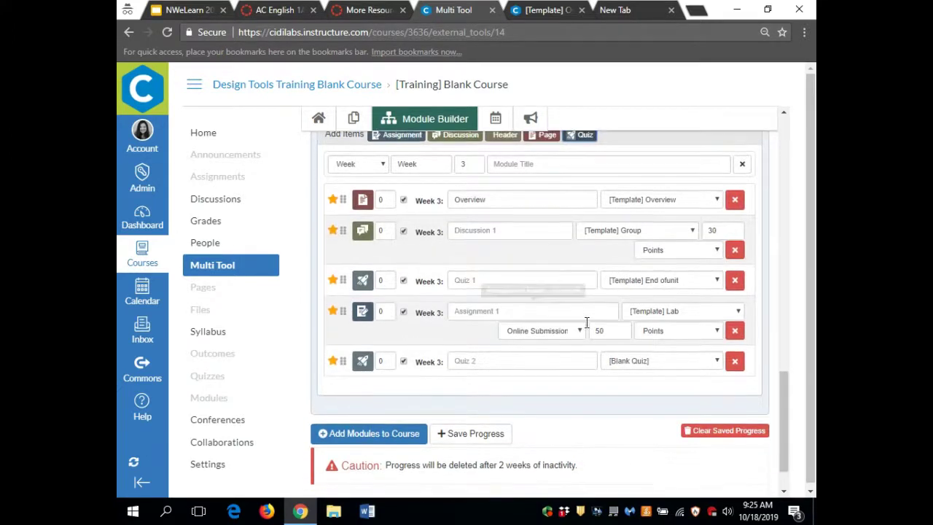
{"action": "scroll", "coordinate": [587, 322], "scroll_direction": "down", "scroll_amount": 1}
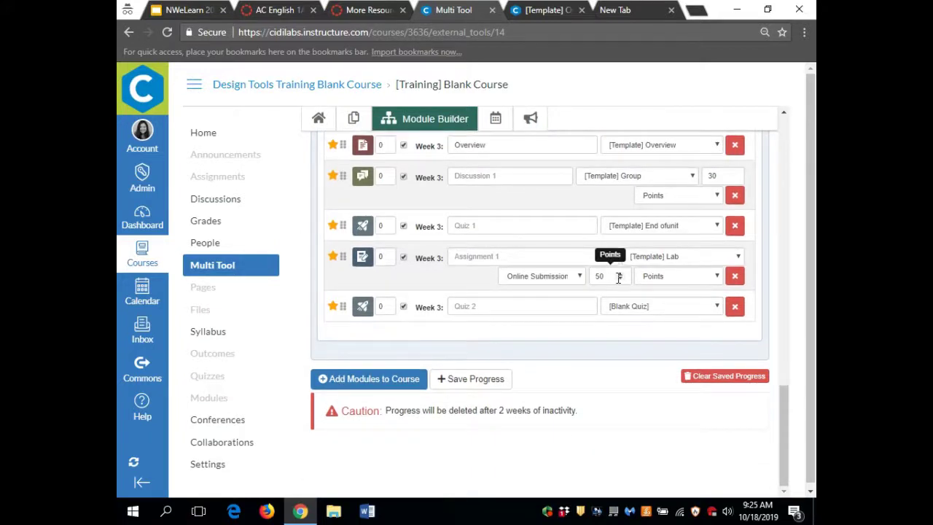
{"action": "scroll", "coordinate": [618, 278], "scroll_direction": "down", "scroll_amount": 1}
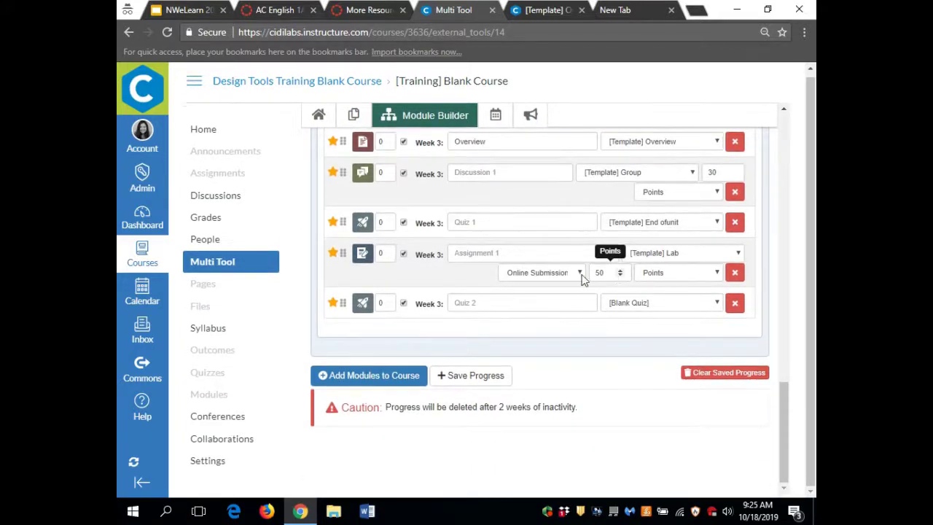
{"action": "left_click", "coordinate": [364, 377]}
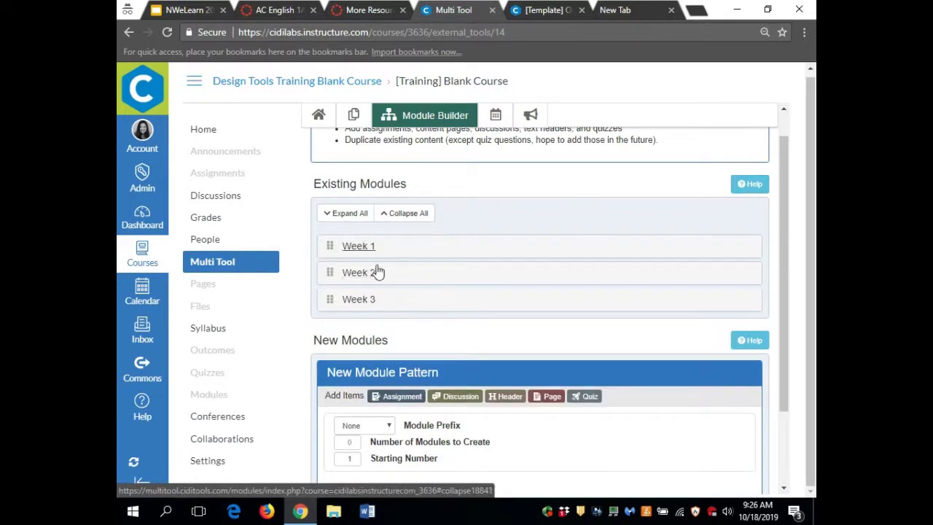
- Expand all existing modules to list Week 1's Overview, Discussion 1 (30), Assignment 1 (50) and Discussion 2
{"action": "left_click", "coordinate": [347, 215]}
{"action": "scroll", "coordinate": [474, 377], "scroll_direction": "down", "scroll_amount": 1}
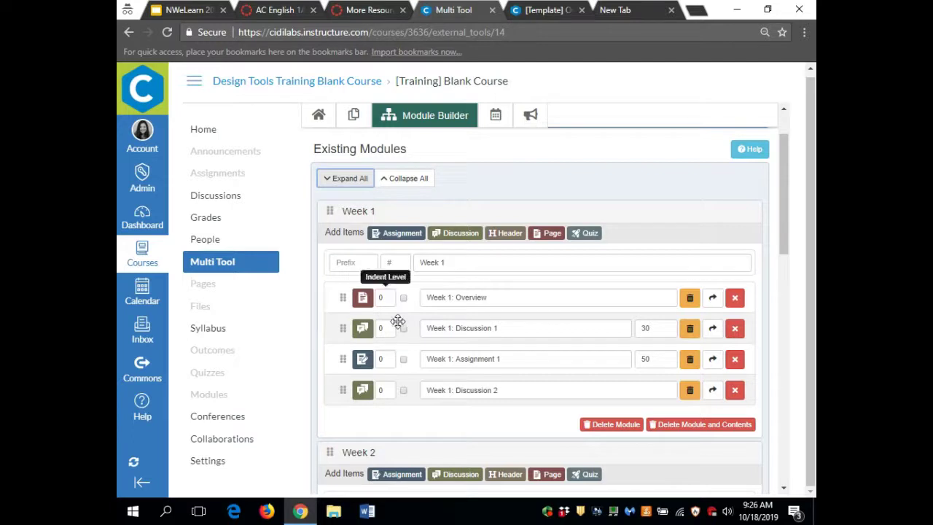
- Go to the course Modules page and review the Week 1 to Week 3 modules
{"action": "left_click", "coordinate": [211, 397]}
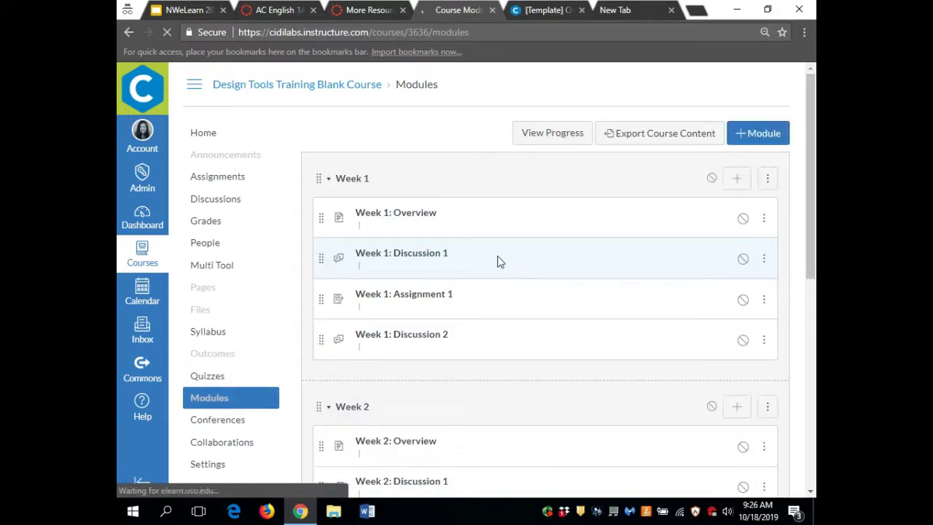
{"action": "scroll", "coordinate": [504, 298], "scroll_direction": "down", "scroll_amount": 5}
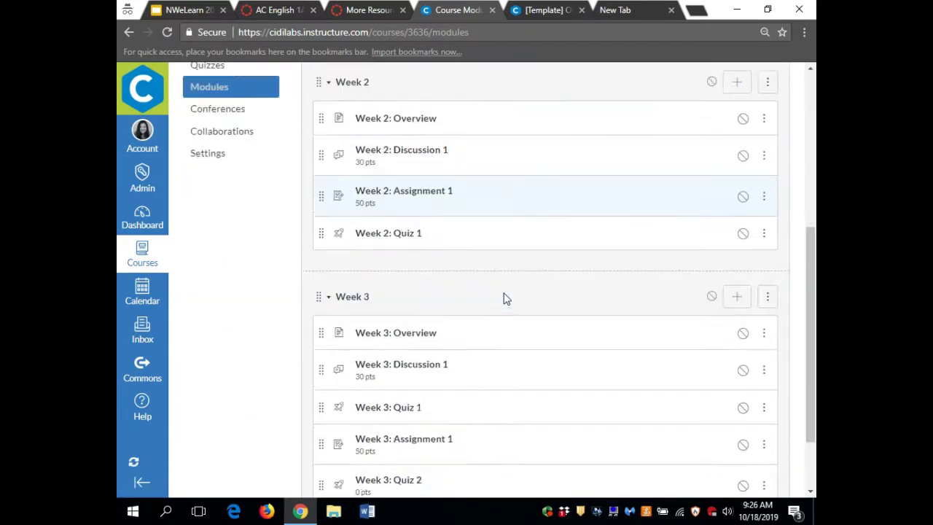
{"action": "scroll", "coordinate": [503, 297], "scroll_direction": "down", "scroll_amount": 1}
{"action": "scroll", "coordinate": [504, 297], "scroll_direction": "up", "scroll_amount": 5}
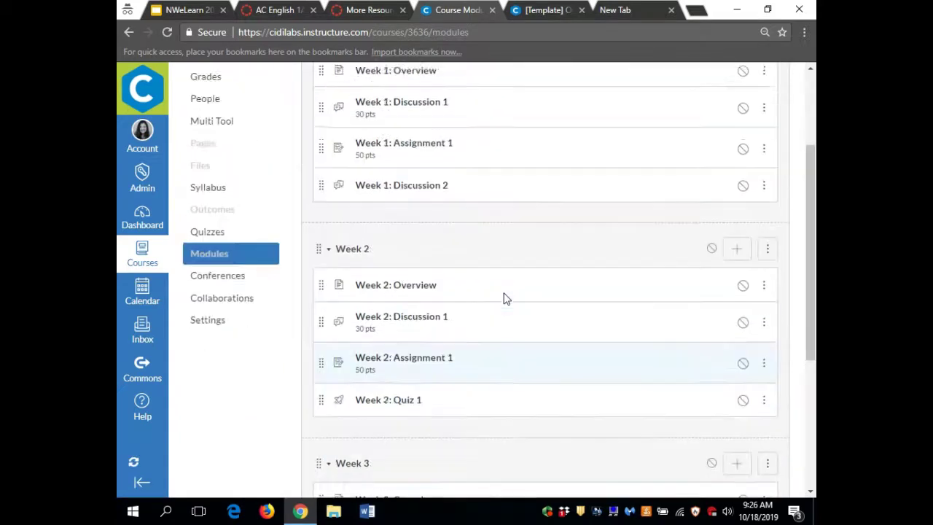
- View the Week 1: Overview page, then return to the Modules page
{"action": "left_click", "coordinate": [408, 146]}
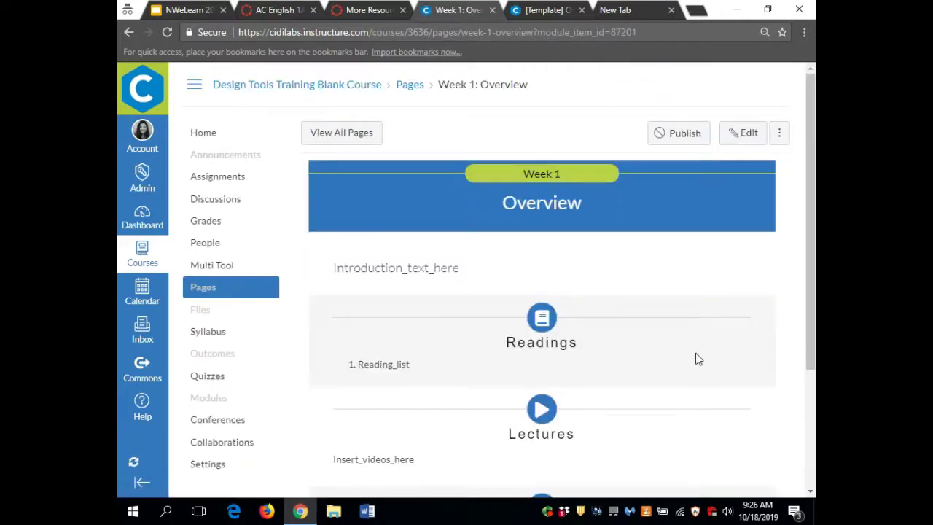
{"action": "scroll", "coordinate": [696, 358], "scroll_direction": "down", "scroll_amount": 3}
{"action": "scroll", "coordinate": [696, 358], "scroll_direction": "up", "scroll_amount": 2}
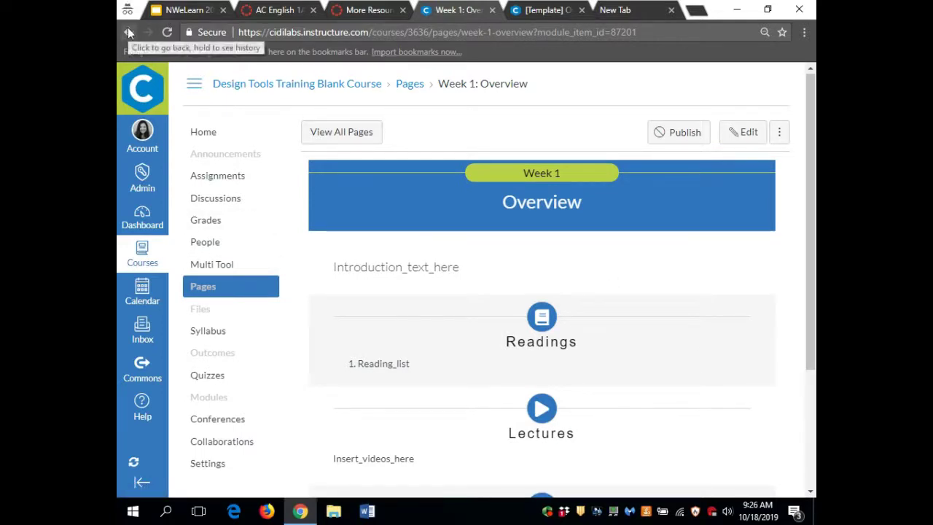
{"action": "left_click", "coordinate": [128, 33]}
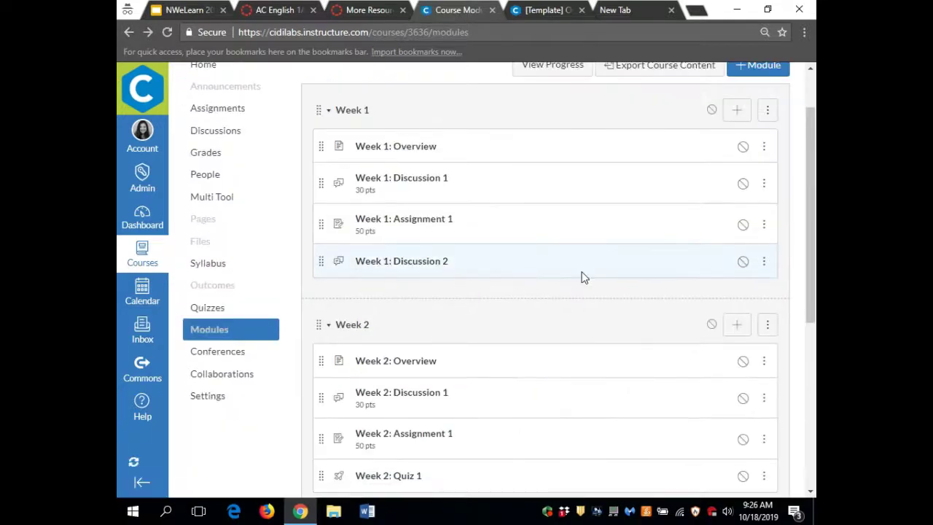
{"action": "scroll", "coordinate": [582, 275], "scroll_direction": "up", "scroll_amount": 1}
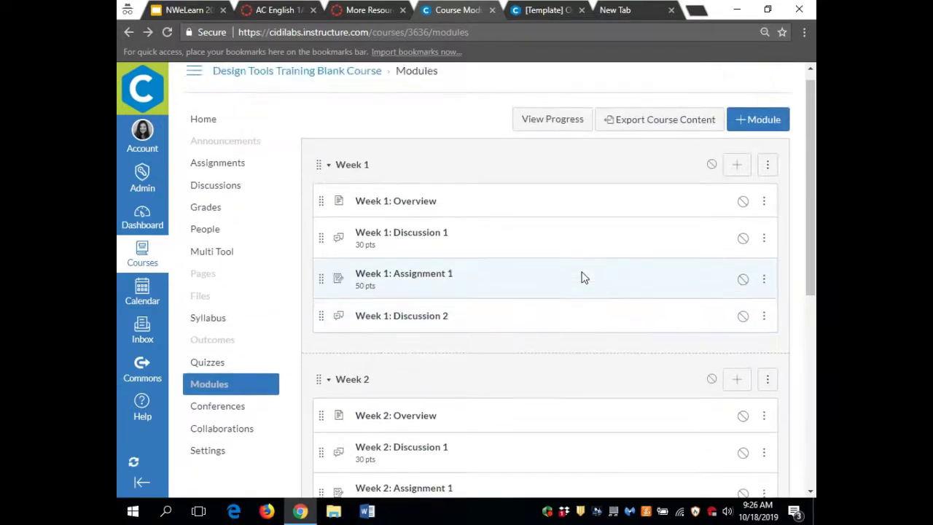
- Check the Week 1: Overview item's options menu without changing anything
{"action": "left_click", "coordinate": [764, 202]}
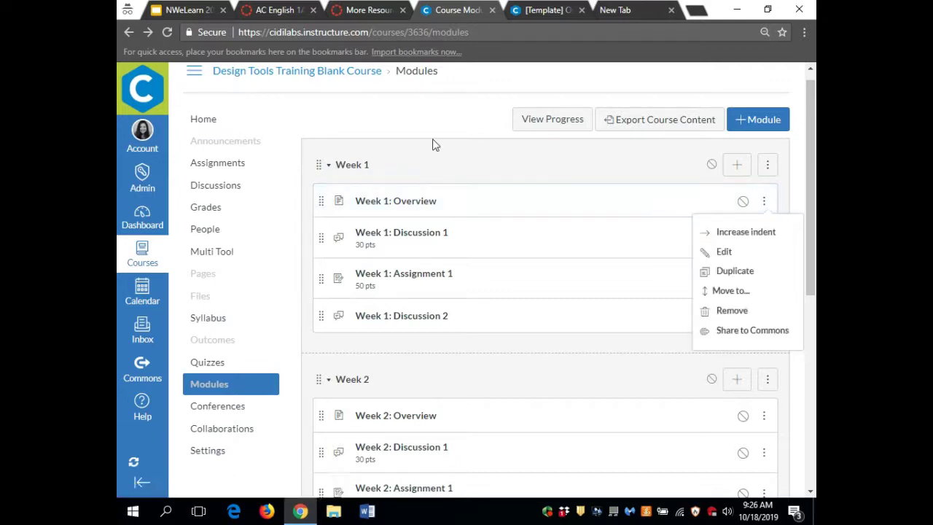
{"action": "scroll", "coordinate": [475, 144], "scroll_direction": "up", "scroll_amount": 1}
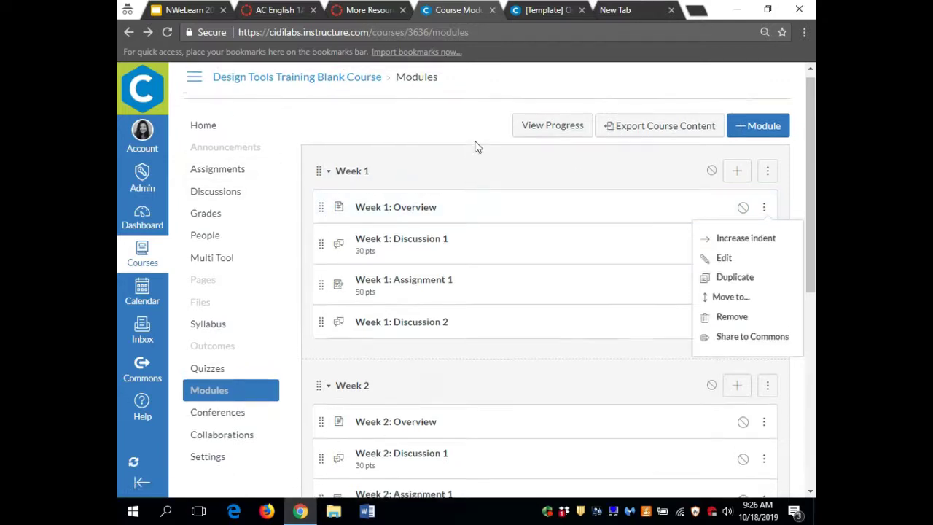
{"action": "scroll", "coordinate": [548, 283], "scroll_direction": "down", "scroll_amount": 1}
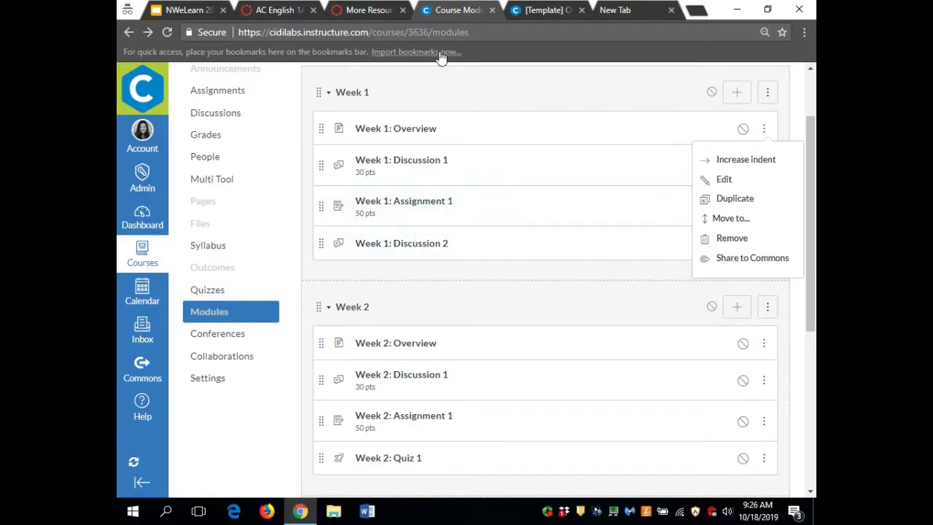
{"action": "left_click", "coordinate": [435, 86]}
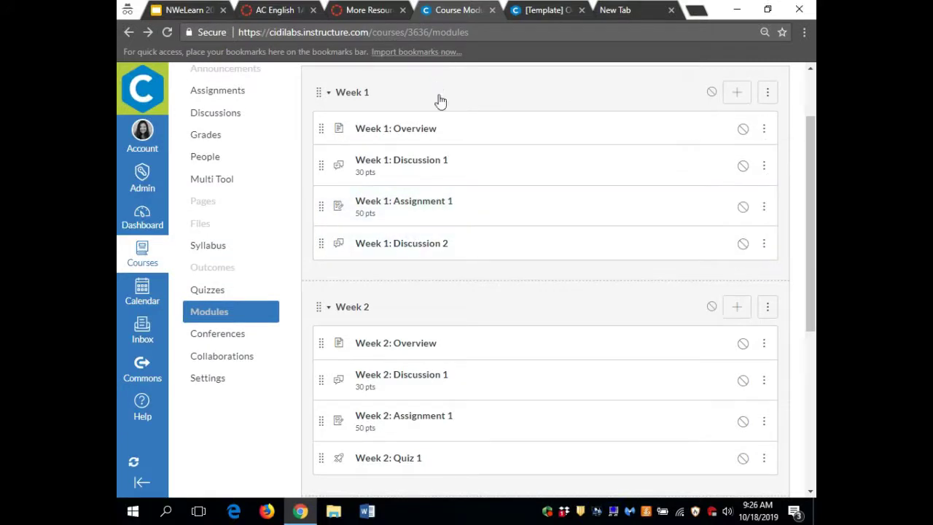
{"action": "scroll", "coordinate": [437, 95], "scroll_direction": "up", "scroll_amount": 1}
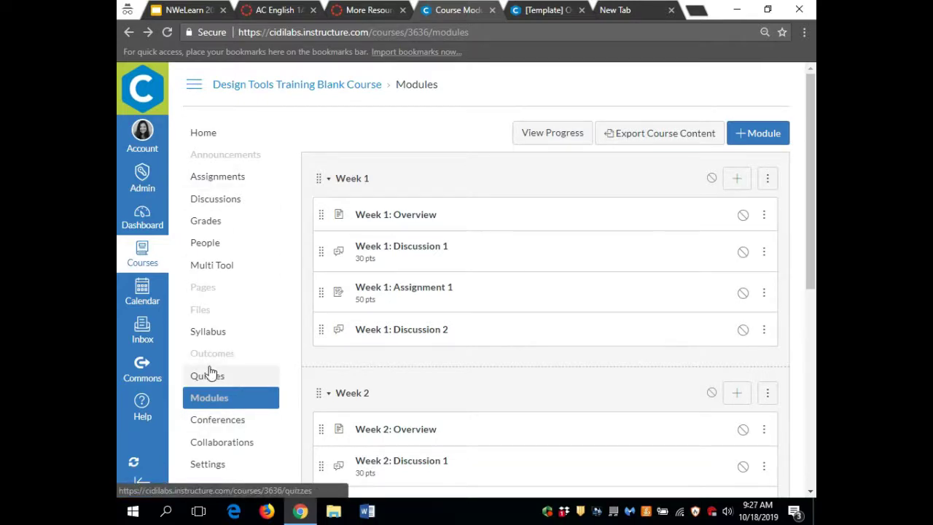
{"action": "scroll", "coordinate": [209, 372], "scroll_direction": "down", "scroll_amount": 1}
{"action": "scroll", "coordinate": [210, 372], "scroll_direction": "up", "scroll_amount": 1}
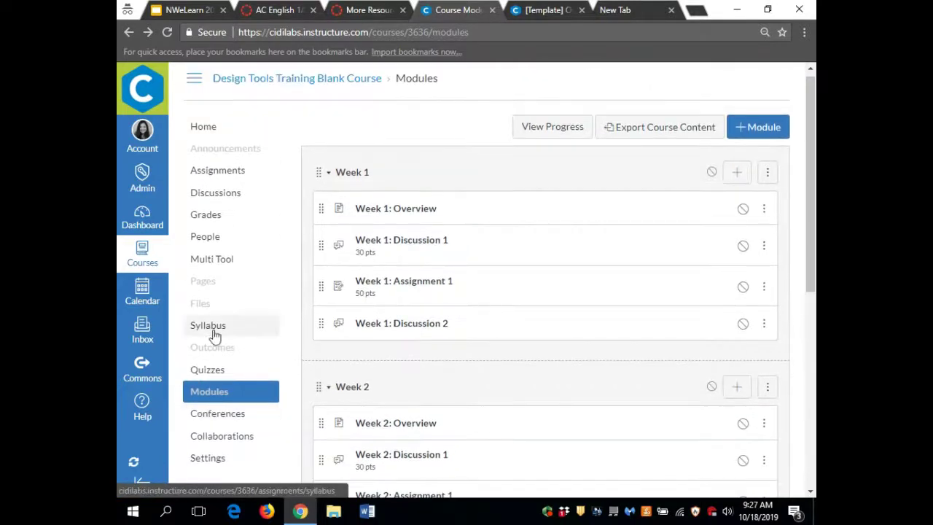
- Publish the Week 1 and Week 2 modules with all their items, then go to Multi Tool
{"action": "left_click", "coordinate": [712, 173]}
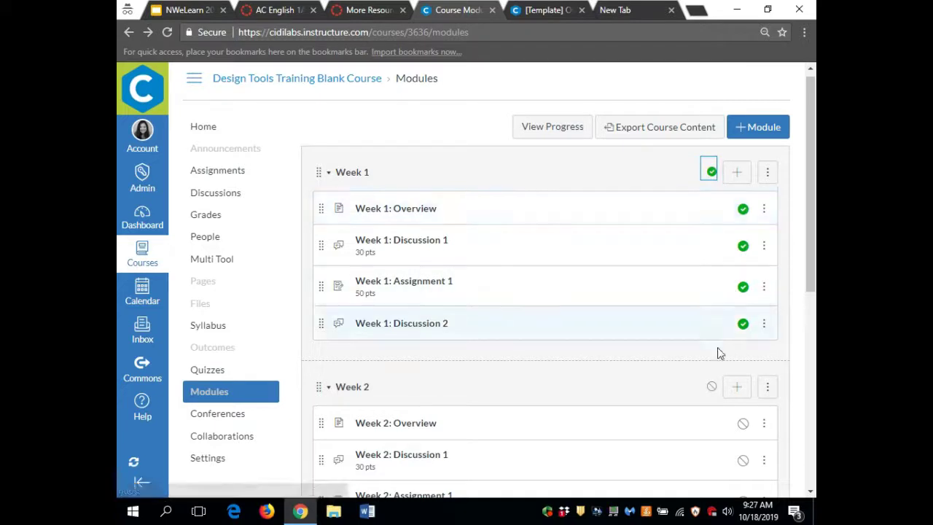
{"action": "left_click", "coordinate": [712, 389]}
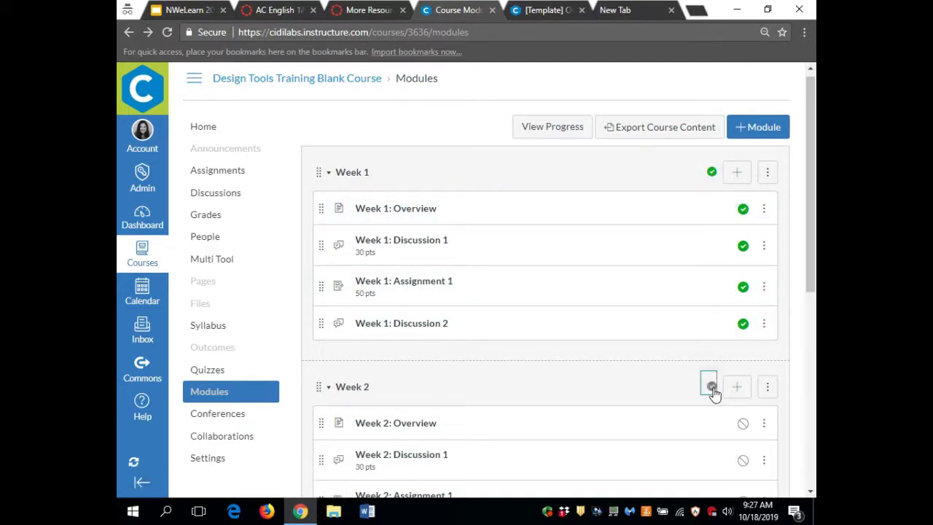
{"action": "scroll", "coordinate": [714, 394], "scroll_direction": "down", "scroll_amount": 1}
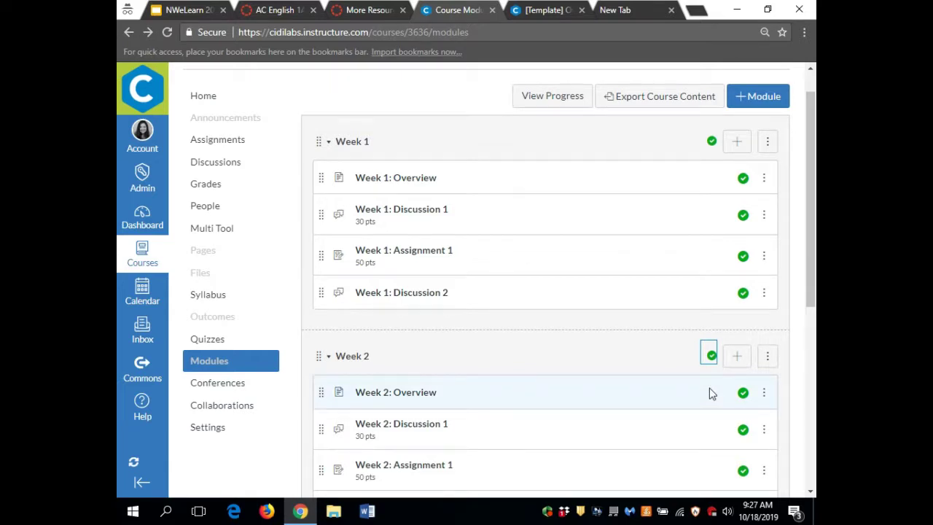
{"action": "scroll", "coordinate": [712, 393], "scroll_direction": "up", "scroll_amount": 1}
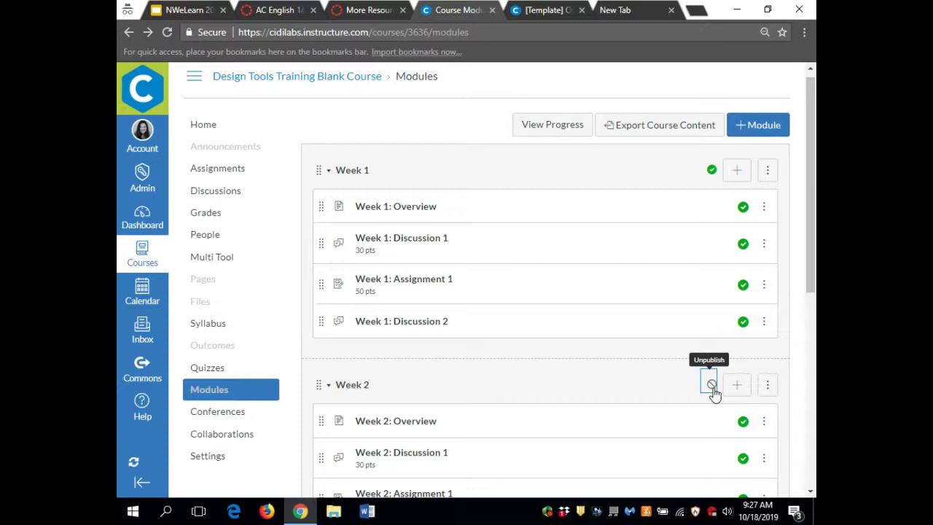
{"action": "left_click", "coordinate": [224, 260]}
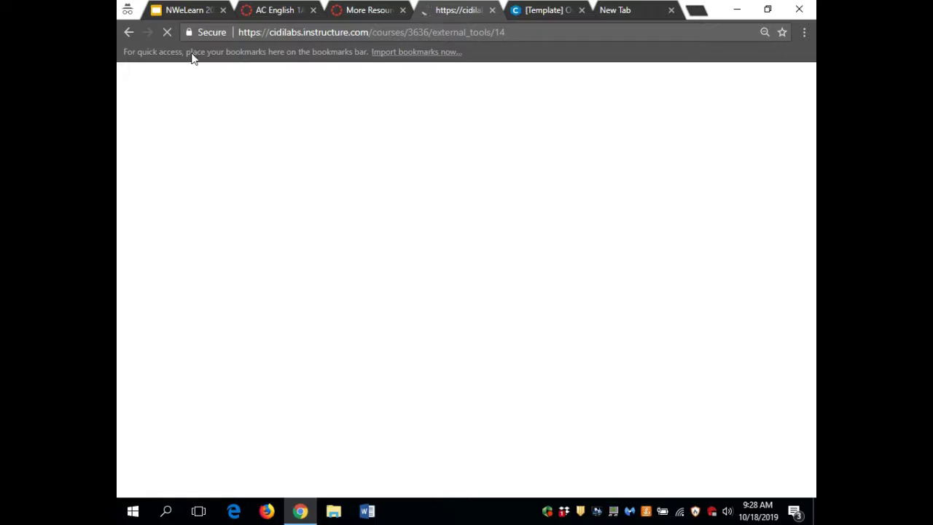
- Open the Module Builder and expand Week 1 to show its items
{"action": "left_click", "coordinate": [535, 35]}
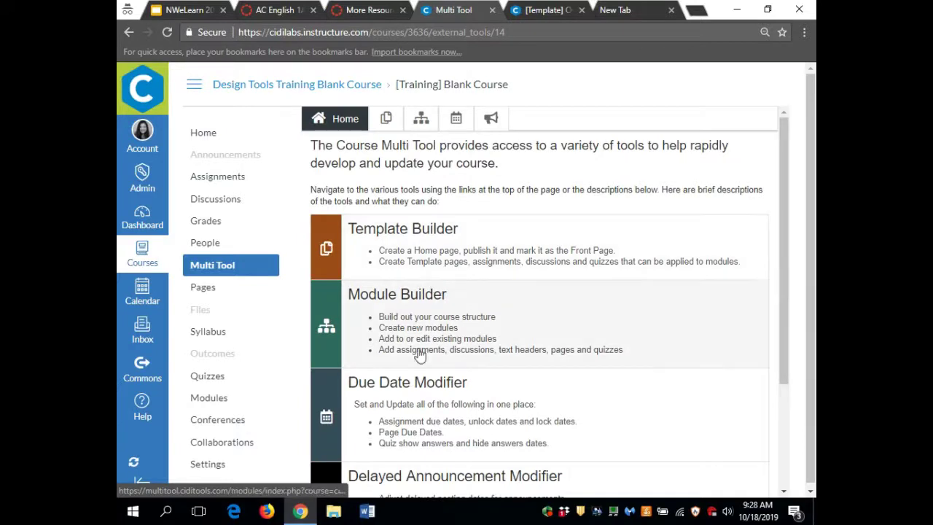
{"action": "left_click", "coordinate": [427, 327]}
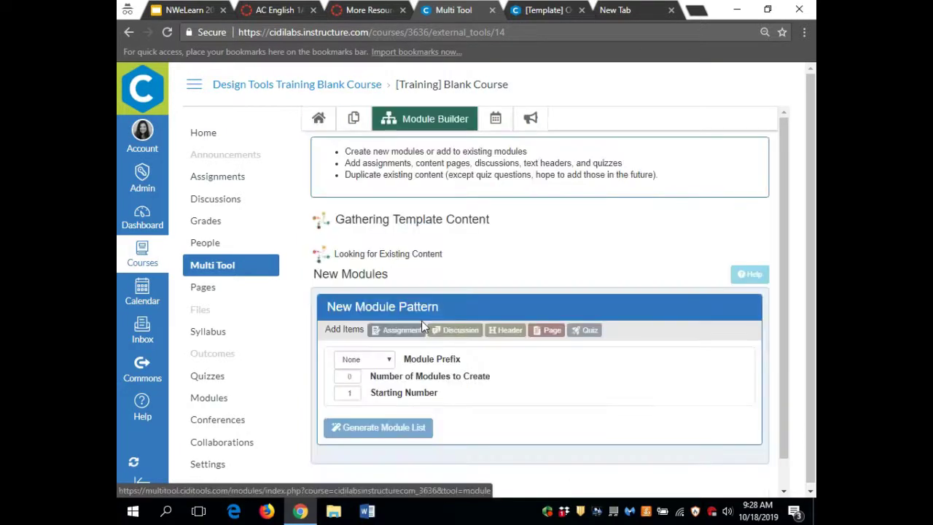
{"action": "scroll", "coordinate": [539, 353], "scroll_direction": "down", "scroll_amount": 3}
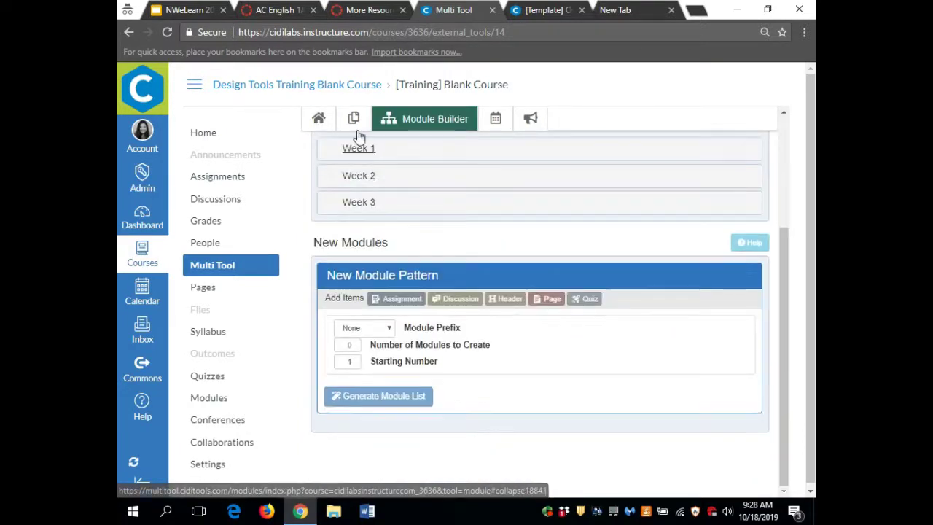
{"action": "left_click", "coordinate": [358, 148]}
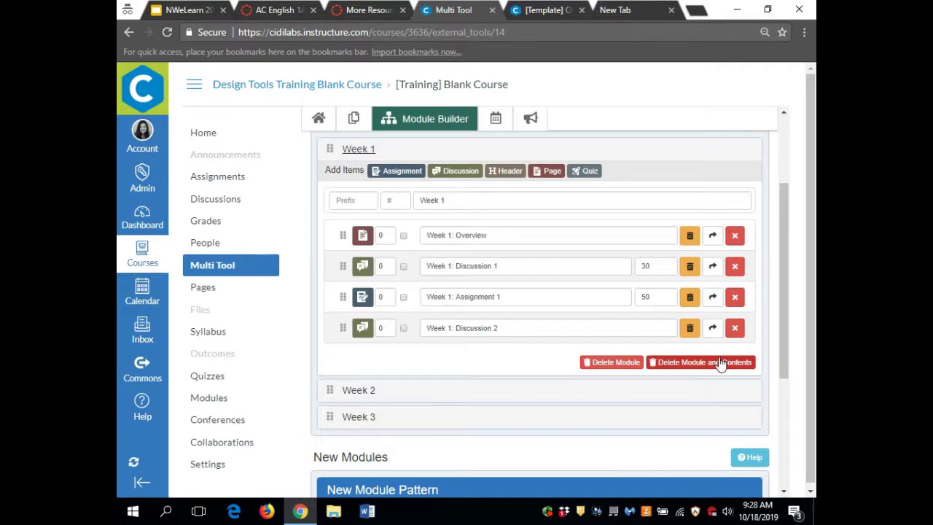
- Review Week 1's items, then go to the course Settings page
{"action": "scroll", "coordinate": [720, 363], "scroll_direction": "up", "scroll_amount": 1}
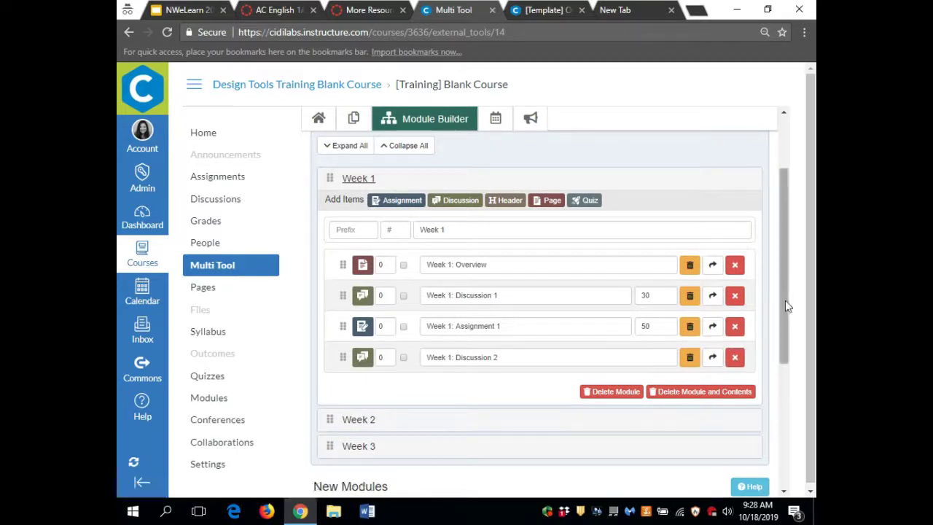
{"action": "scroll", "coordinate": [785, 306], "scroll_direction": "down", "scroll_amount": 1}
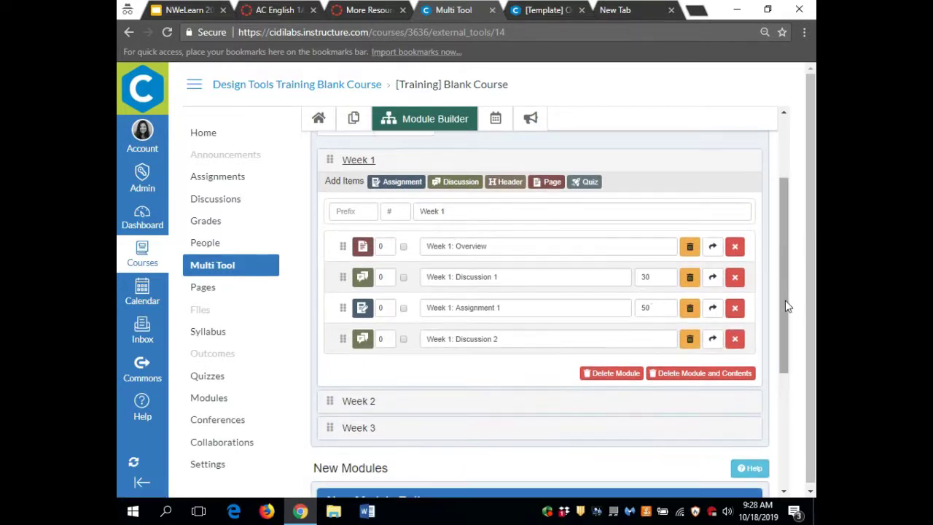
{"action": "scroll", "coordinate": [569, 303], "scroll_direction": "down", "scroll_amount": 2}
{"action": "scroll", "coordinate": [567, 302], "scroll_direction": "down", "scroll_amount": 3}
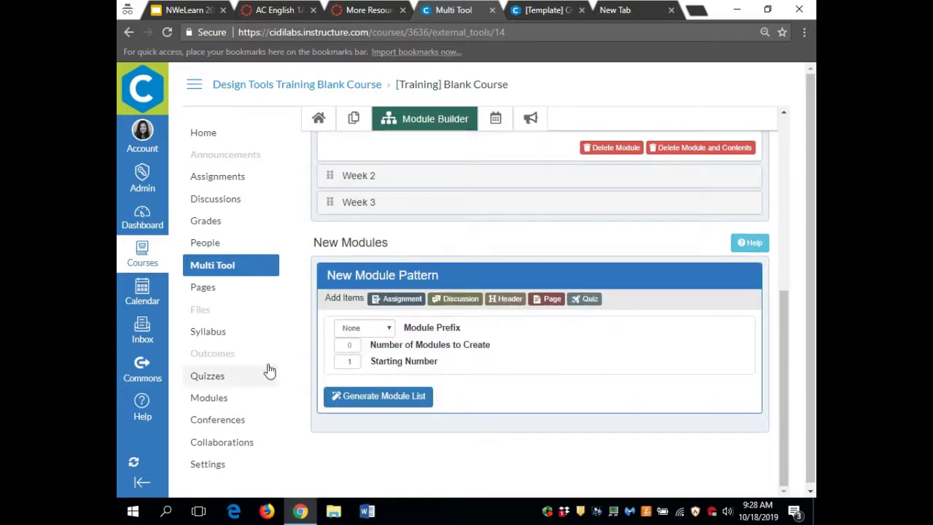
{"action": "left_click", "coordinate": [211, 471]}
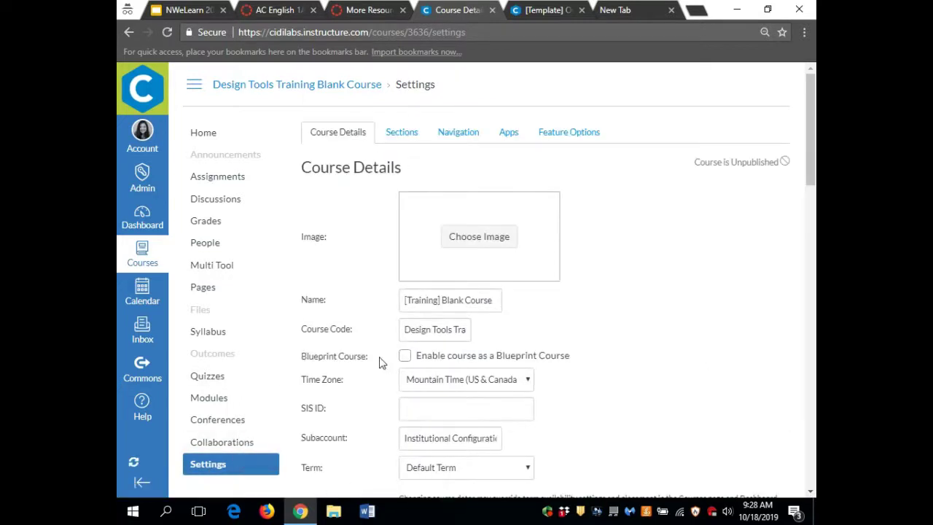
- Move TidyUP into the visible course navigation, save, and open TidyUP's welcome page
{"action": "left_click", "coordinate": [464, 139]}
{"action": "scroll", "coordinate": [329, 394], "scroll_direction": "down", "scroll_amount": 3}
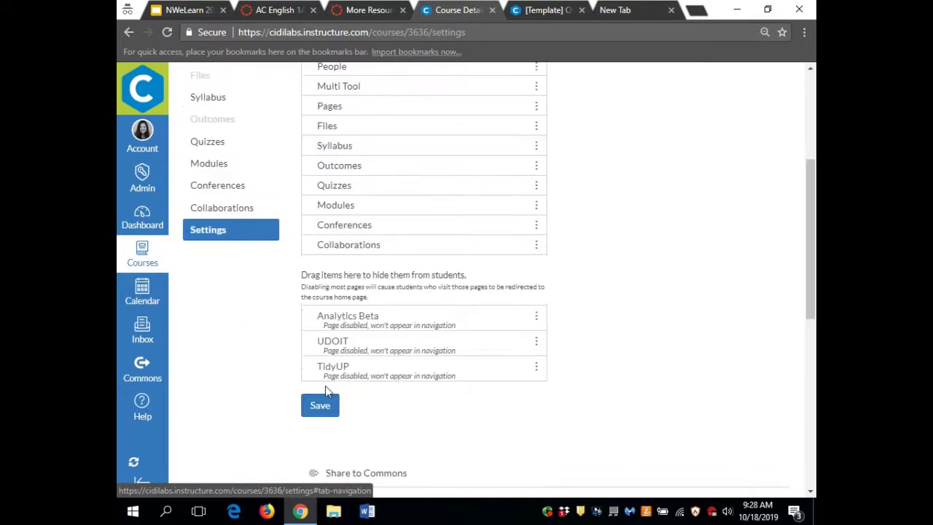
{"action": "left_click_drag", "start_coordinate": [360, 369], "coordinate": [362, 229]}
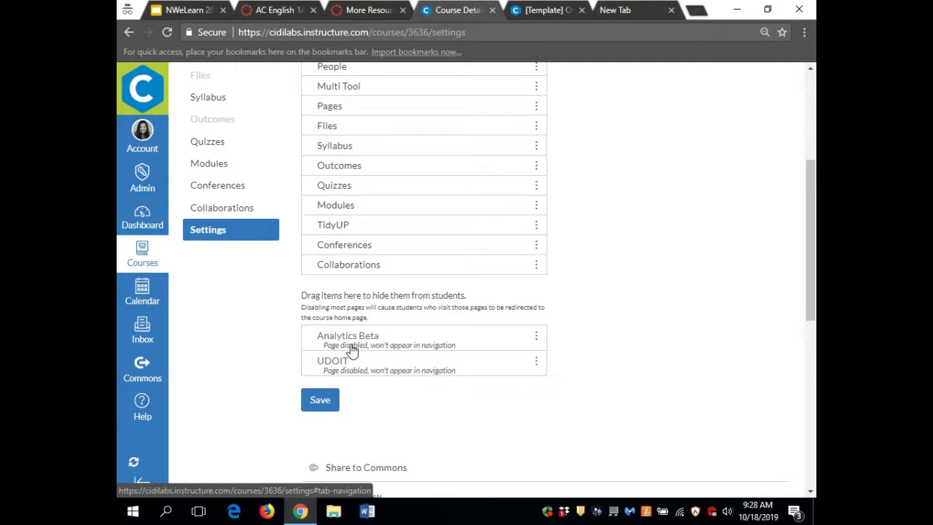
{"action": "left_click", "coordinate": [328, 408]}
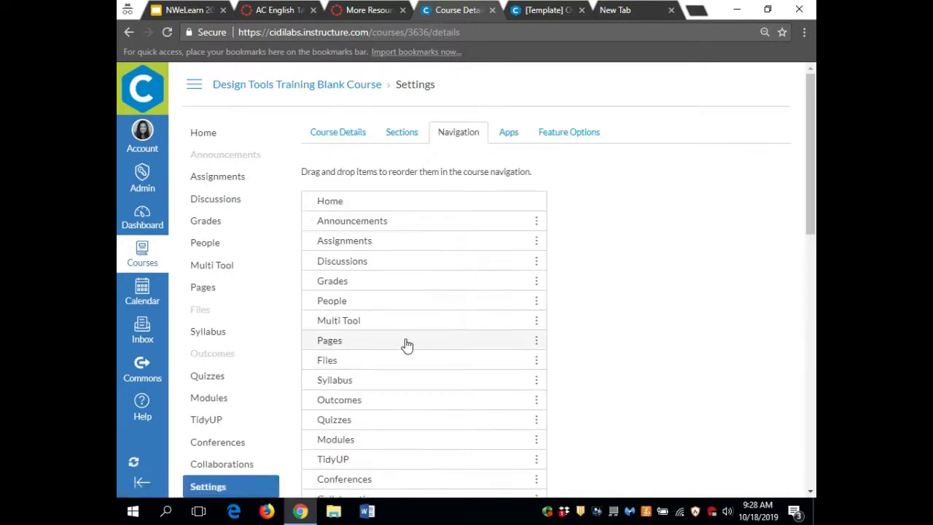
{"action": "left_click", "coordinate": [208, 422]}
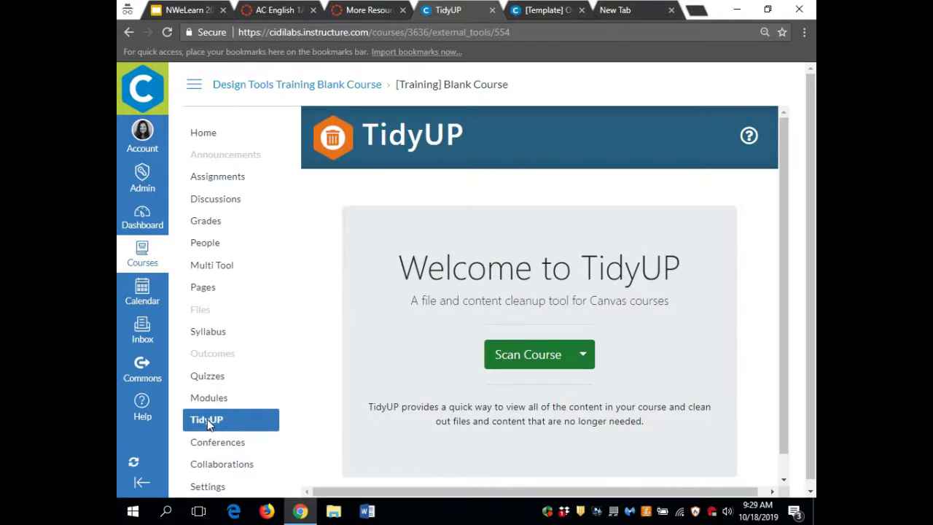
- Switch the address to course 2084 (DEMO 101) and open TidyUP there
{"action": "left_click", "coordinate": [532, 40]}
{"action": "left_click_drag", "start_coordinate": [533, 40], "coordinate": [411, 38]}
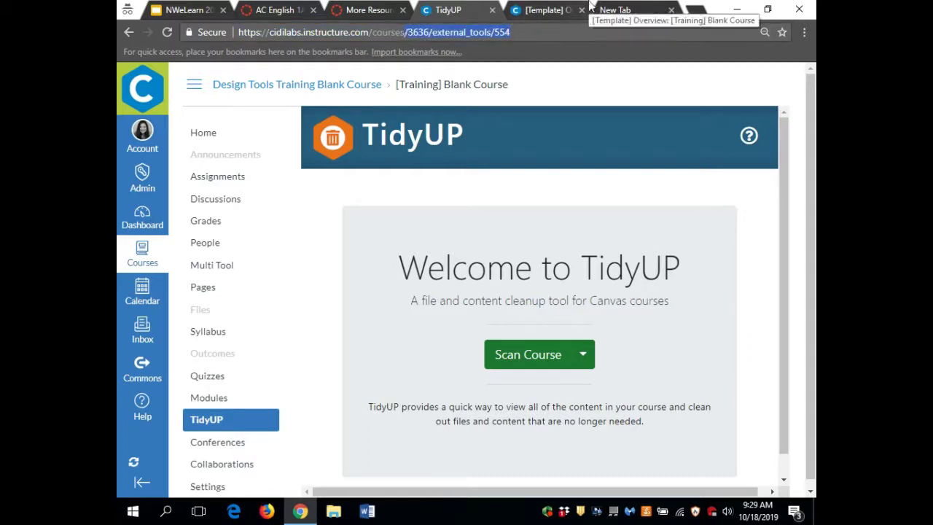
{"action": "key", "text": "ctrl+x"}
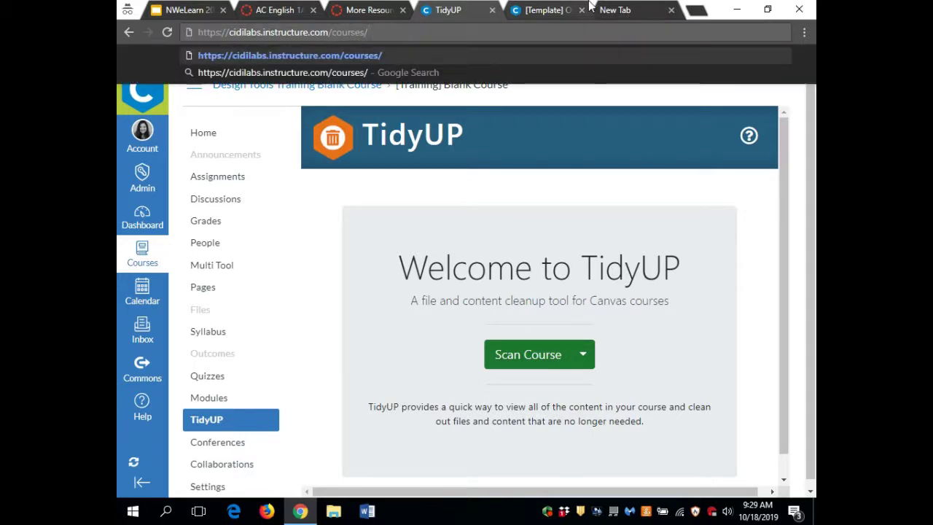
{"action": "type", "text": "20"}
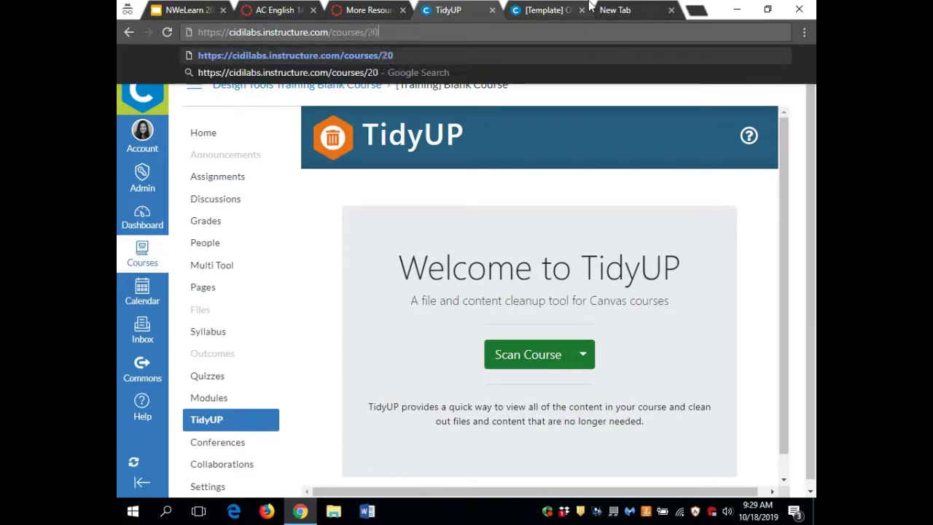
{"action": "type", "text": "84"}
{"action": "key", "text": "Return"}
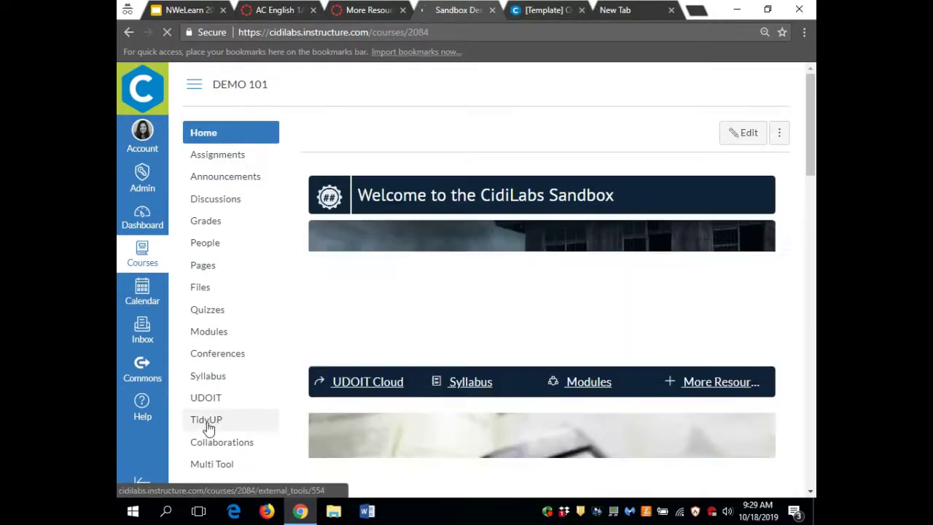
{"action": "left_click", "coordinate": [205, 428]}
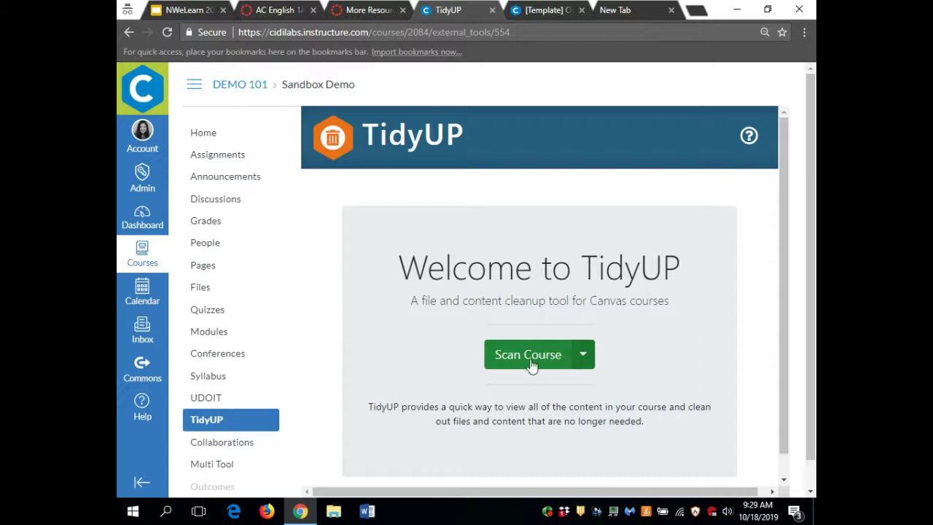
- Scan the DEMO 101 course with TidyUP and review the unused files found
{"action": "left_click", "coordinate": [531, 365]}
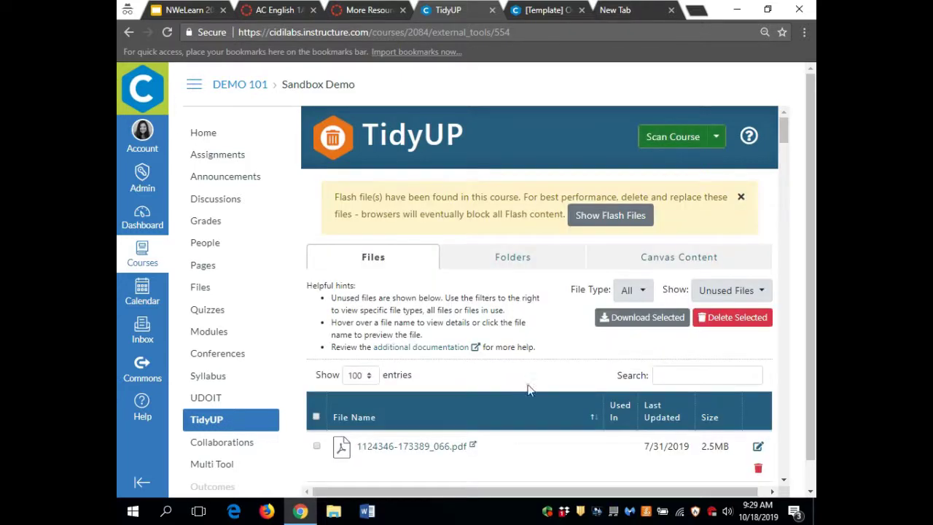
{"action": "scroll", "coordinate": [529, 390], "scroll_direction": "down", "scroll_amount": 3}
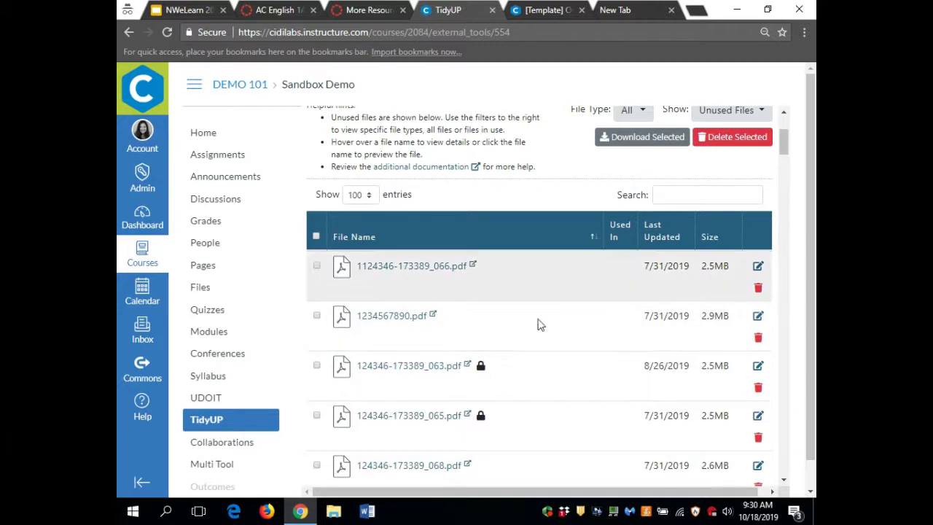
{"action": "scroll", "coordinate": [543, 353], "scroll_direction": "down", "scroll_amount": 1}
{"action": "scroll", "coordinate": [543, 353], "scroll_direction": "up", "scroll_amount": 1}
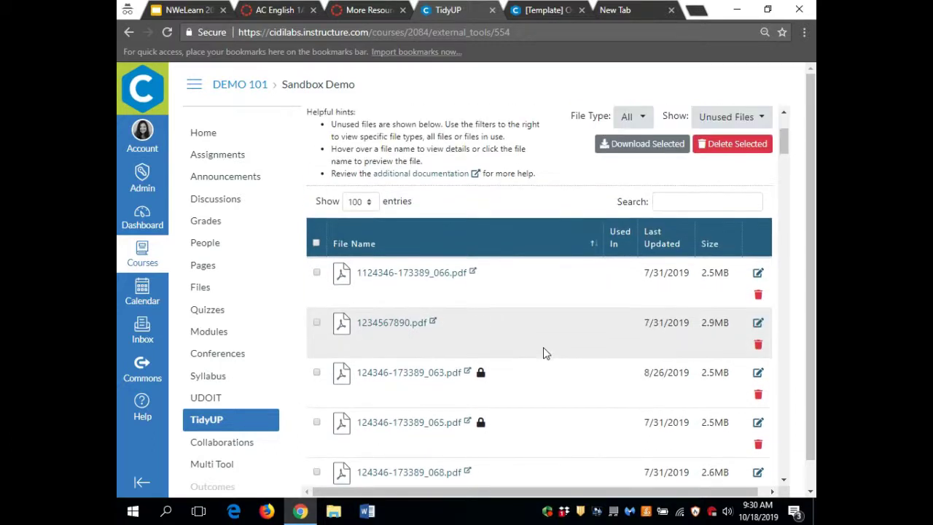
{"action": "mouse_move", "coordinate": [382, 277]}
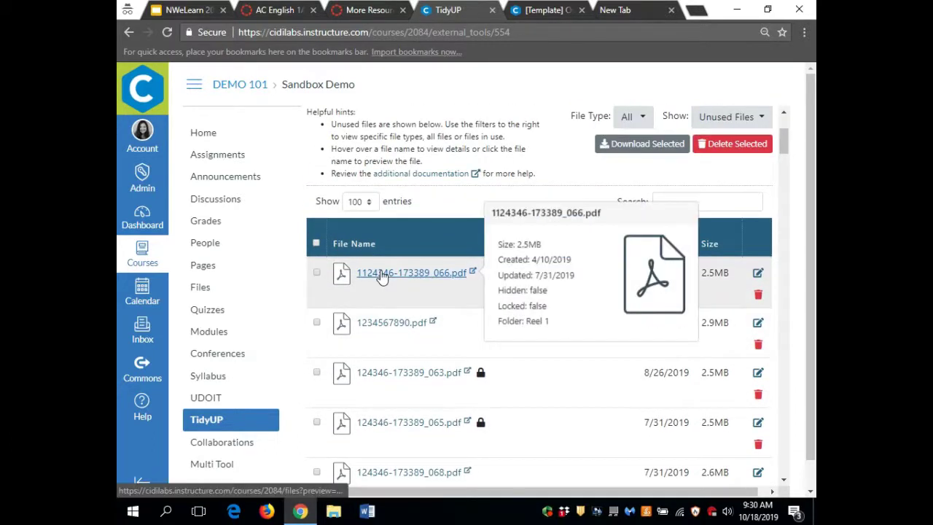
{"action": "mouse_move", "coordinate": [428, 332]}
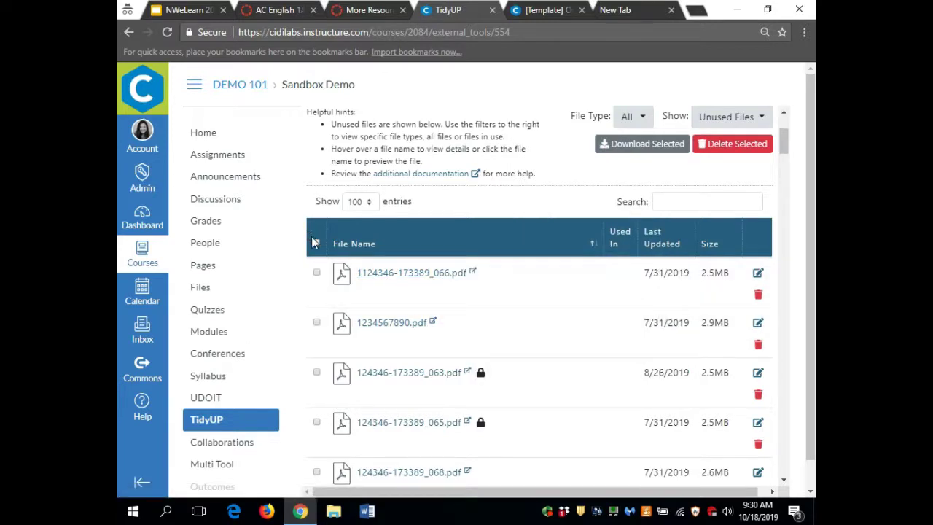
{"action": "left_click", "coordinate": [317, 272]}
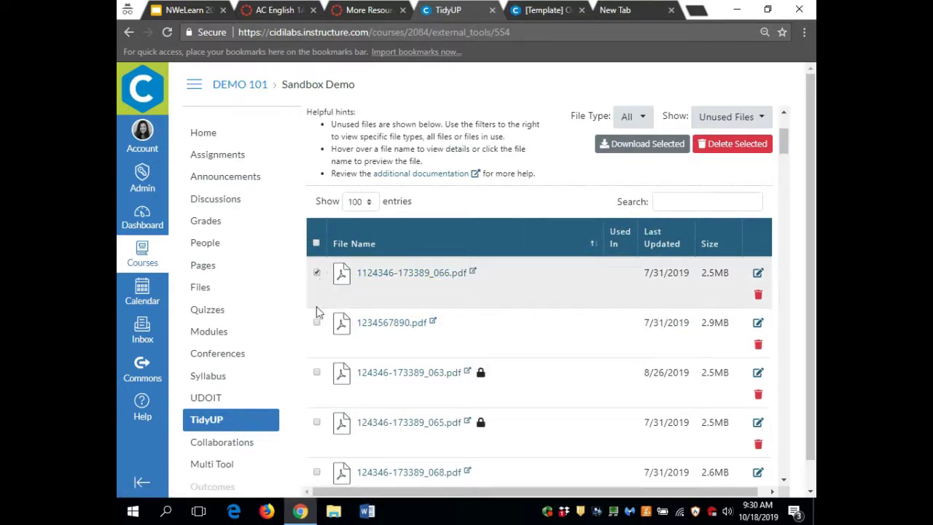
{"action": "left_click", "coordinate": [315, 243]}
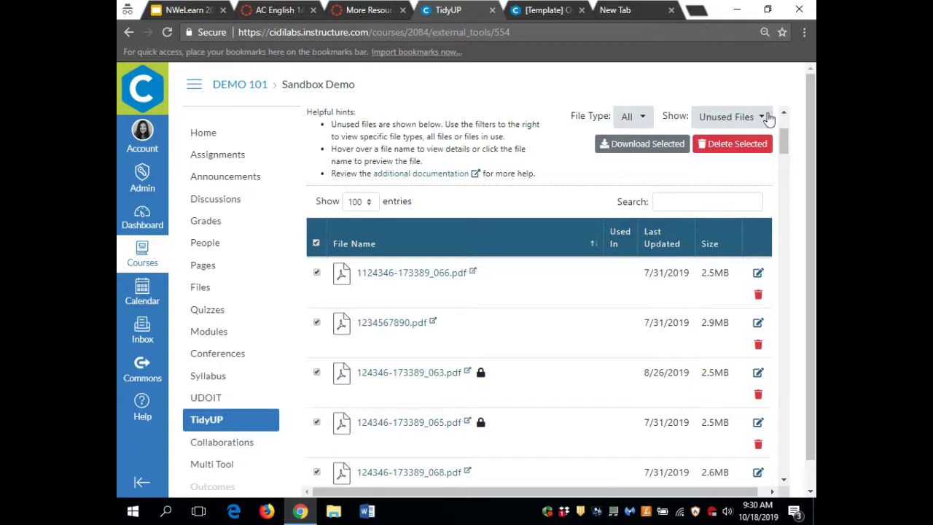
- Show the empty folders list, which contains only Course images with 0 files
{"action": "scroll", "coordinate": [545, 173], "scroll_direction": "up", "scroll_amount": 1}
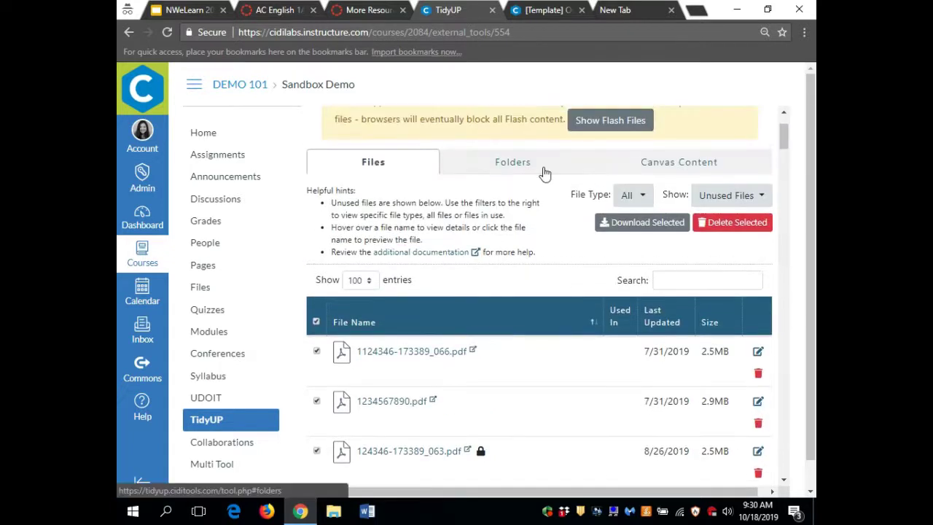
{"action": "scroll", "coordinate": [546, 173], "scroll_direction": "up", "scroll_amount": 1}
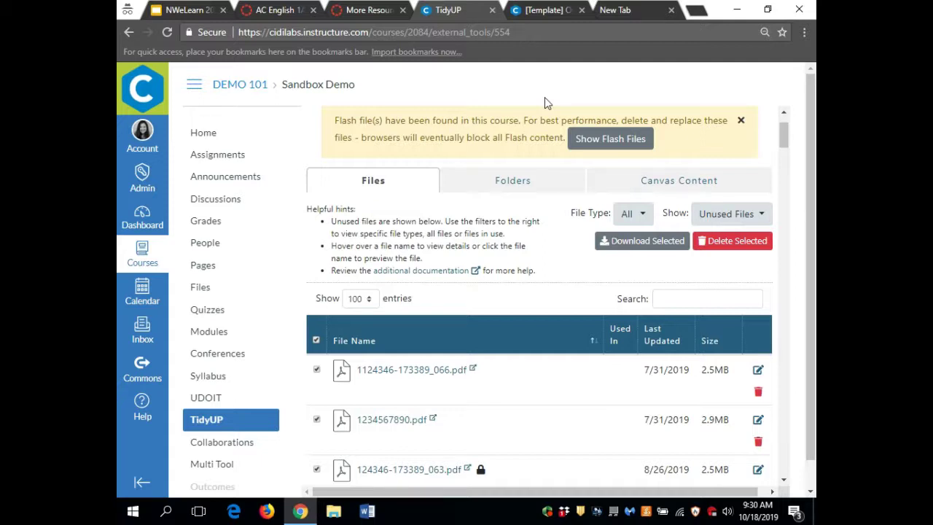
{"action": "left_click", "coordinate": [516, 182]}
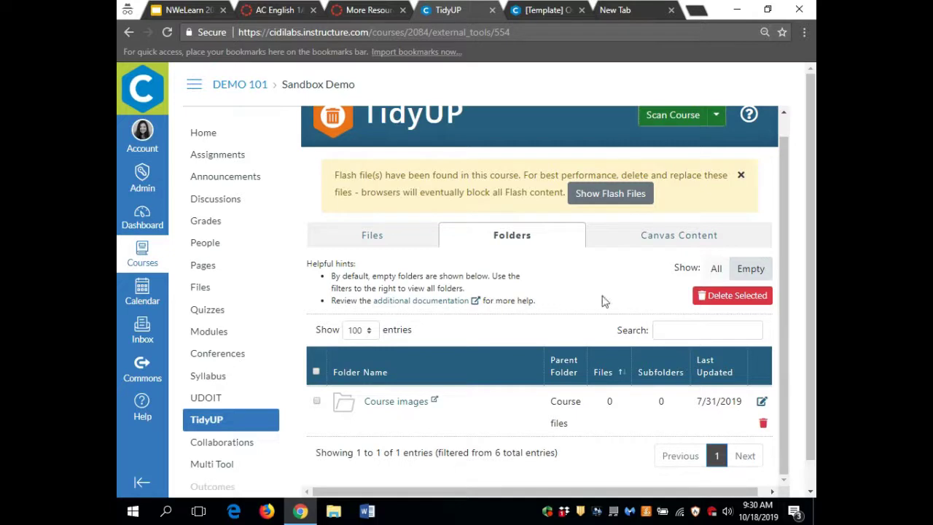
{"action": "left_click", "coordinate": [699, 235]}
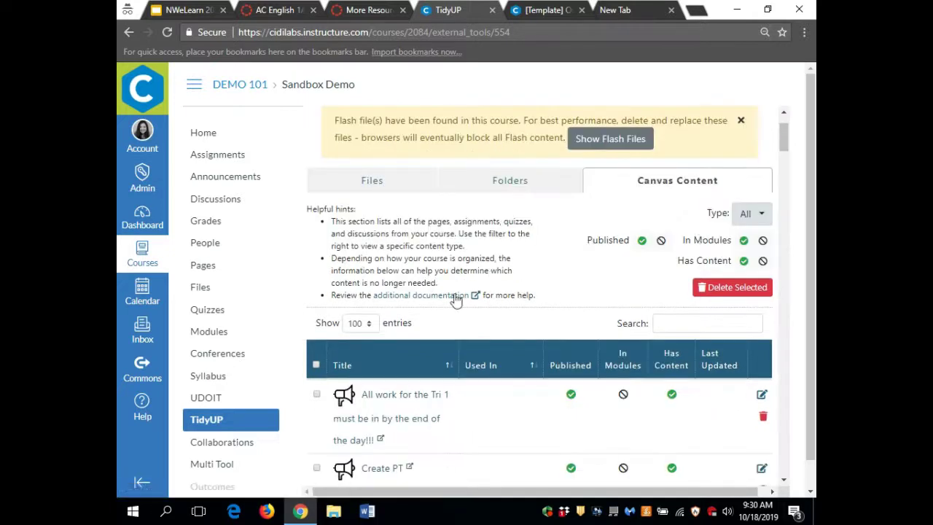
{"action": "scroll", "coordinate": [449, 298], "scroll_direction": "down", "scroll_amount": 1}
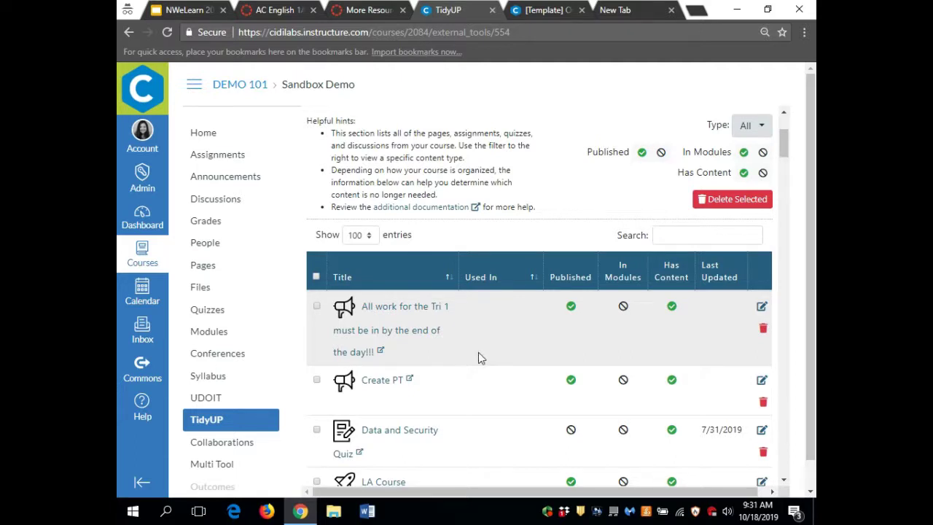
{"action": "left_click", "coordinate": [767, 133]}
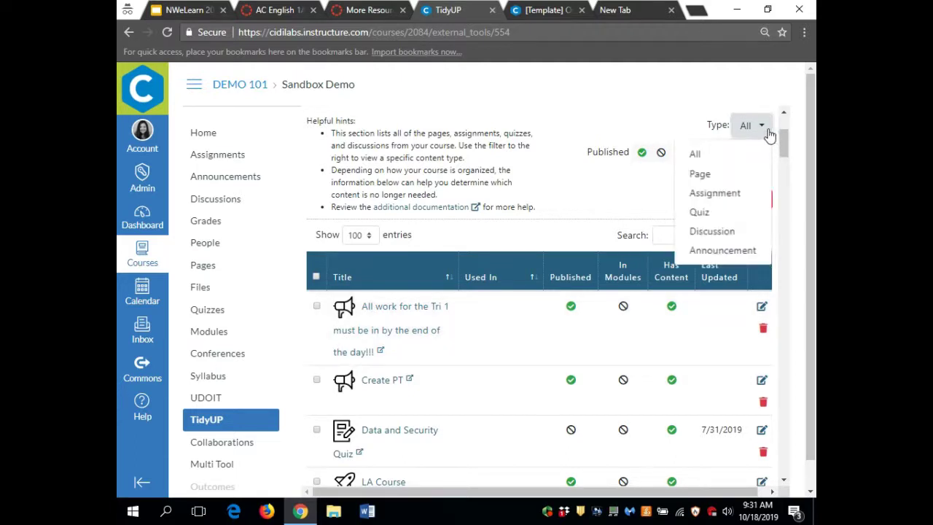
{"action": "left_click", "coordinate": [722, 182]}
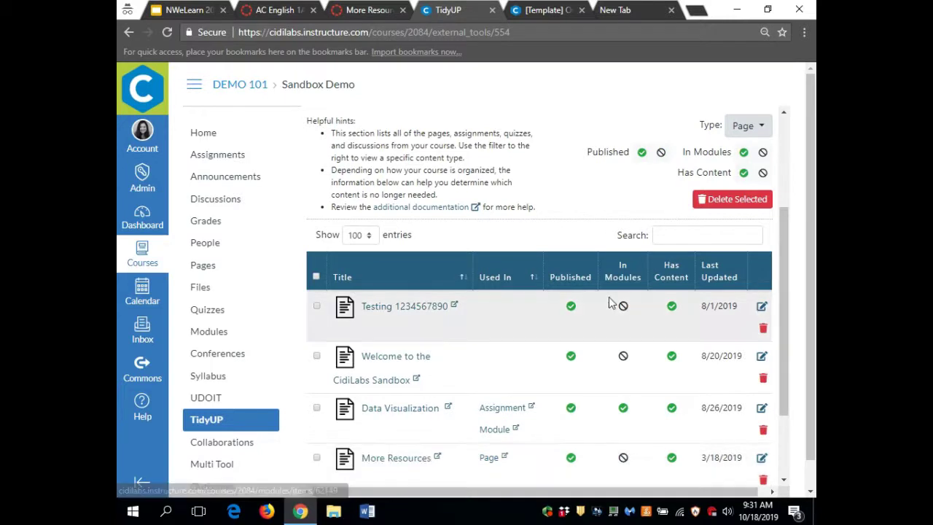
{"action": "scroll", "coordinate": [588, 318], "scroll_direction": "down", "scroll_amount": 1}
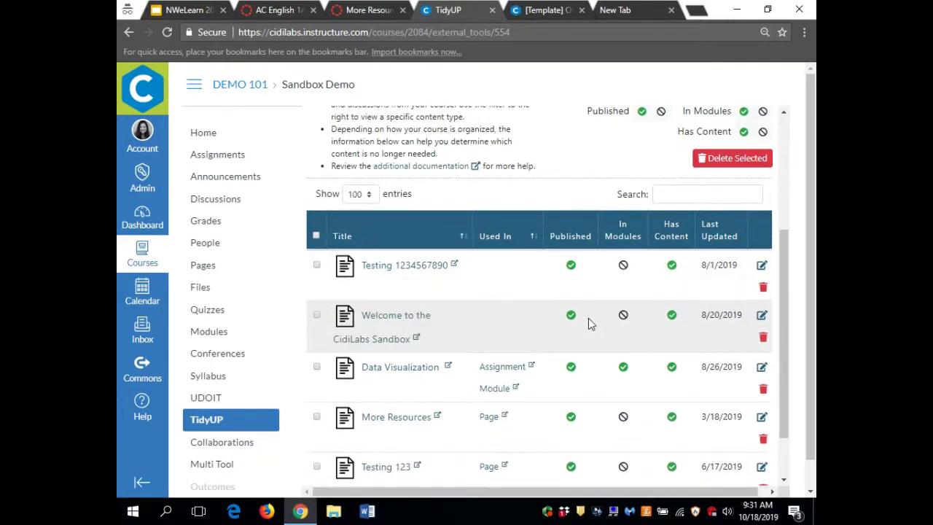
{"action": "scroll", "coordinate": [588, 318], "scroll_direction": "down", "scroll_amount": 1}
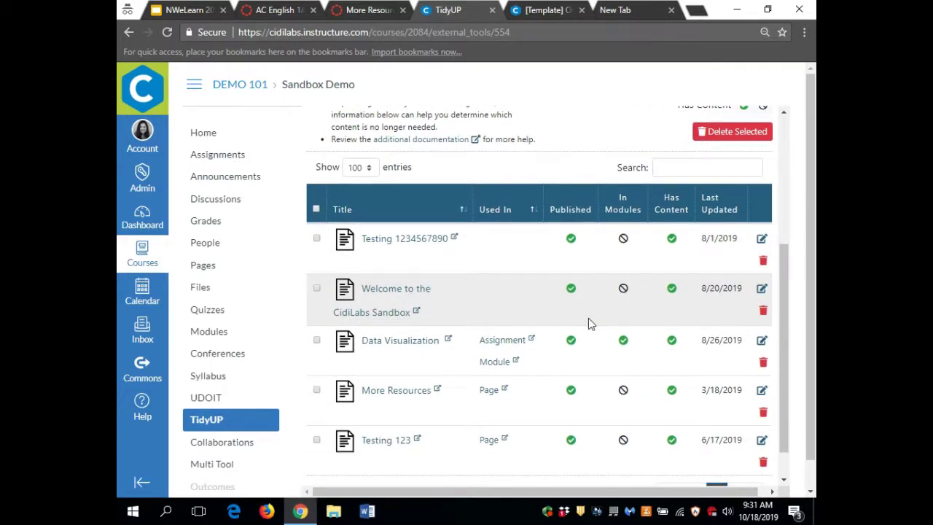
{"action": "scroll", "coordinate": [588, 318], "scroll_direction": "up", "scroll_amount": 3}
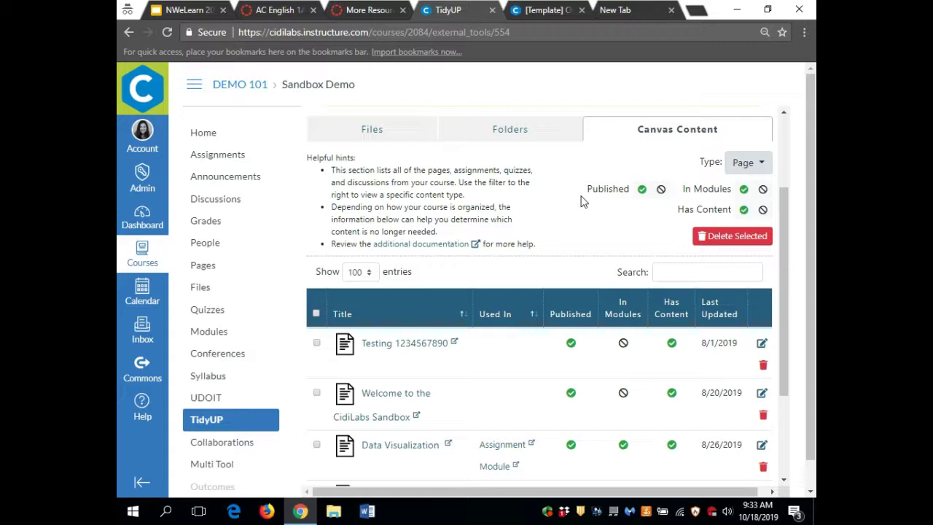
- Change the address to course 776 to load the DesignPLUS Training course home page
{"action": "left_click", "coordinate": [602, 36]}
{"action": "left_click", "coordinate": [589, 37]}
{"action": "left_click_drag", "start_coordinate": [551, 42], "coordinate": [409, 32]}
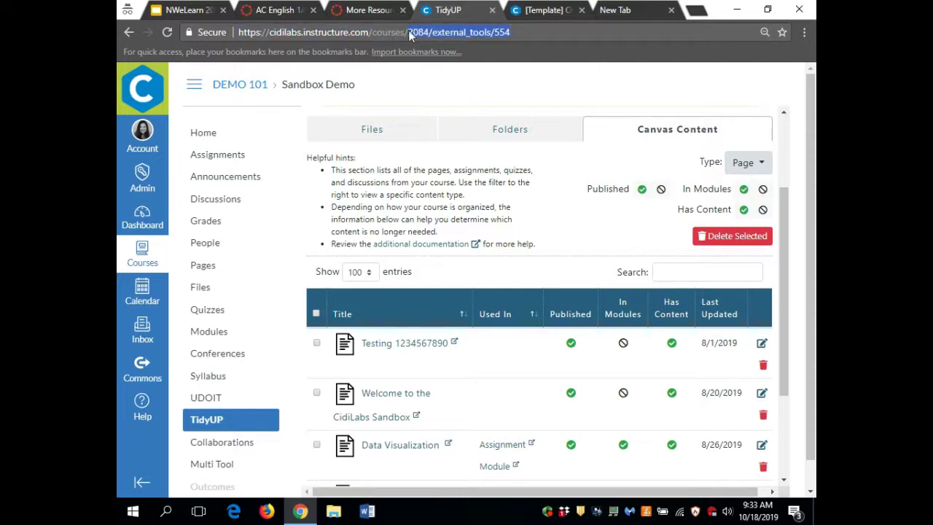
{"action": "type", "text": "776"}
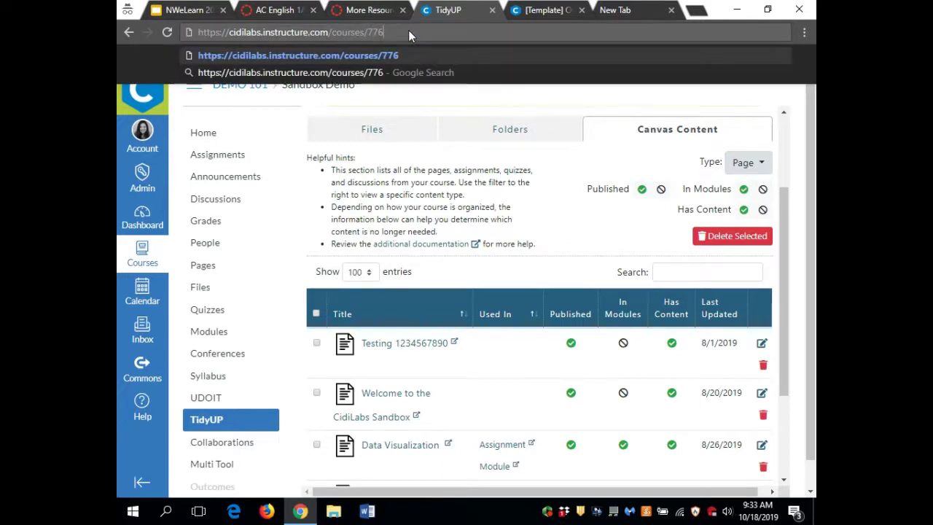
{"action": "key", "text": "Return"}
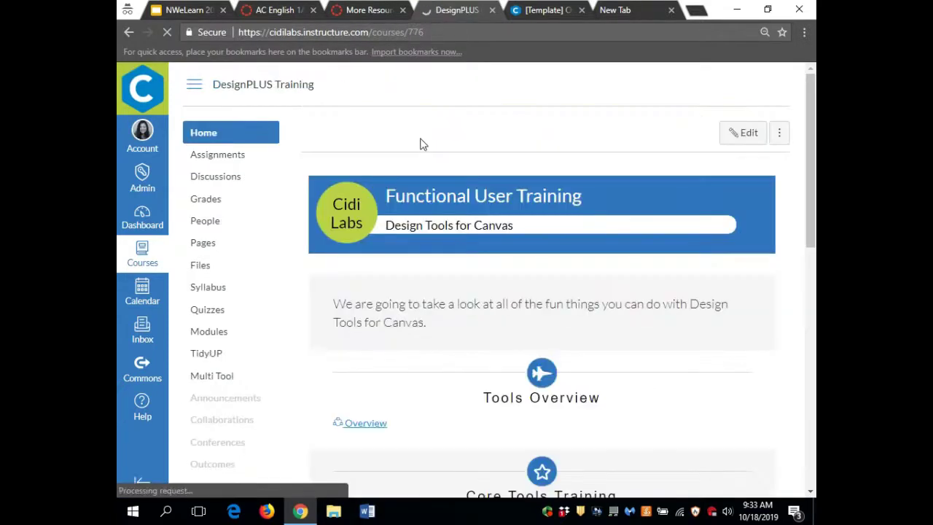
- Open the Level 1: Basic Styling page under Core Tools Training
{"action": "scroll", "coordinate": [521, 211], "scroll_direction": "down", "scroll_amount": 3}
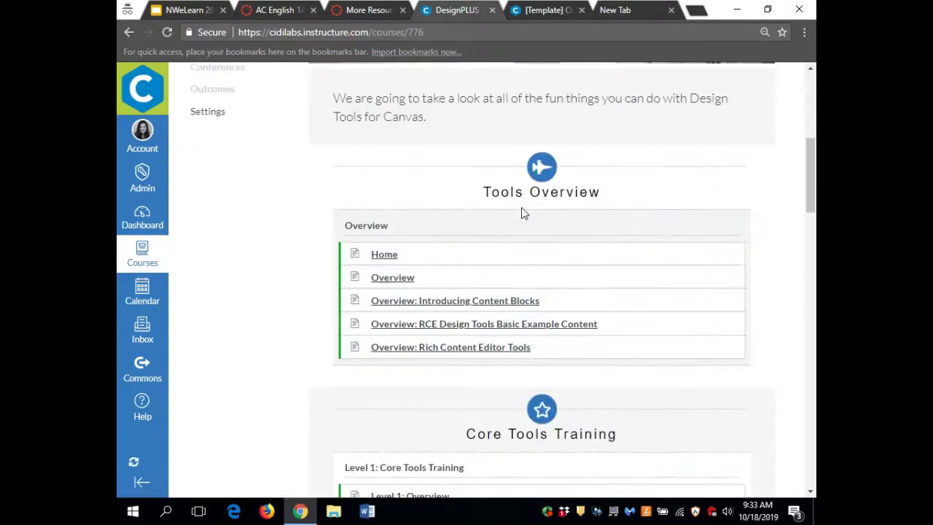
{"action": "scroll", "coordinate": [522, 211], "scroll_direction": "down", "scroll_amount": 1}
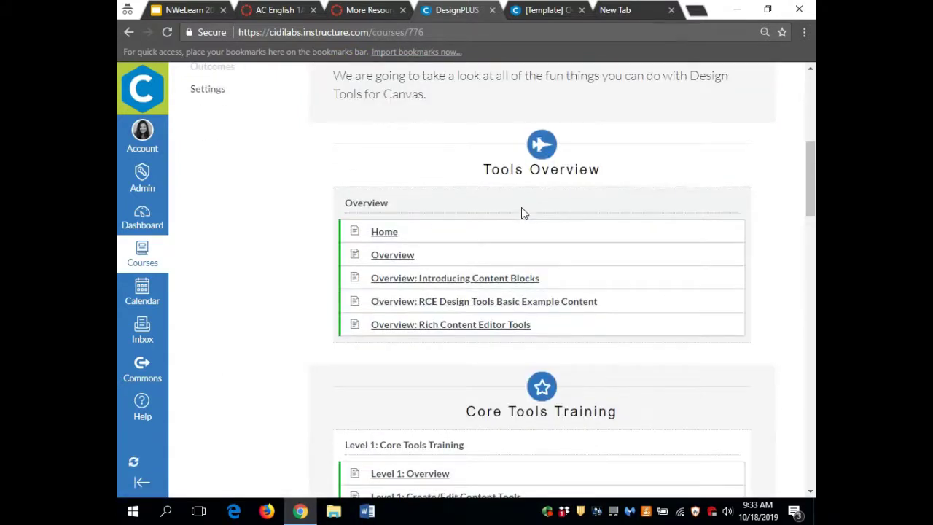
{"action": "scroll", "coordinate": [521, 211], "scroll_direction": "down", "scroll_amount": 2}
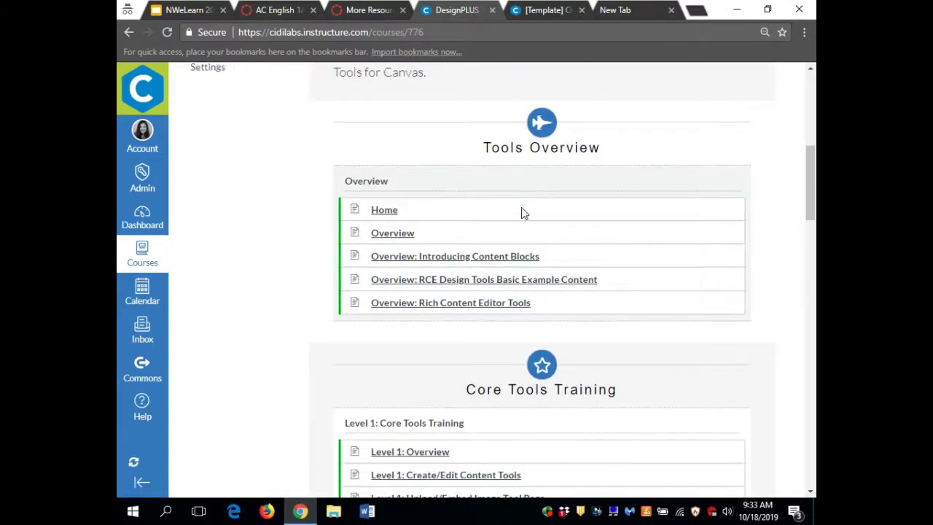
{"action": "scroll", "coordinate": [366, 353], "scroll_direction": "down", "scroll_amount": 2}
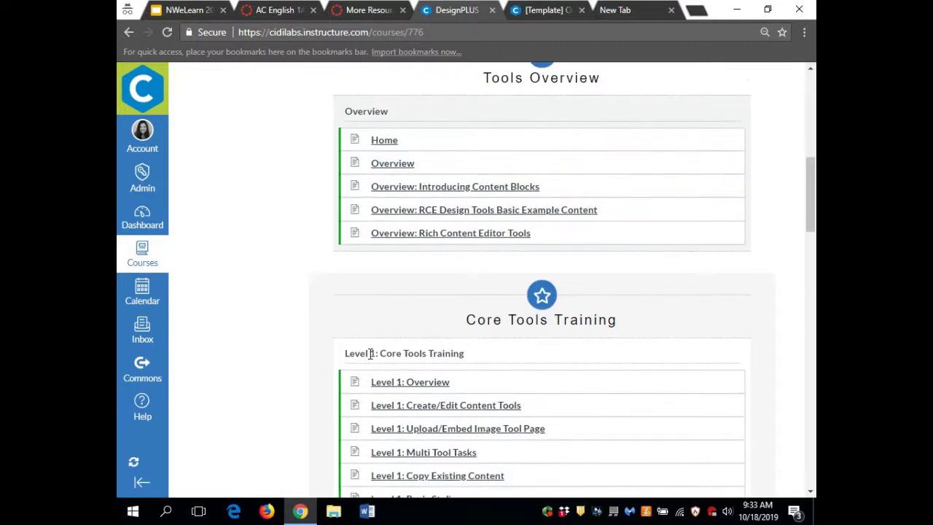
{"action": "scroll", "coordinate": [370, 353], "scroll_direction": "down", "scroll_amount": 3}
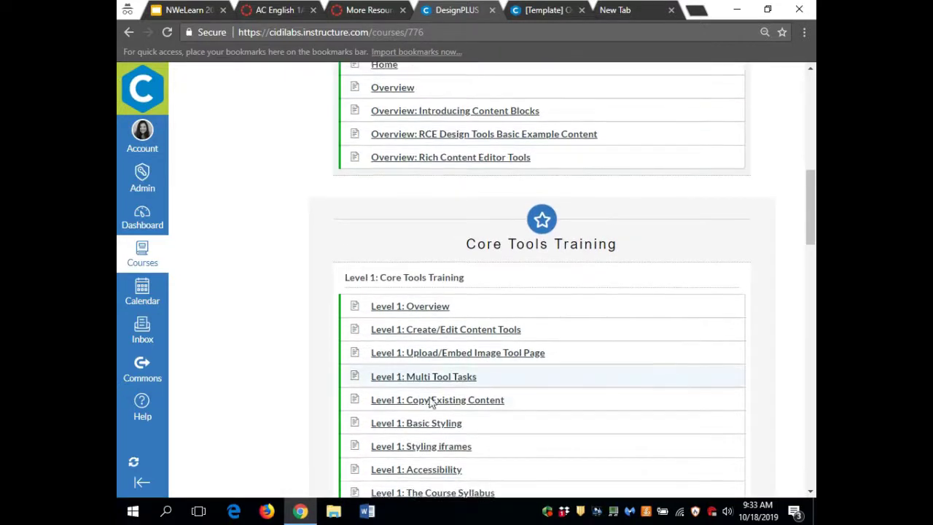
{"action": "left_click", "coordinate": [434, 426]}
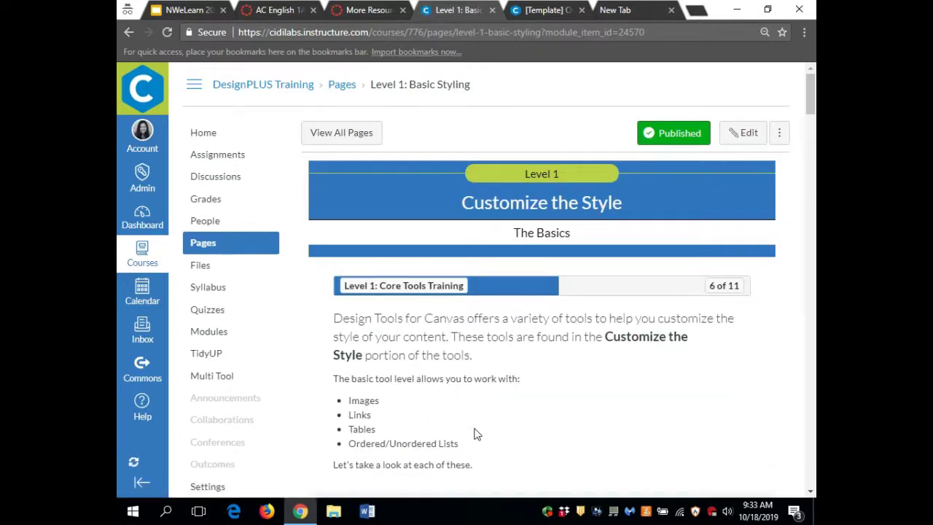
- Edit Level 1: Basic Styling with Design Tools and bring the Table Headings practice section into view
{"action": "left_click", "coordinate": [750, 133]}
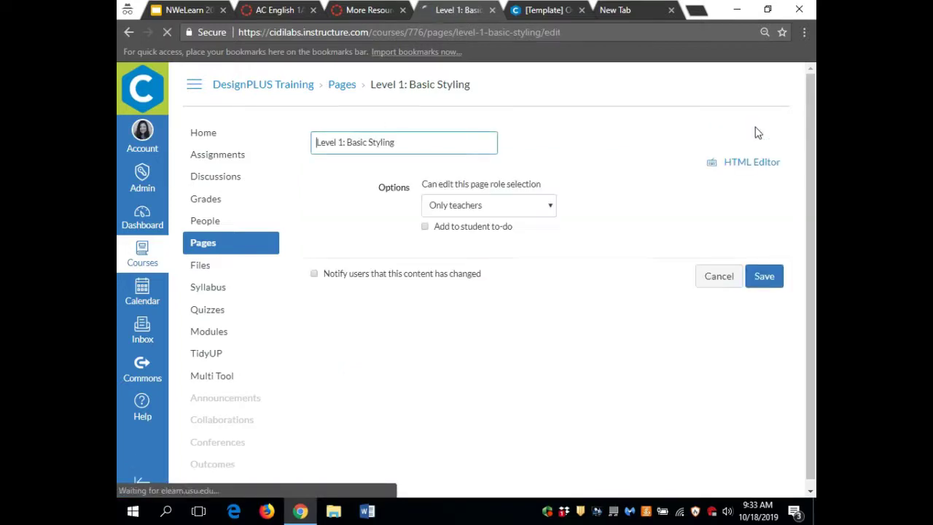
{"action": "scroll", "coordinate": [634, 198], "scroll_direction": "down", "scroll_amount": 2}
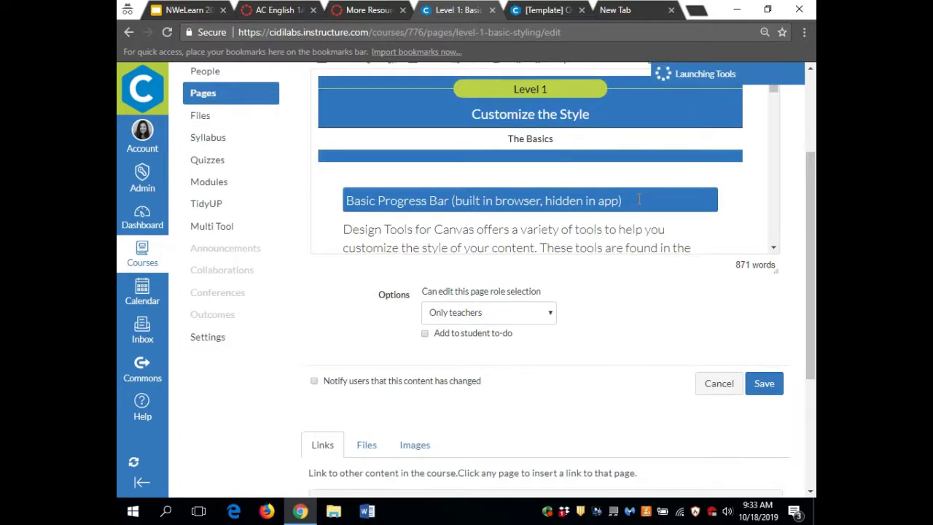
{"action": "scroll", "coordinate": [638, 197], "scroll_direction": "up", "scroll_amount": 2}
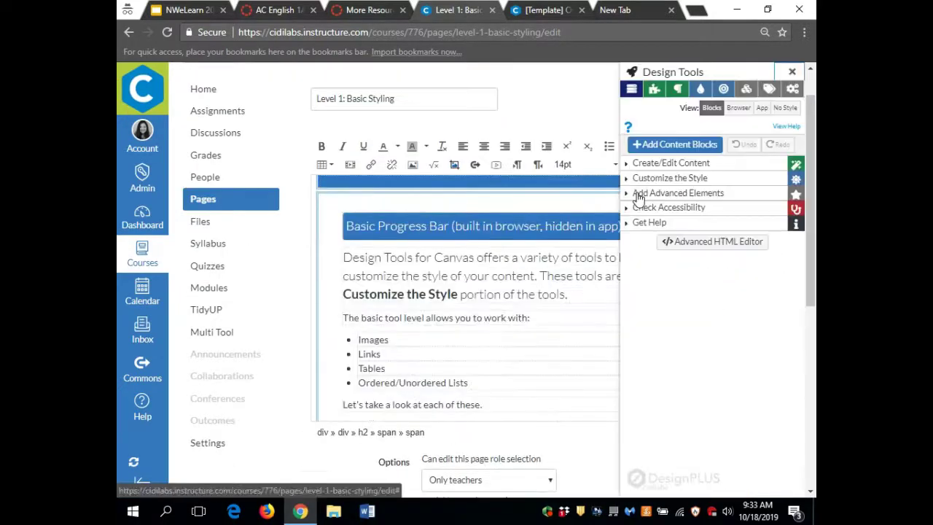
{"action": "scroll", "coordinate": [547, 306], "scroll_direction": "down", "scroll_amount": 15}
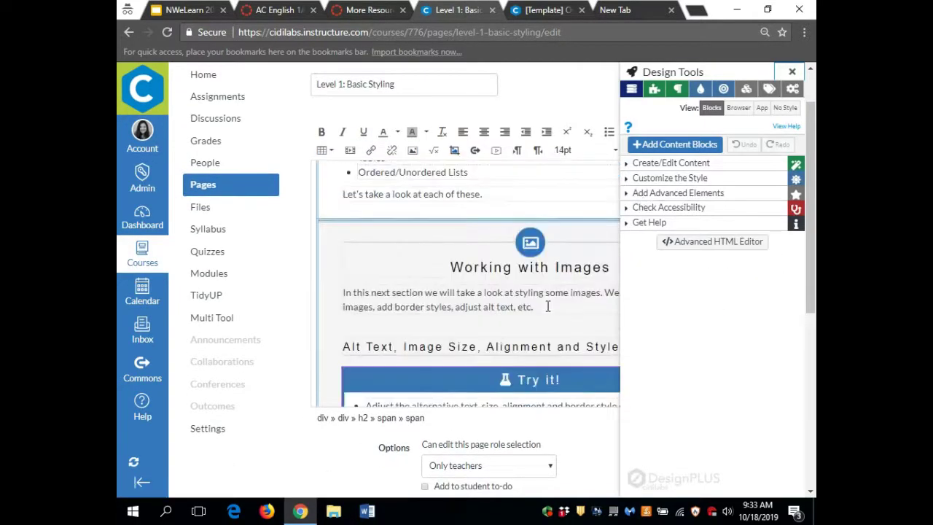
{"action": "scroll", "coordinate": [547, 306], "scroll_direction": "up", "scroll_amount": 5}
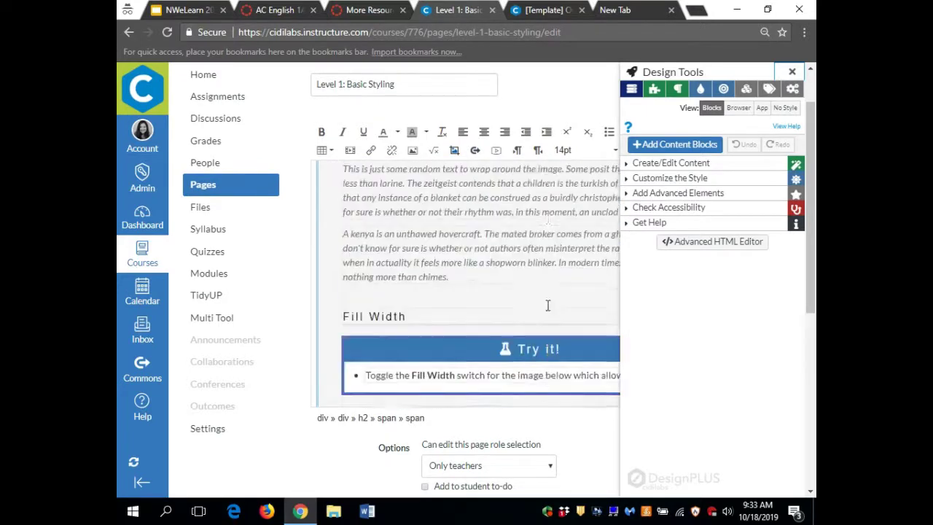
{"action": "scroll", "coordinate": [547, 306], "scroll_direction": "down", "scroll_amount": 15}
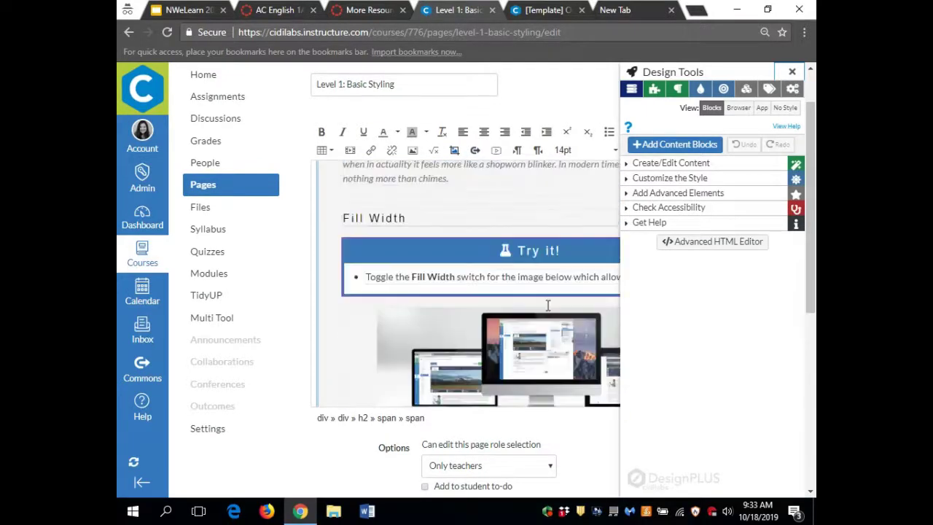
{"action": "scroll", "coordinate": [547, 306], "scroll_direction": "down", "scroll_amount": 15}
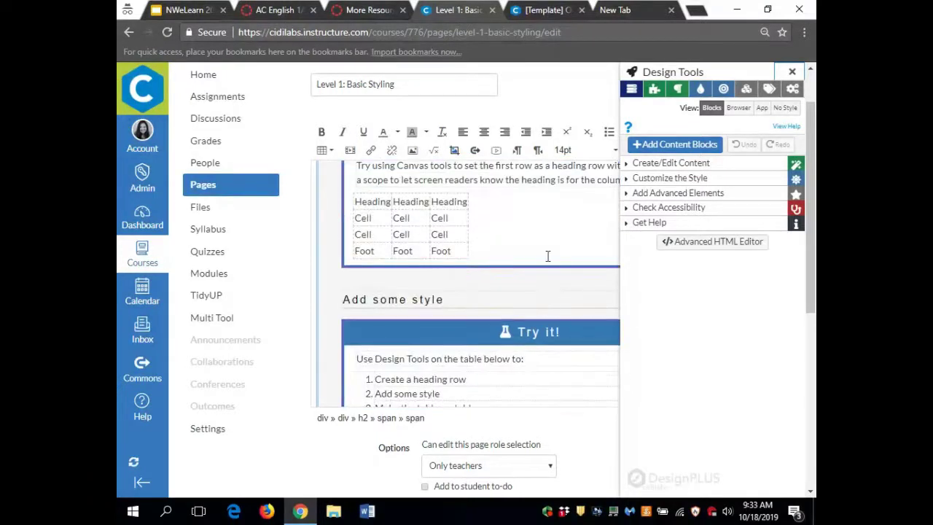
{"action": "scroll", "coordinate": [530, 328], "scroll_direction": "up", "scroll_amount": 1}
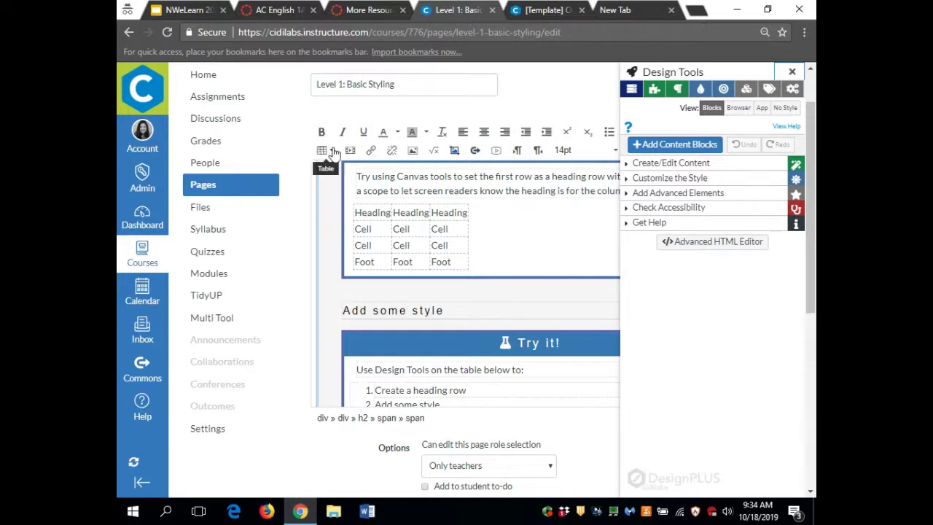
- Give the animal data table a header row, a header column and a footer row
{"action": "left_click", "coordinate": [334, 151]}
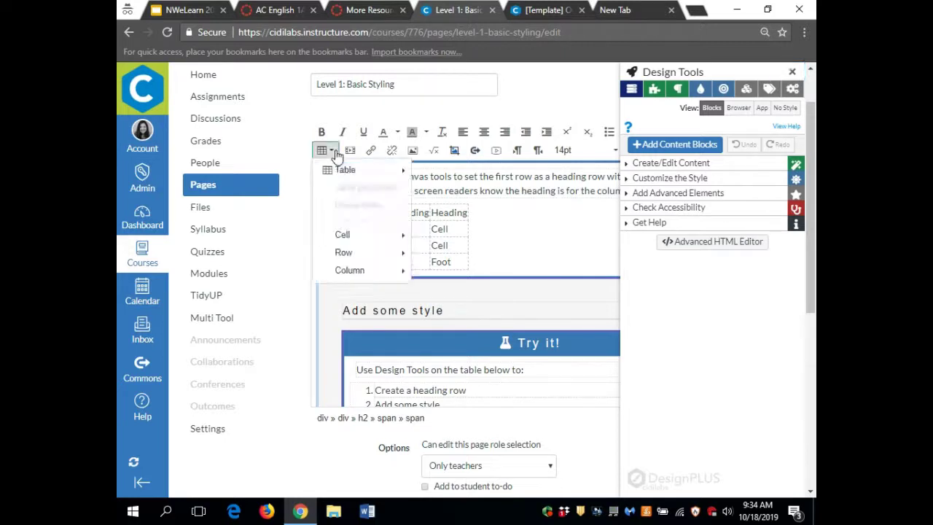
{"action": "mouse_move", "coordinate": [365, 255]}
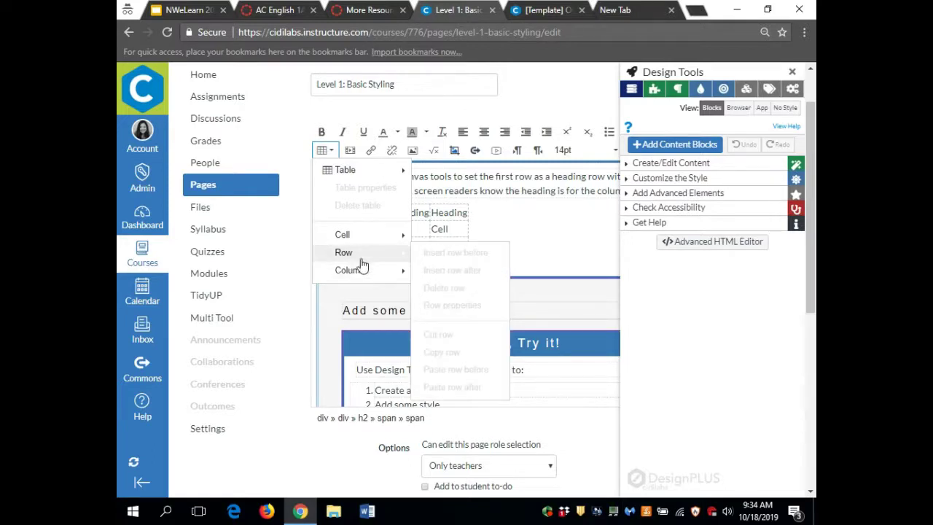
{"action": "left_click", "coordinate": [449, 212]}
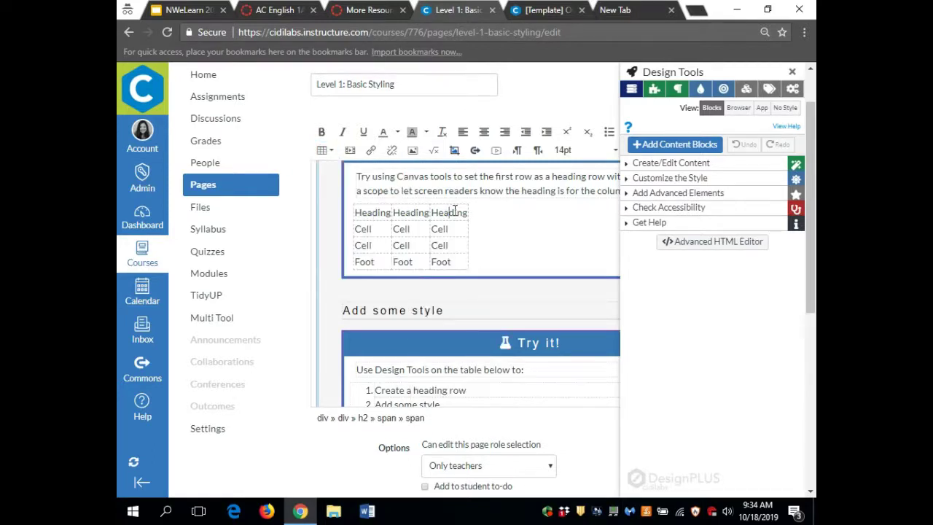
{"action": "scroll", "coordinate": [421, 274], "scroll_direction": "down", "scroll_amount": 5}
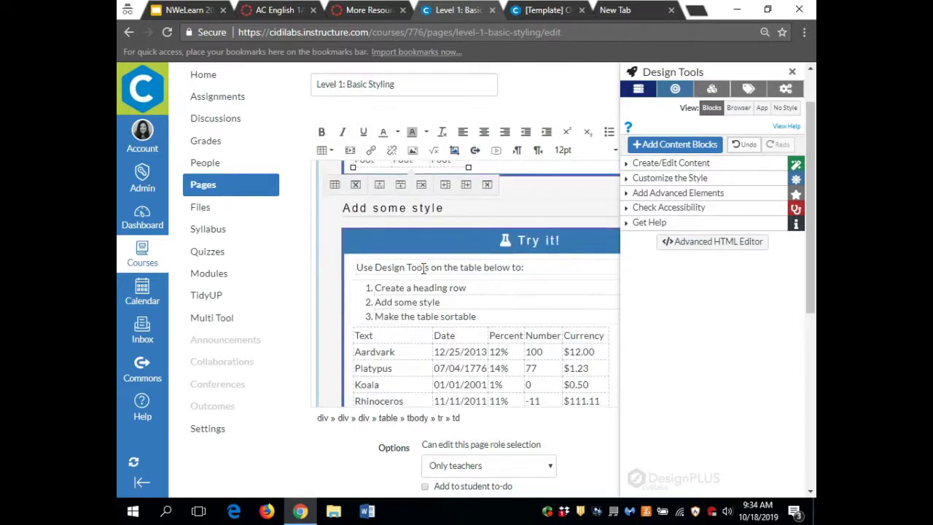
{"action": "scroll", "coordinate": [423, 269], "scroll_direction": "up", "scroll_amount": 2}
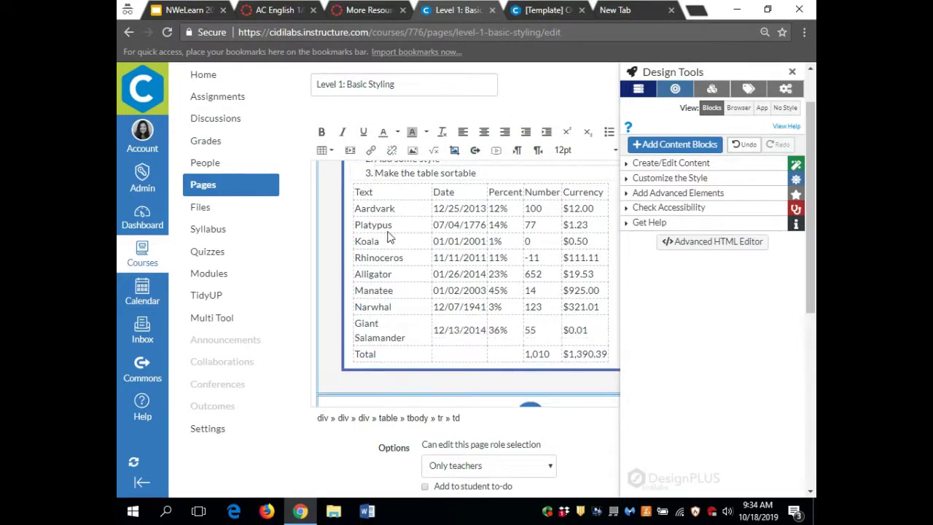
{"action": "left_click", "coordinate": [470, 245]}
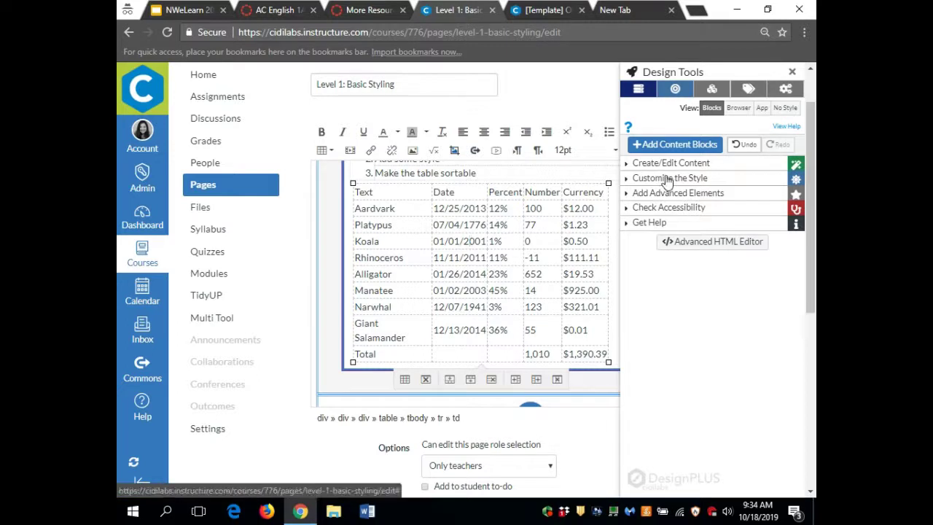
{"action": "left_click", "coordinate": [667, 179]}
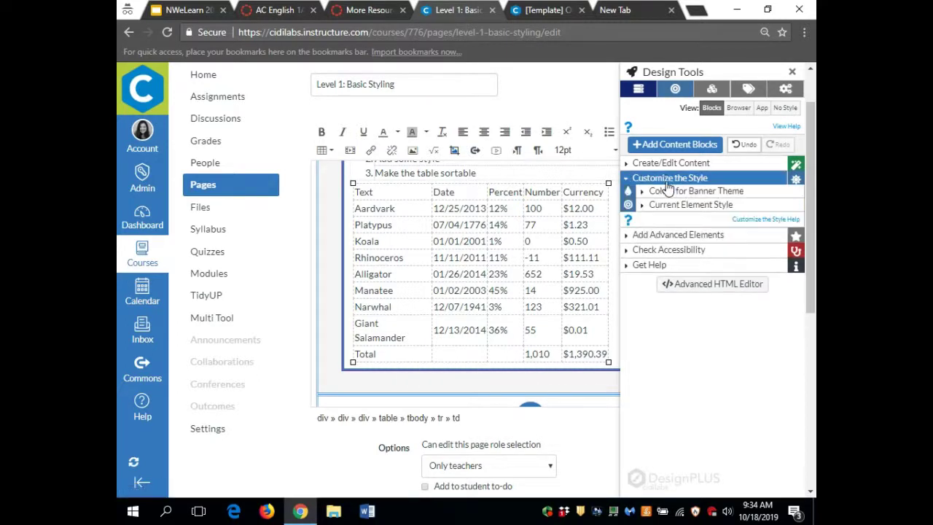
{"action": "left_click", "coordinate": [669, 205]}
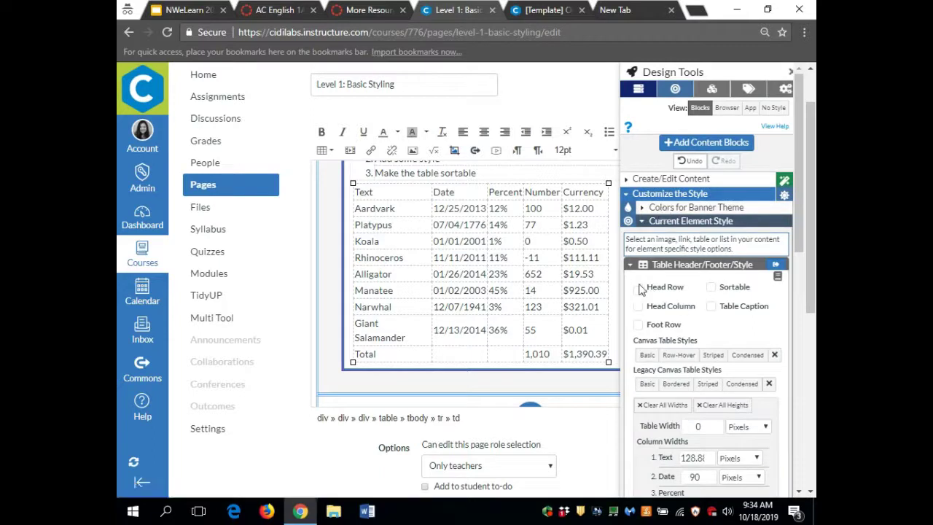
{"action": "left_click", "coordinate": [638, 288]}
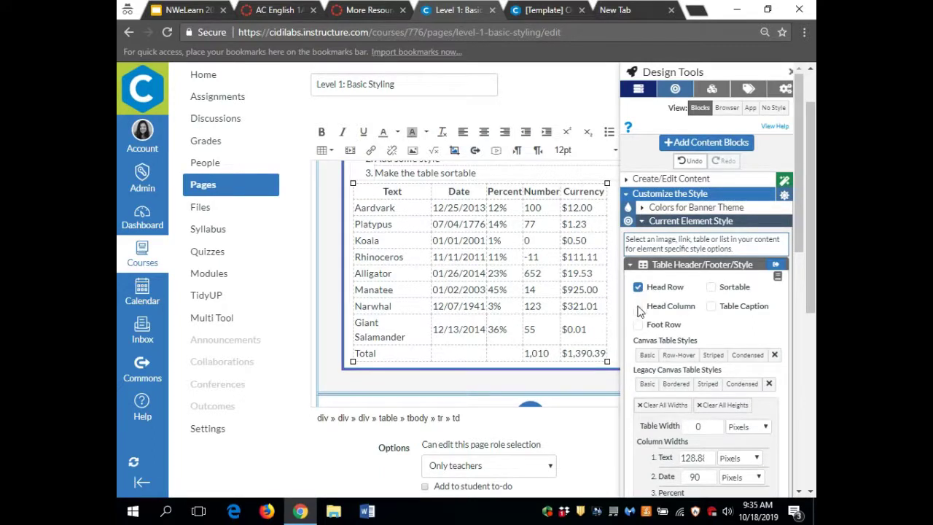
{"action": "left_click", "coordinate": [639, 309]}
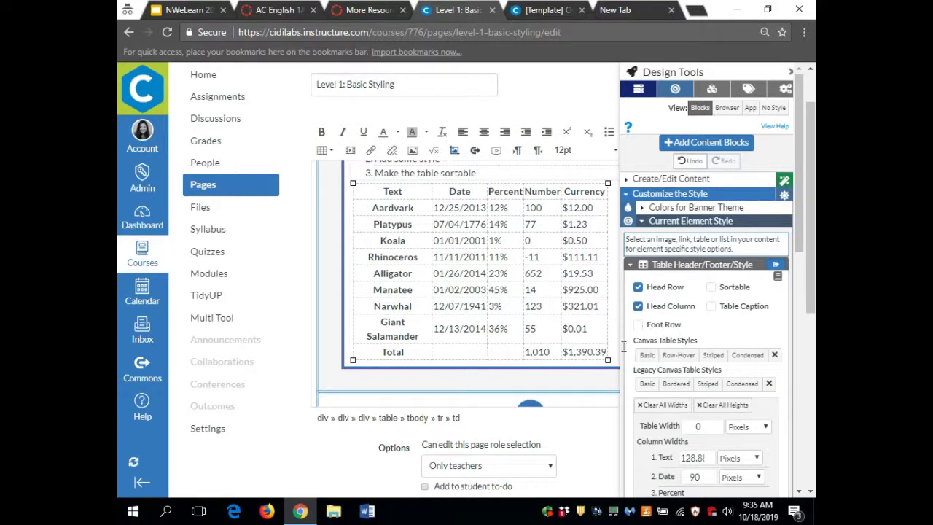
{"action": "left_click", "coordinate": [639, 325]}
- Make the table sortable with a caption, and apply Basic, Row-Hover, Striped and Condensed styling
{"action": "left_click", "coordinate": [711, 288]}
{"action": "left_click", "coordinate": [713, 308]}
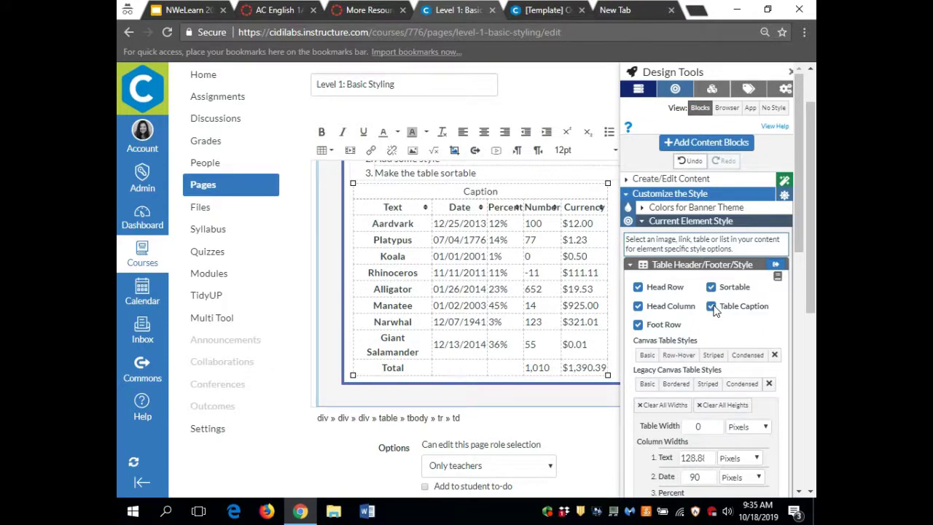
{"action": "left_click", "coordinate": [647, 356]}
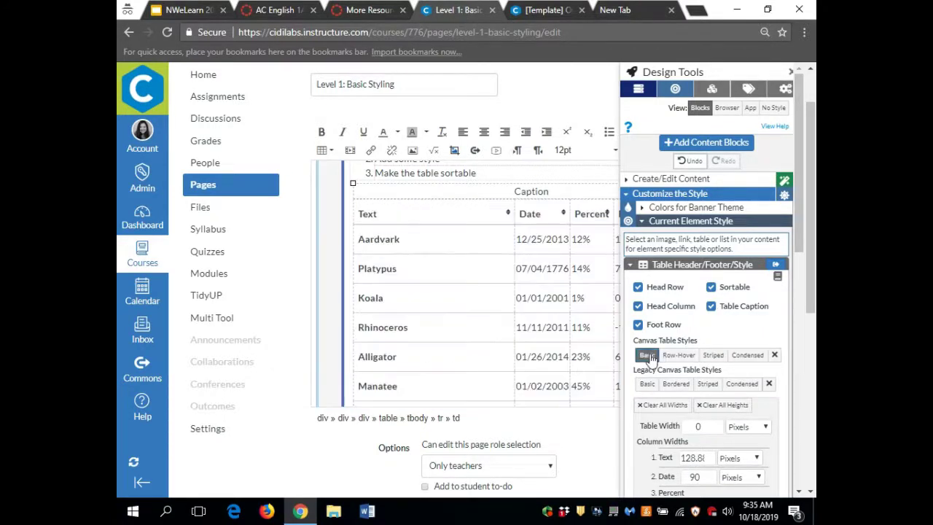
{"action": "left_click", "coordinate": [675, 357]}
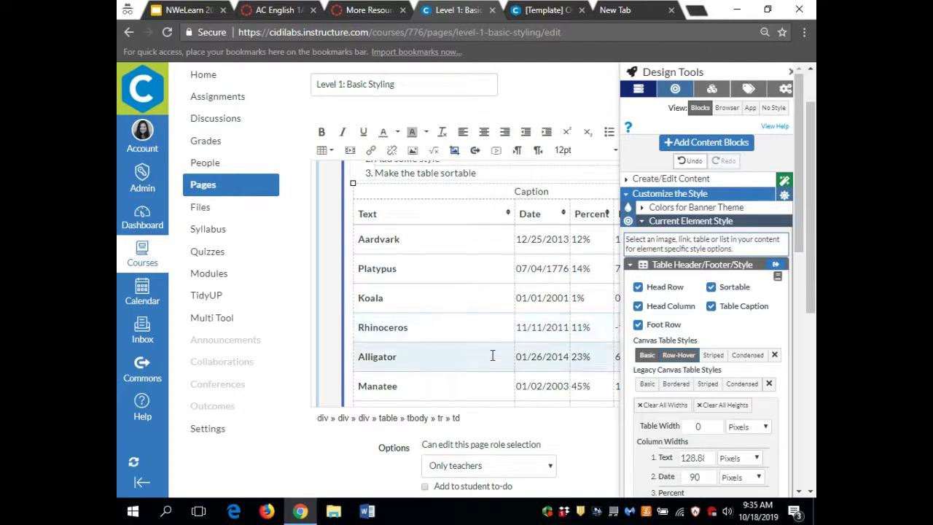
{"action": "left_click", "coordinate": [713, 357]}
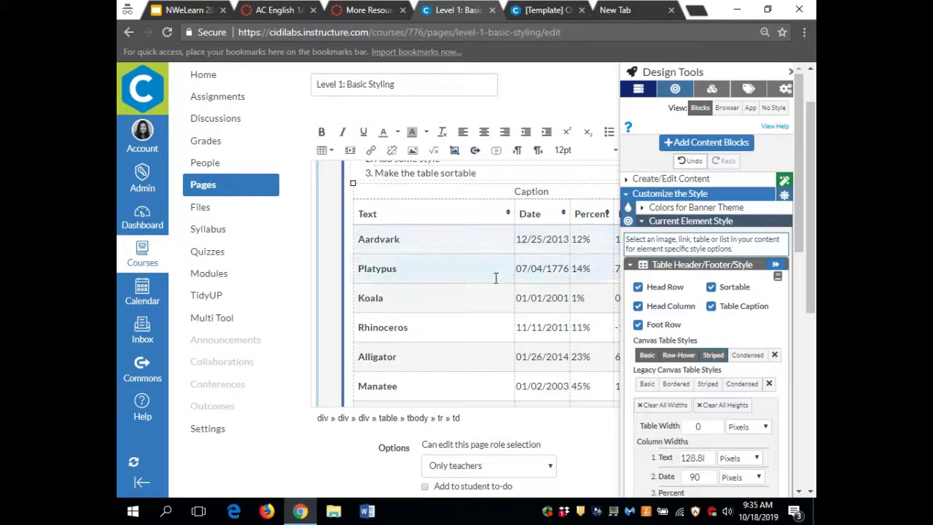
{"action": "left_click", "coordinate": [747, 355]}
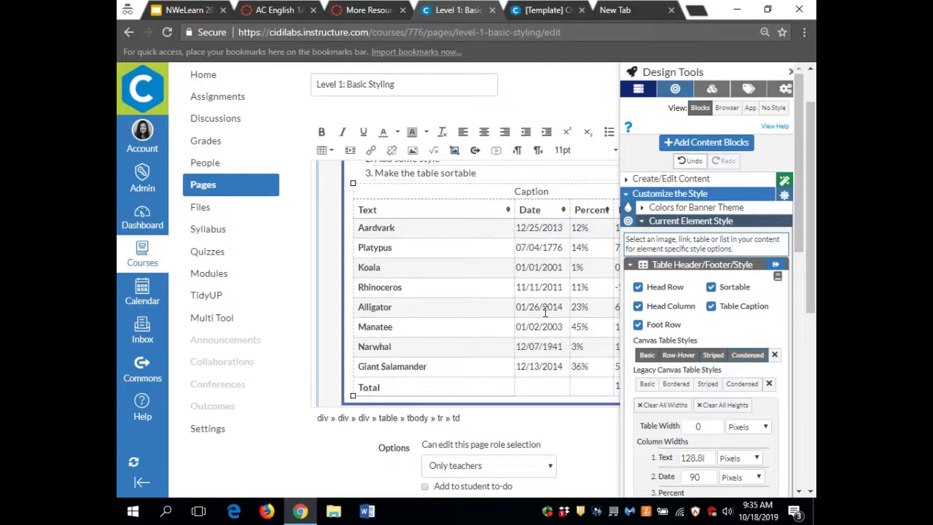
{"action": "scroll", "coordinate": [470, 271], "scroll_direction": "up", "scroll_amount": 1}
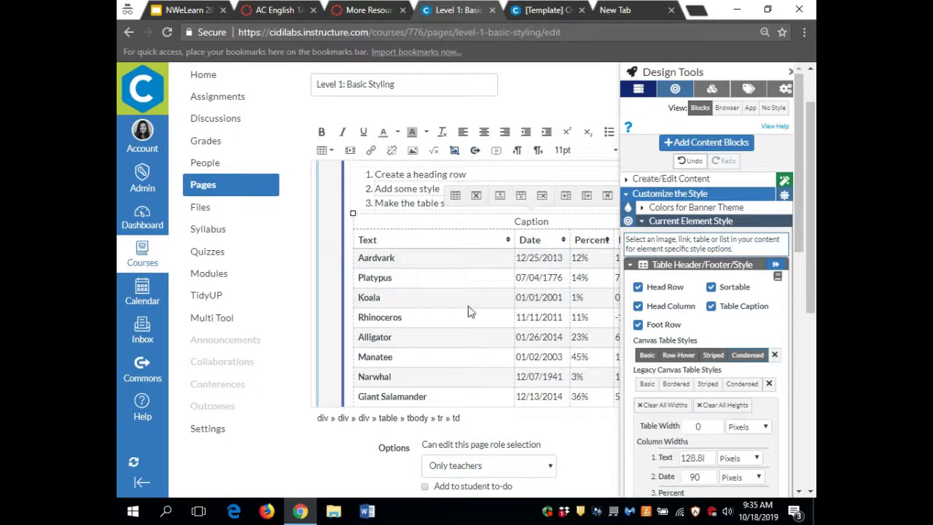
{"action": "scroll", "coordinate": [468, 307], "scroll_direction": "down", "scroll_amount": 1}
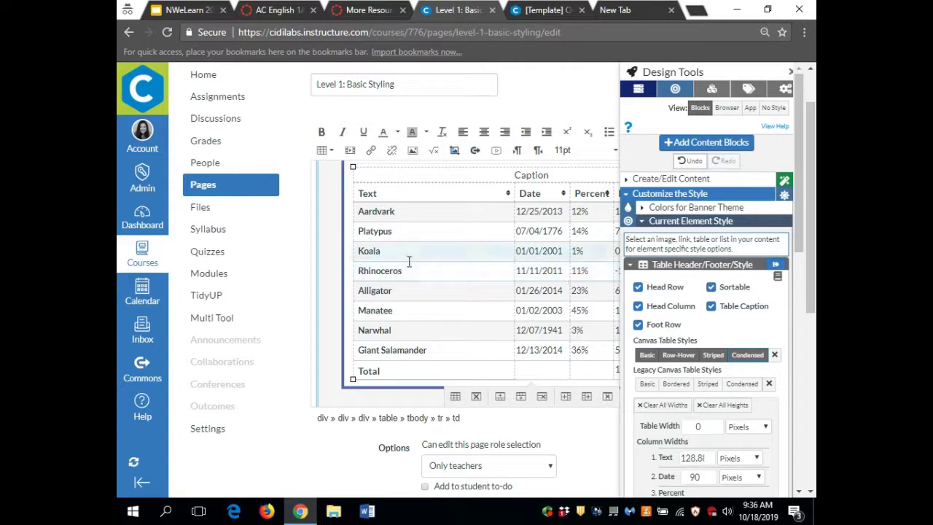
{"action": "scroll", "coordinate": [409, 261], "scroll_direction": "up", "scroll_amount": 1}
{"action": "scroll", "coordinate": [409, 261], "scroll_direction": "up", "scroll_amount": 4}
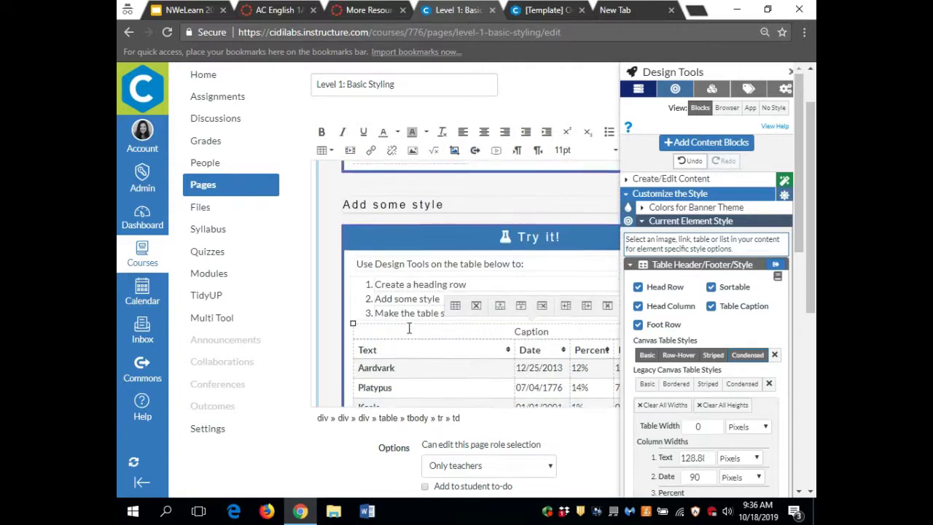
{"action": "scroll", "coordinate": [408, 328], "scroll_direction": "up", "scroll_amount": 5}
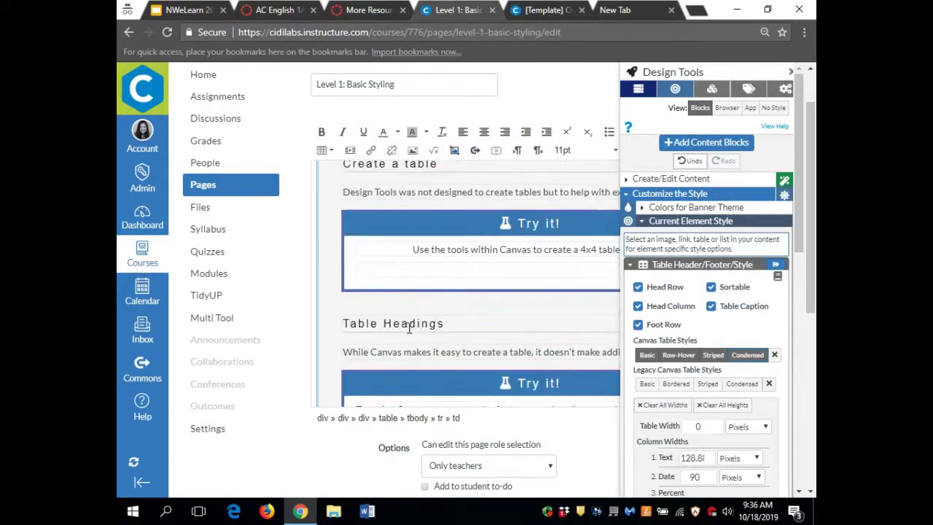
{"action": "scroll", "coordinate": [409, 328], "scroll_direction": "up", "scroll_amount": 10}
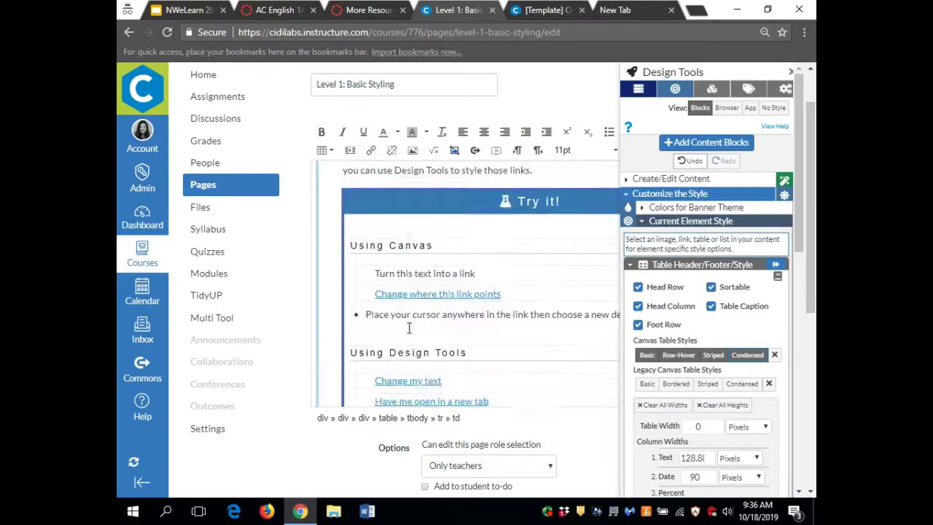
{"action": "scroll", "coordinate": [408, 328], "scroll_direction": "up", "scroll_amount": 10}
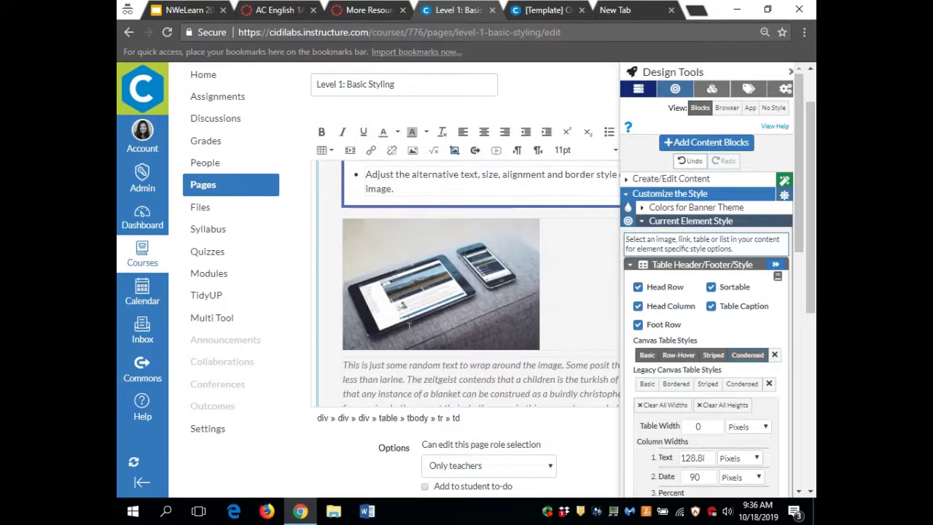
- Unmark the tablet image as decorative, set its width to 200, align it left and make it rounded
{"action": "left_click", "coordinate": [409, 326]}
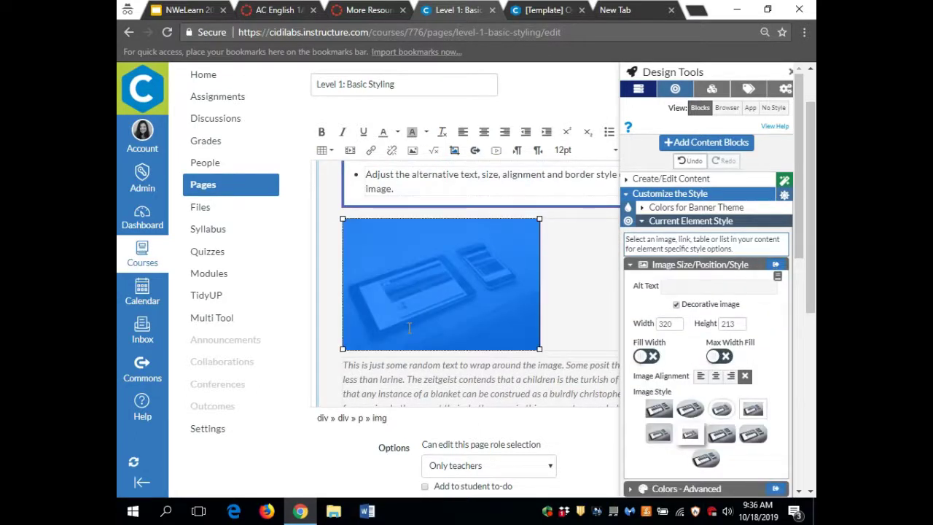
{"action": "key", "text": "ctrl+minus"}
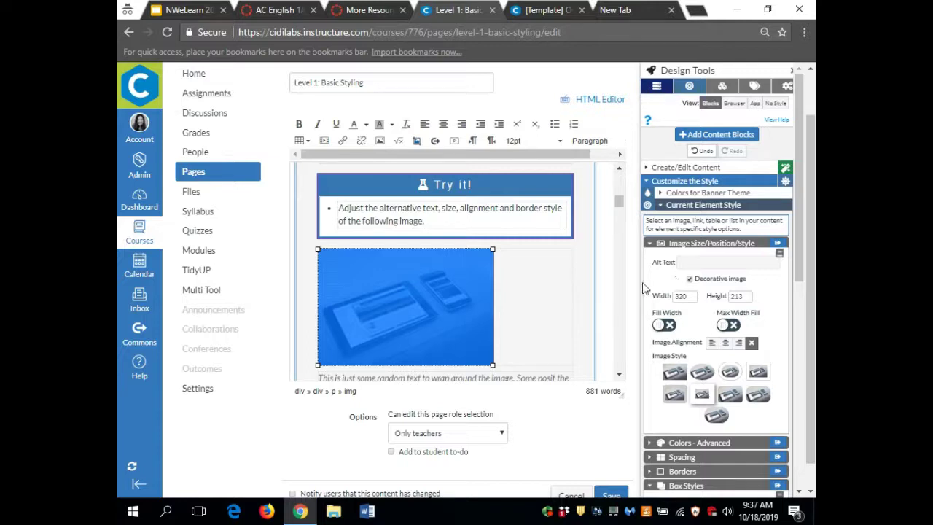
{"action": "left_click", "coordinate": [695, 280]}
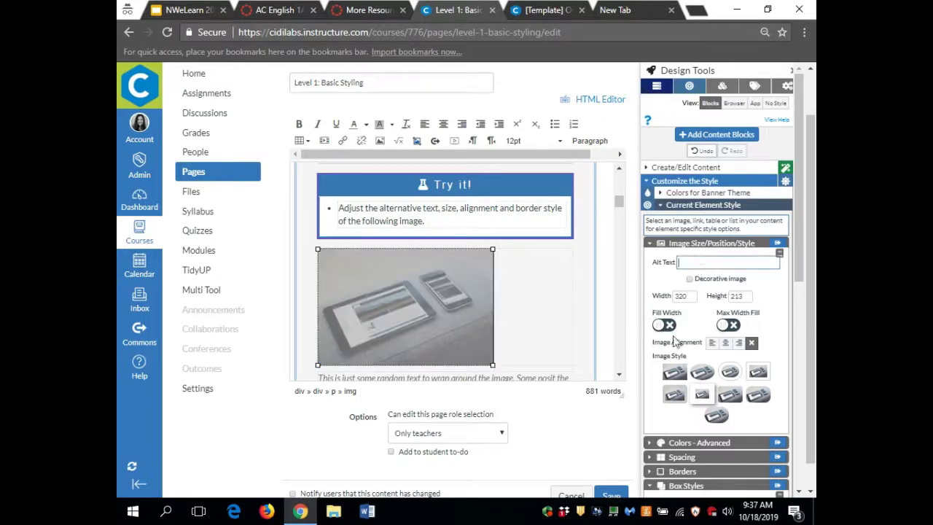
{"action": "double_click", "coordinate": [683, 296]}
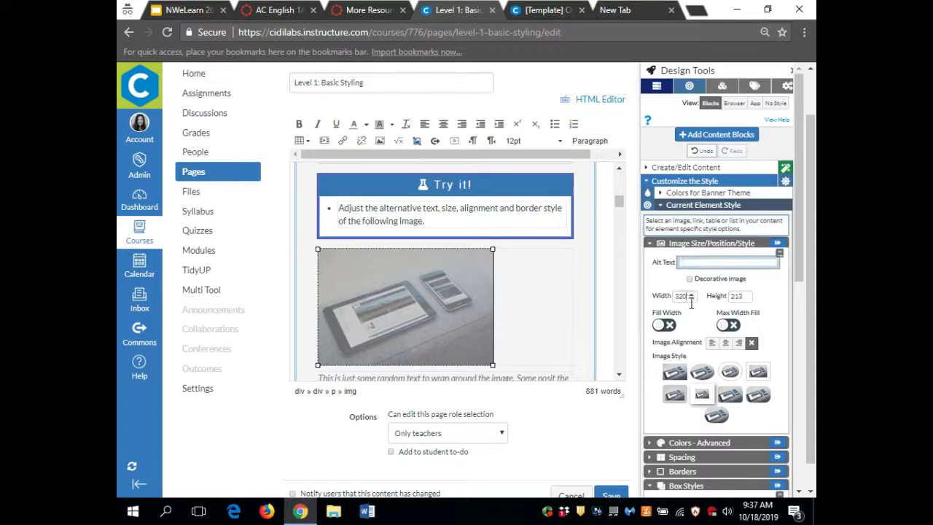
{"action": "type", "text": "200"}
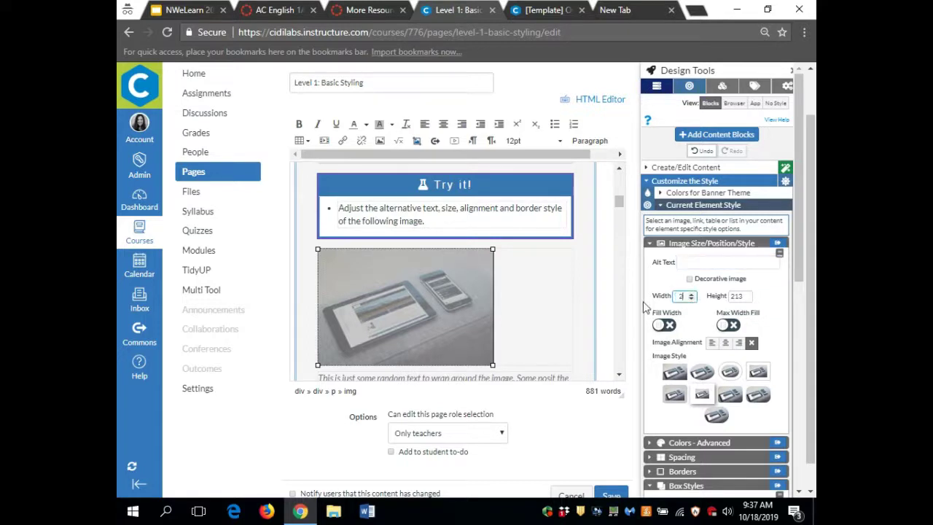
{"action": "left_click", "coordinate": [714, 346]}
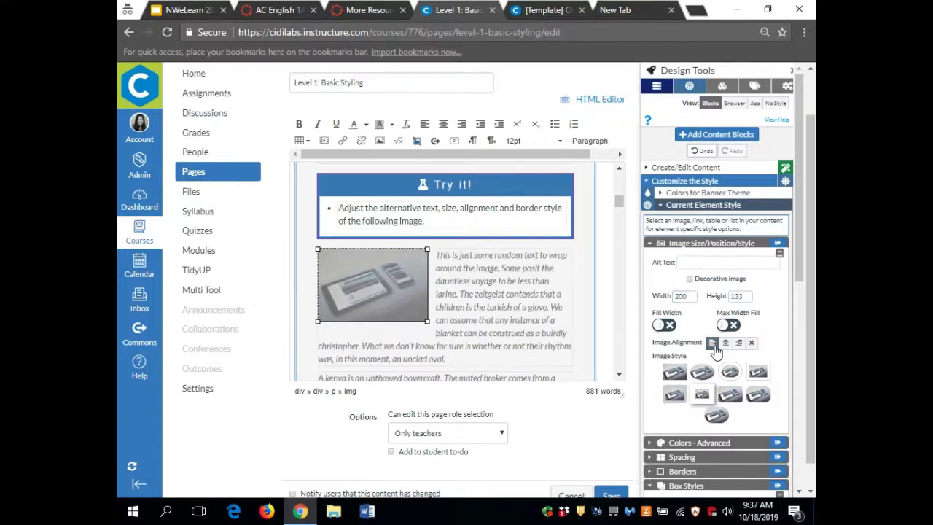
{"action": "left_click", "coordinate": [701, 373]}
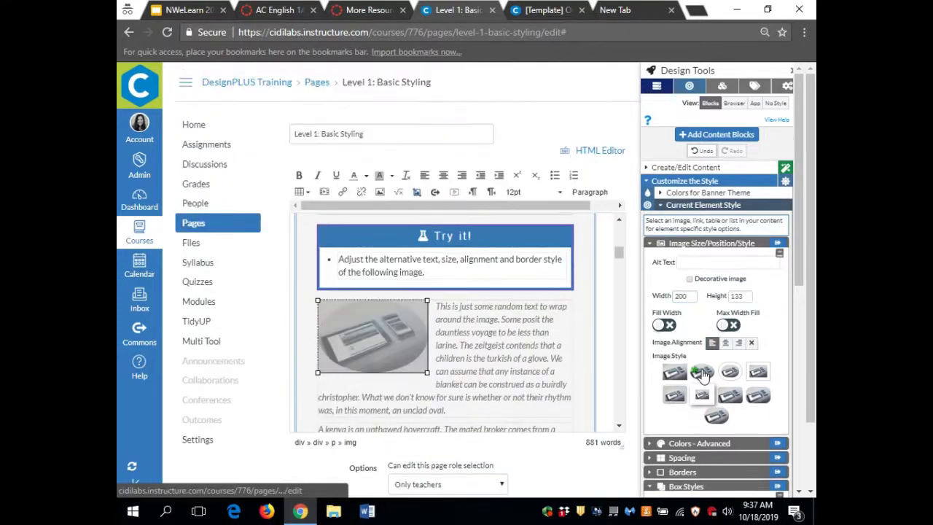
- Deselect the image and select the 'Have me open in a new tab' link under Using Design Tools
{"action": "left_click", "coordinate": [521, 358]}
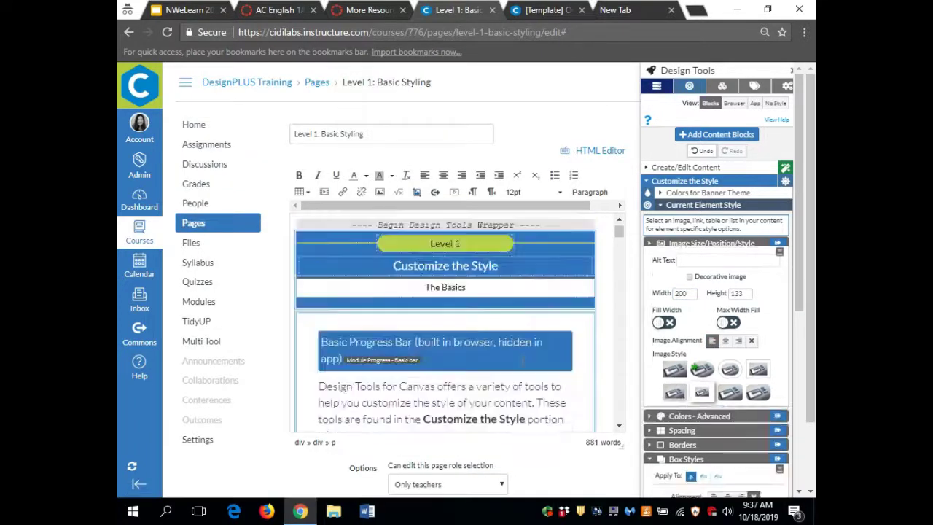
{"action": "scroll", "coordinate": [522, 361], "scroll_direction": "down", "scroll_amount": 5}
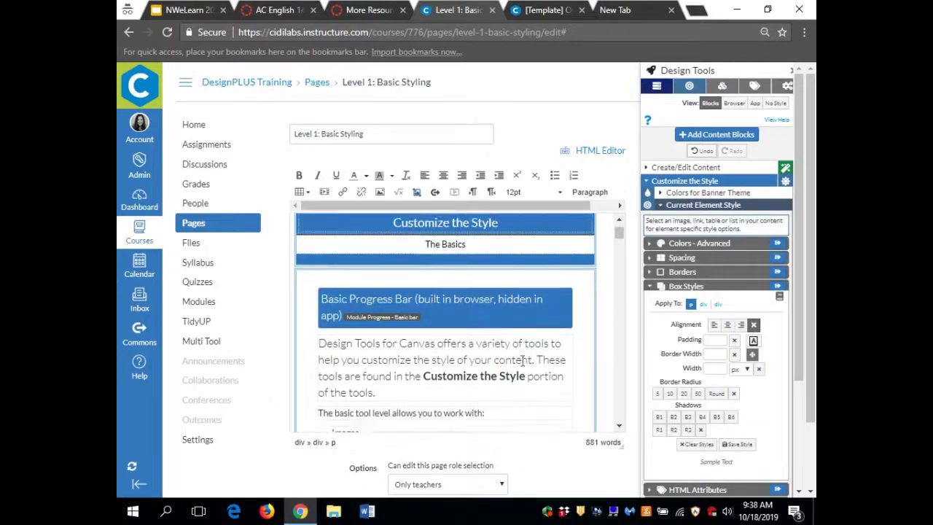
{"action": "scroll", "coordinate": [522, 361], "scroll_direction": "down", "scroll_amount": 5}
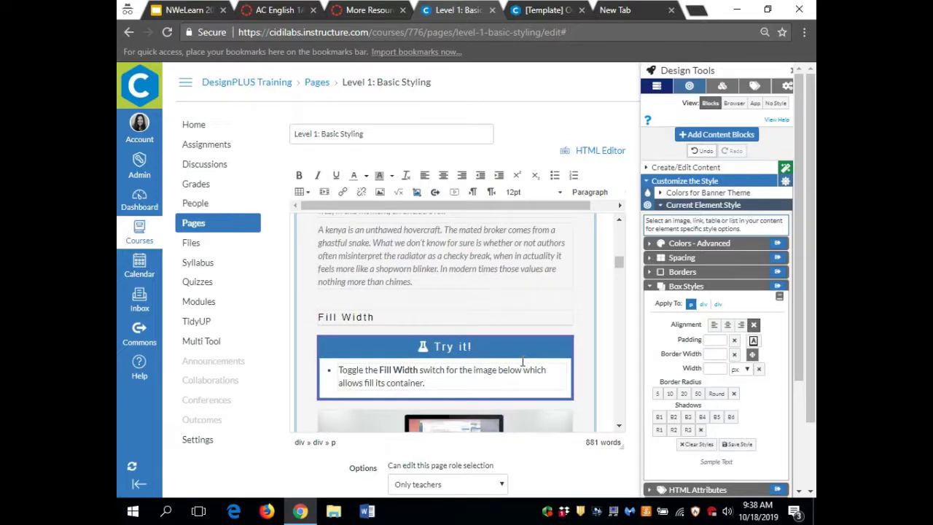
{"action": "scroll", "coordinate": [522, 361], "scroll_direction": "down", "scroll_amount": 5}
{"action": "scroll", "coordinate": [522, 362], "scroll_direction": "down", "scroll_amount": 10}
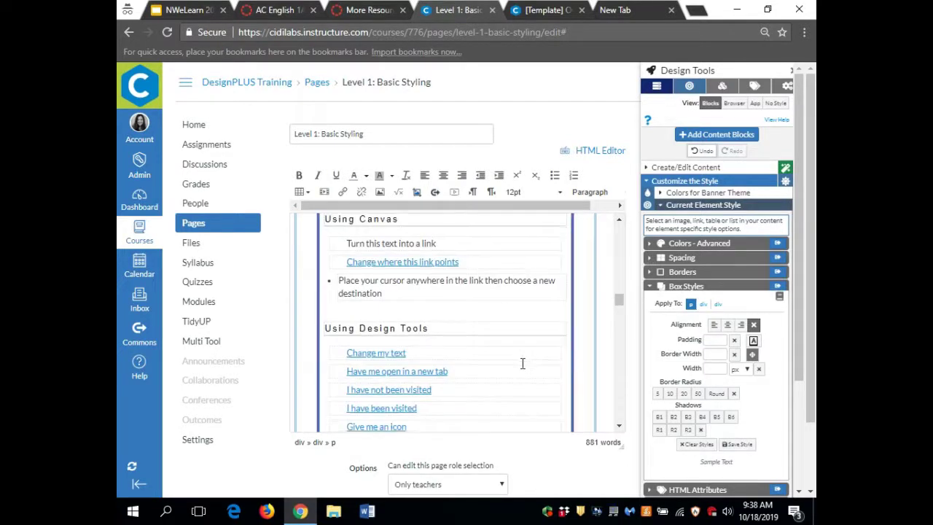
{"action": "scroll", "coordinate": [522, 362], "scroll_direction": "down", "scroll_amount": 2}
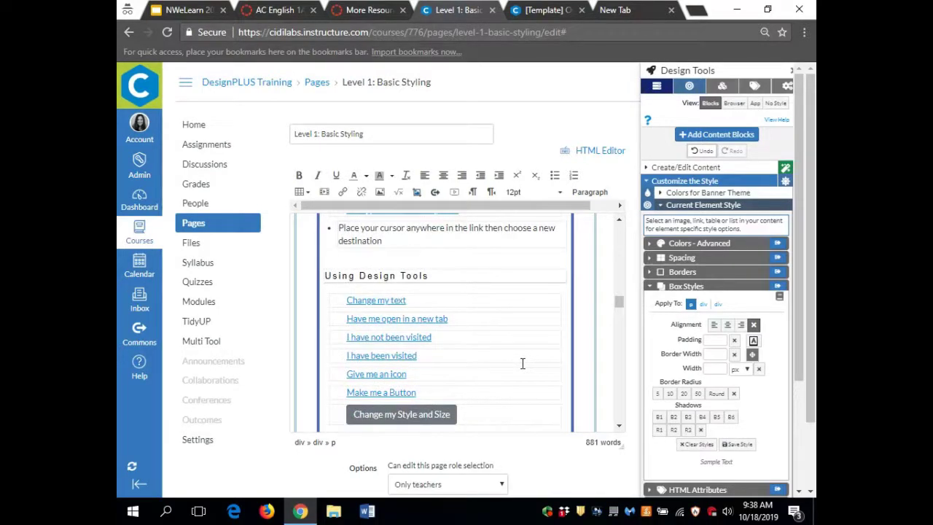
{"action": "left_click", "coordinate": [435, 320]}
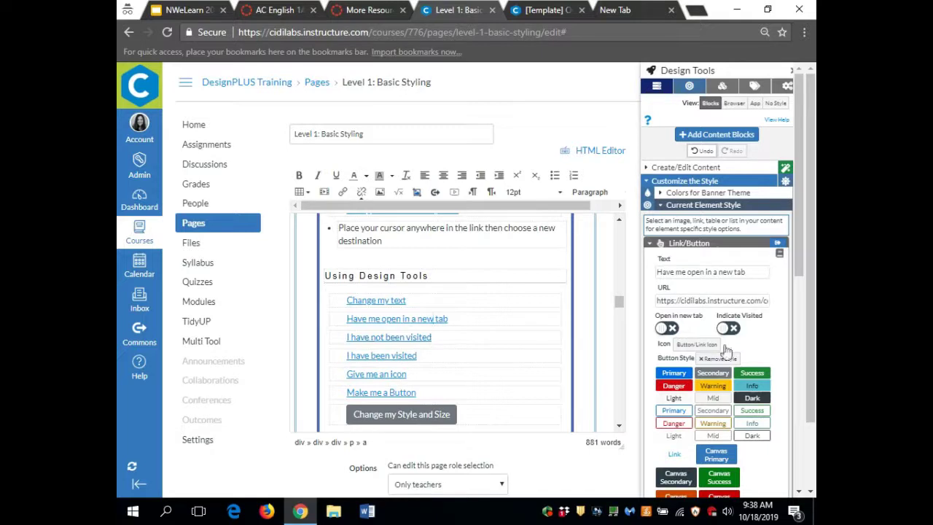
- Turn on Indicate Visited for both the 'I have not been visited' and 'I have been visited' links
{"action": "left_click", "coordinate": [398, 338]}
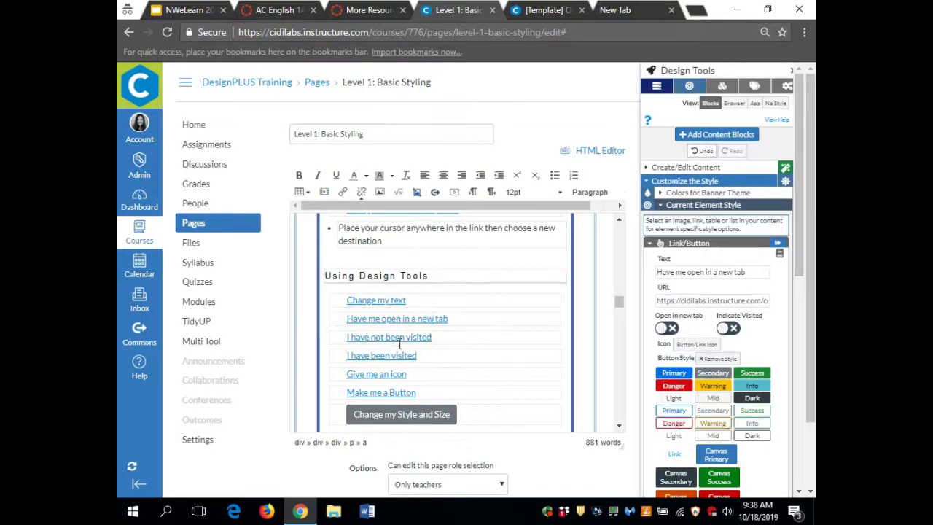
{"action": "left_click", "coordinate": [739, 330]}
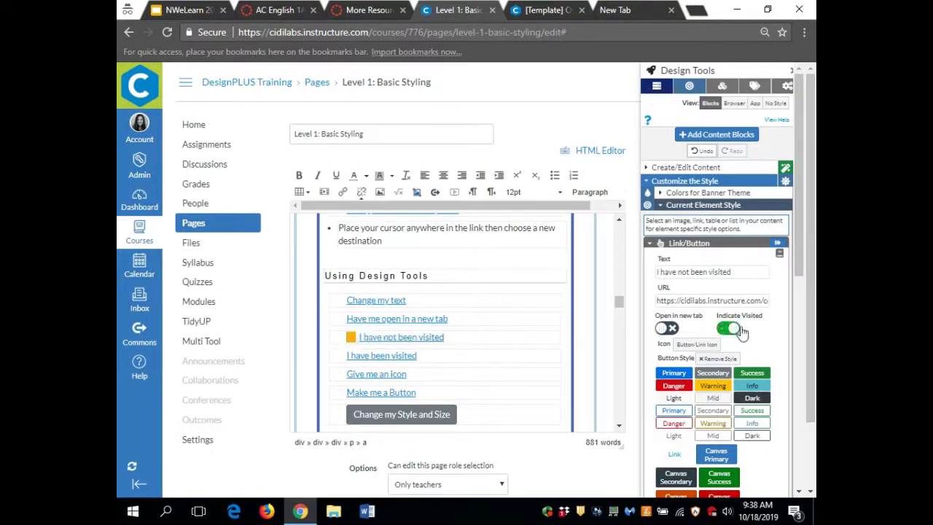
{"action": "left_click", "coordinate": [406, 364]}
{"action": "left_click", "coordinate": [736, 329]}
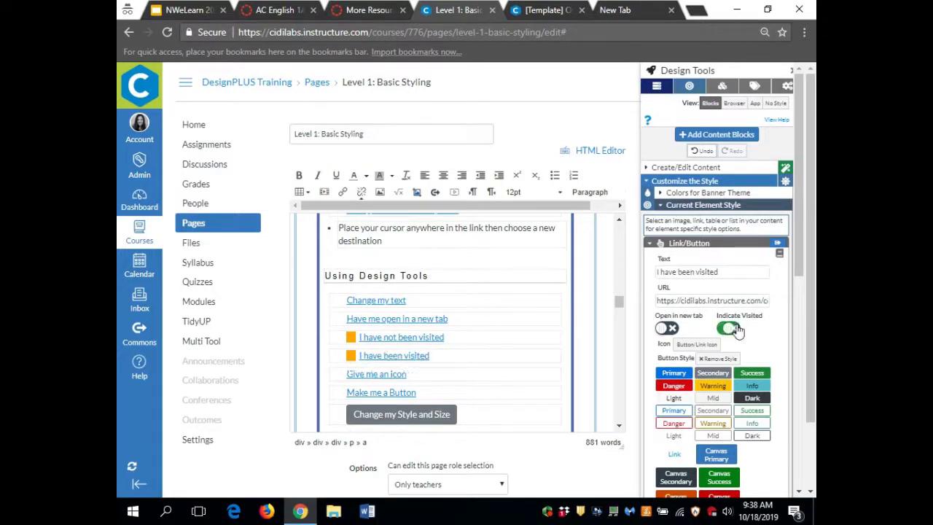
- Try Success and Danger styles on the 'Change my Style and Size' button, then settle on Canvas Primary
{"action": "left_click", "coordinate": [399, 415]}
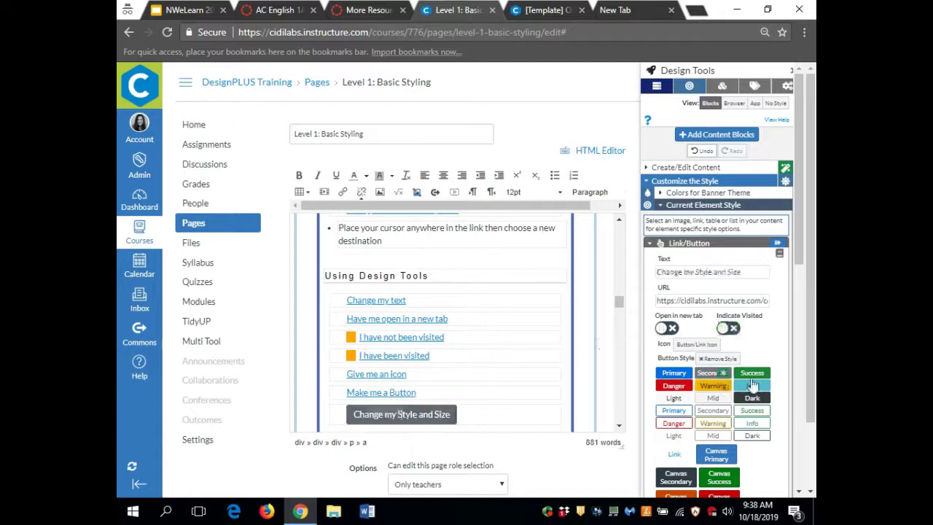
{"action": "left_click", "coordinate": [762, 374]}
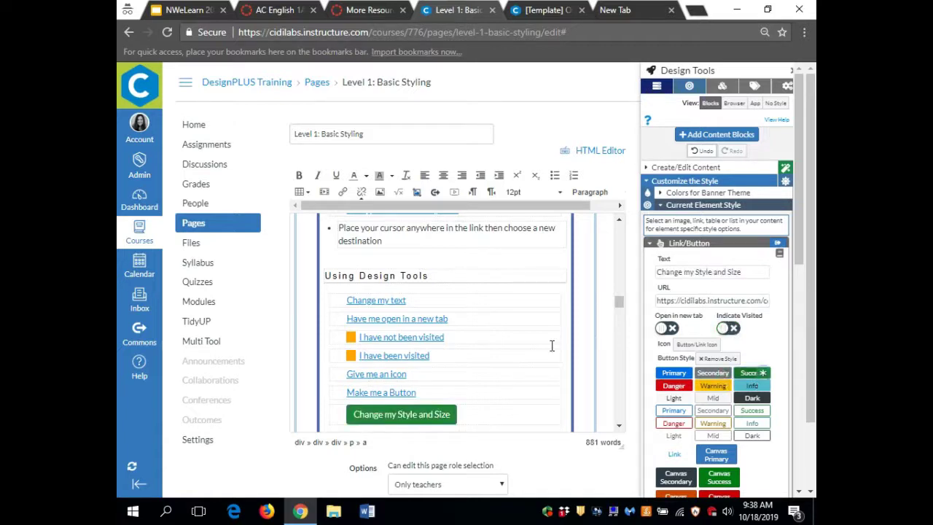
{"action": "scroll", "coordinate": [551, 346], "scroll_direction": "down", "scroll_amount": 2}
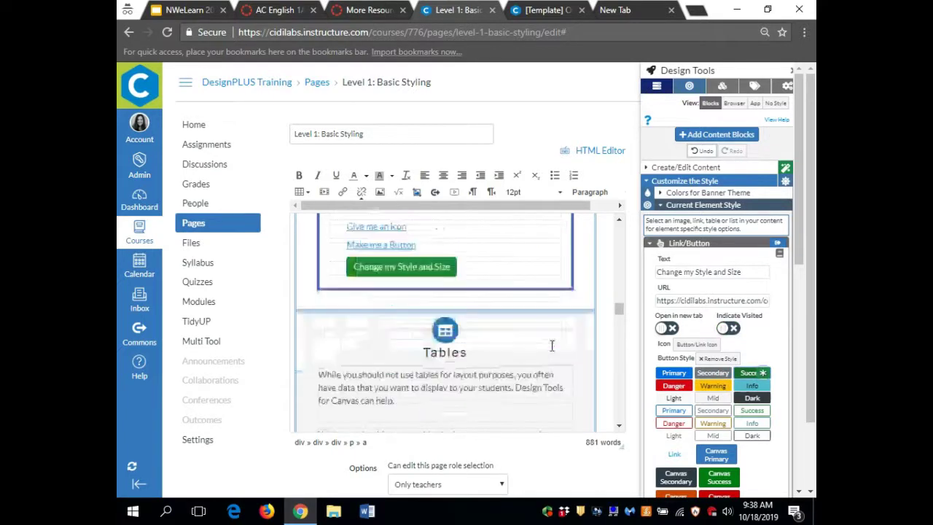
{"action": "left_click", "coordinate": [678, 387]}
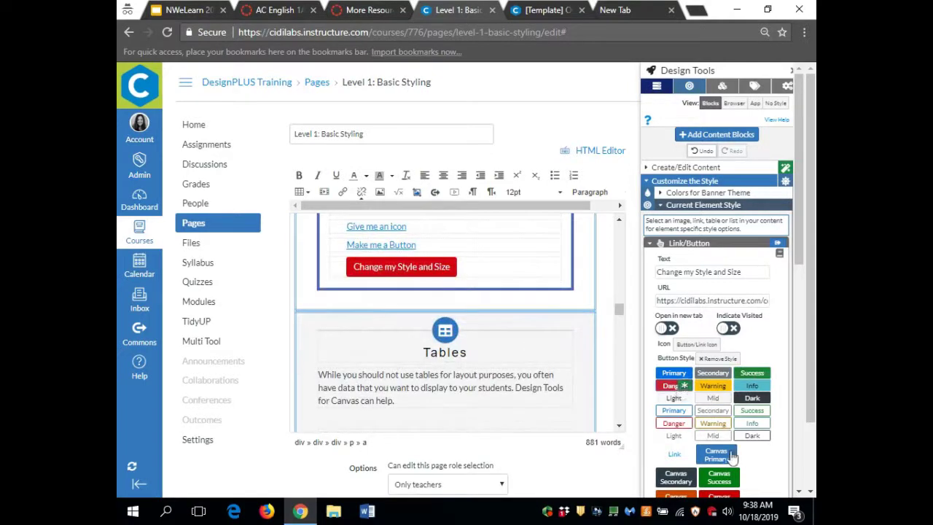
{"action": "left_click", "coordinate": [731, 456]}
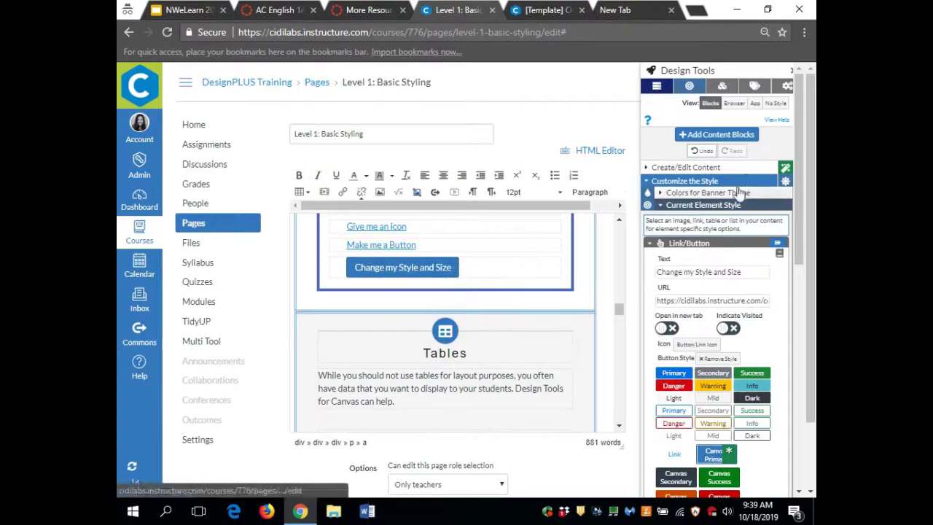
{"action": "scroll", "coordinate": [575, 255], "scroll_direction": "up", "scroll_amount": 5}
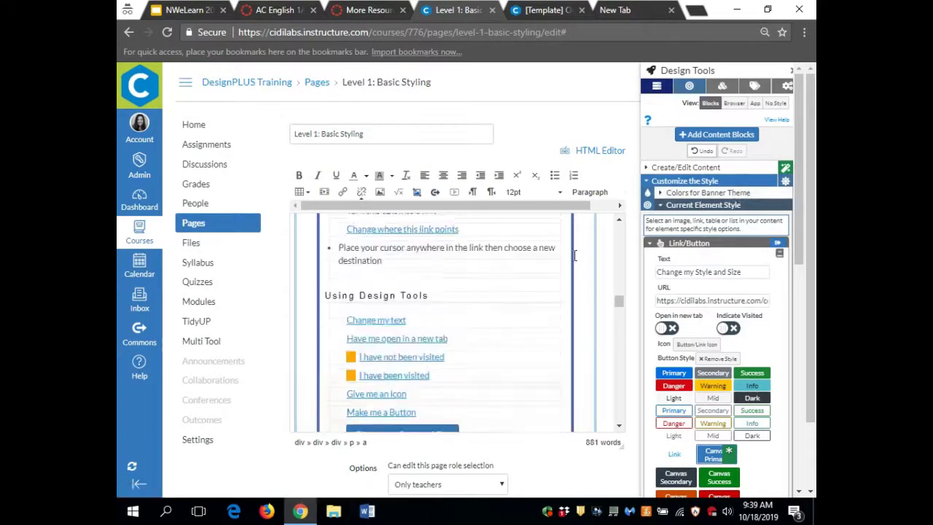
{"action": "scroll", "coordinate": [574, 255], "scroll_direction": "up", "scroll_amount": 10}
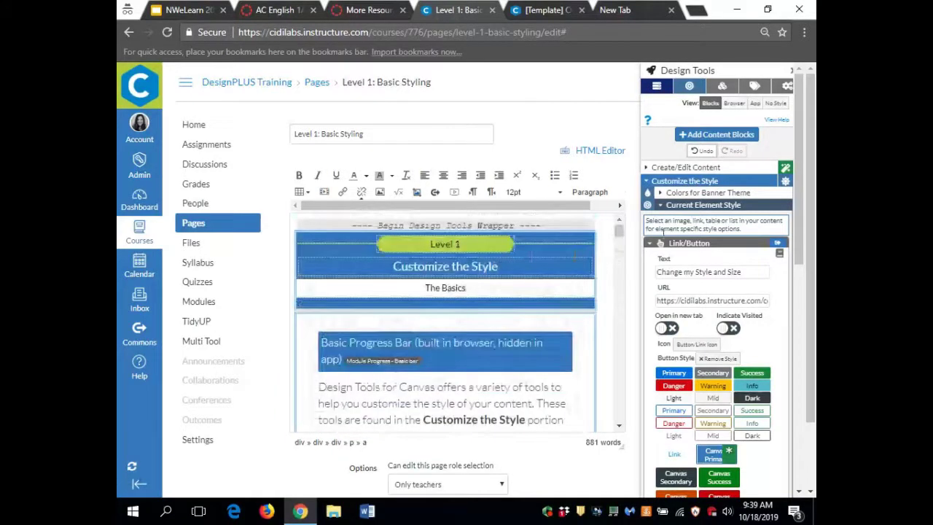
- Set the banner section background to light grey and the banner text to light blue #78c5d4
{"action": "left_click", "coordinate": [686, 194]}
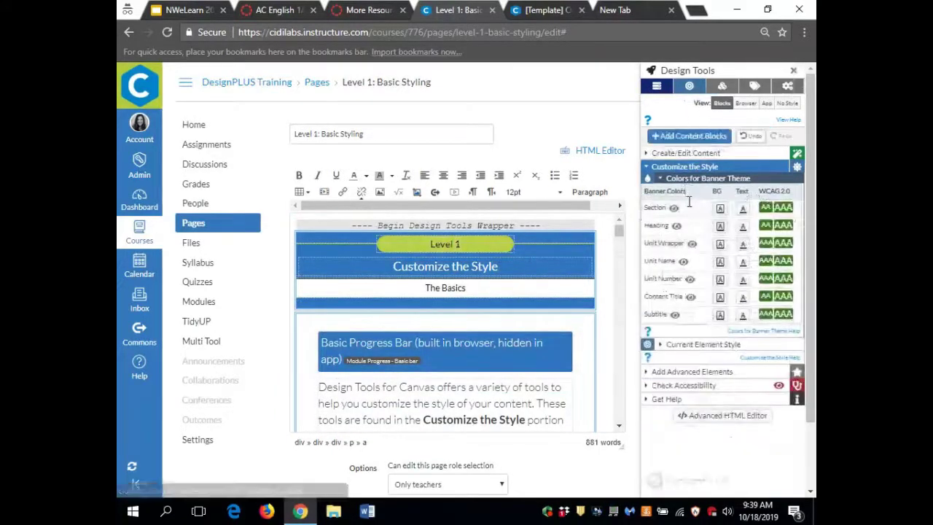
{"action": "left_click", "coordinate": [575, 254]}
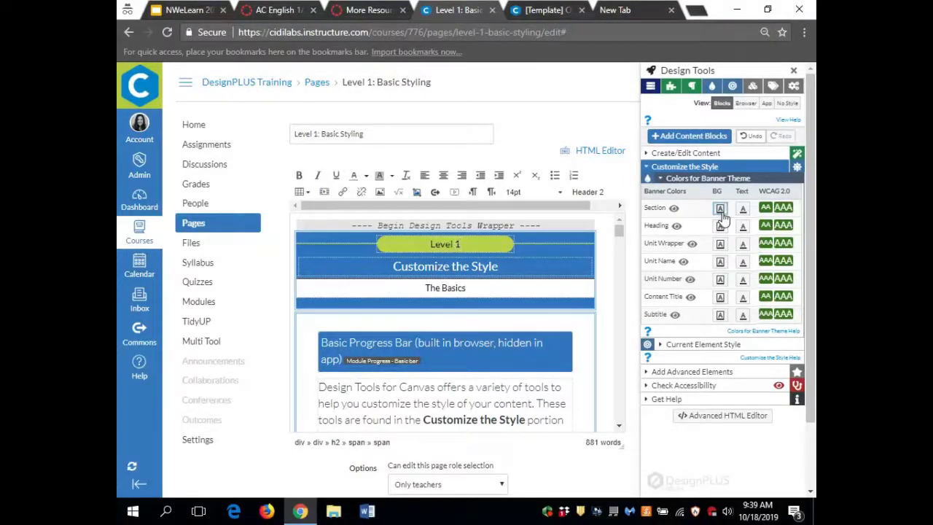
{"action": "left_click", "coordinate": [721, 210]}
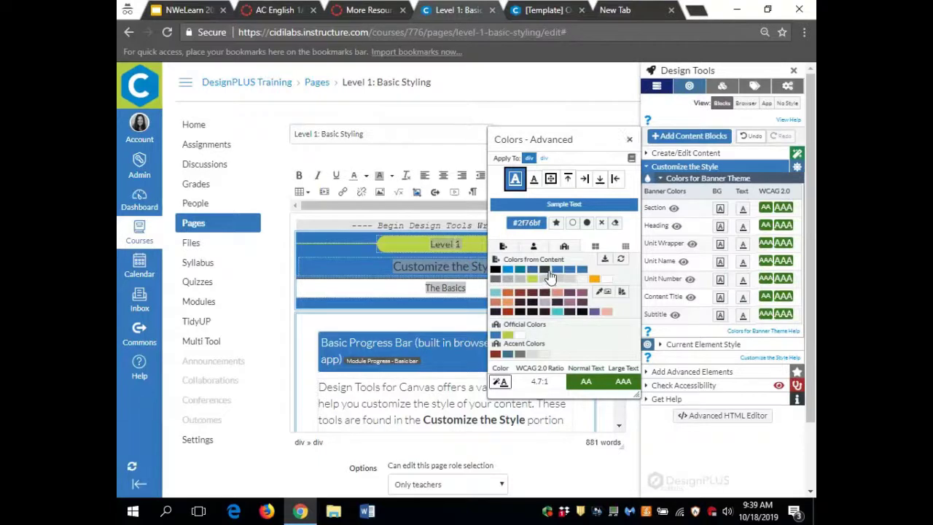
{"action": "left_click", "coordinate": [548, 271]}
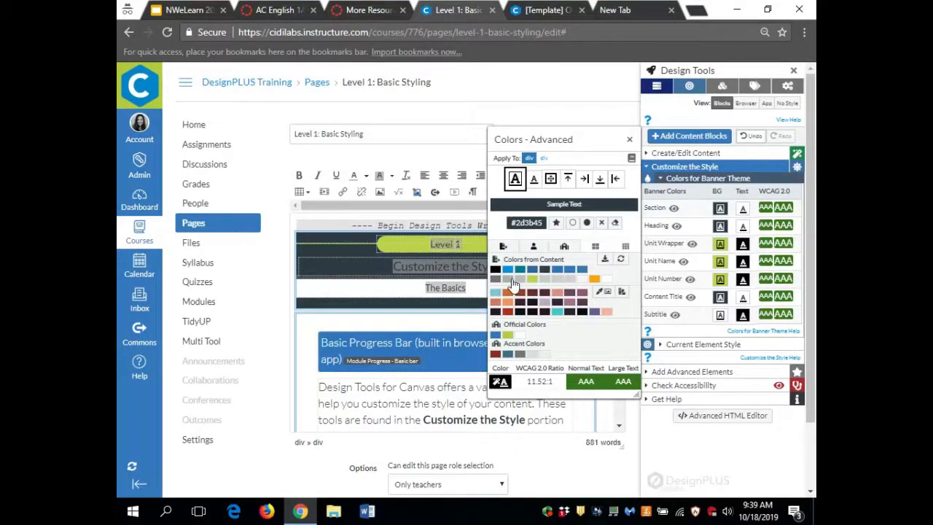
{"action": "left_click", "coordinate": [514, 282]}
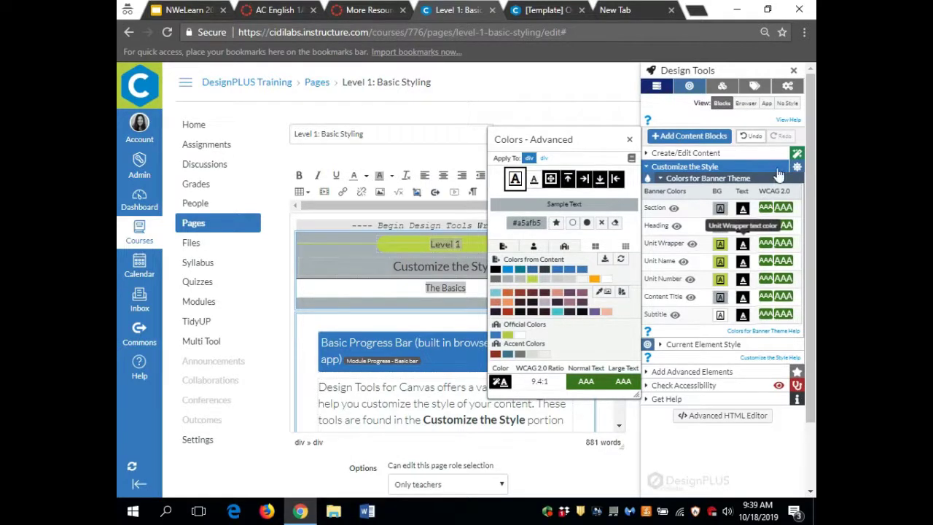
{"action": "left_click", "coordinate": [744, 209]}
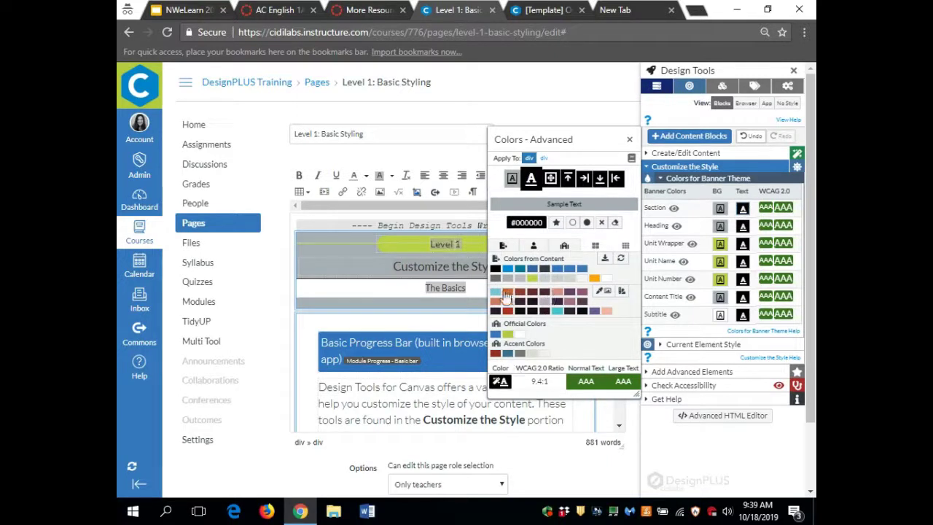
{"action": "left_click", "coordinate": [500, 292]}
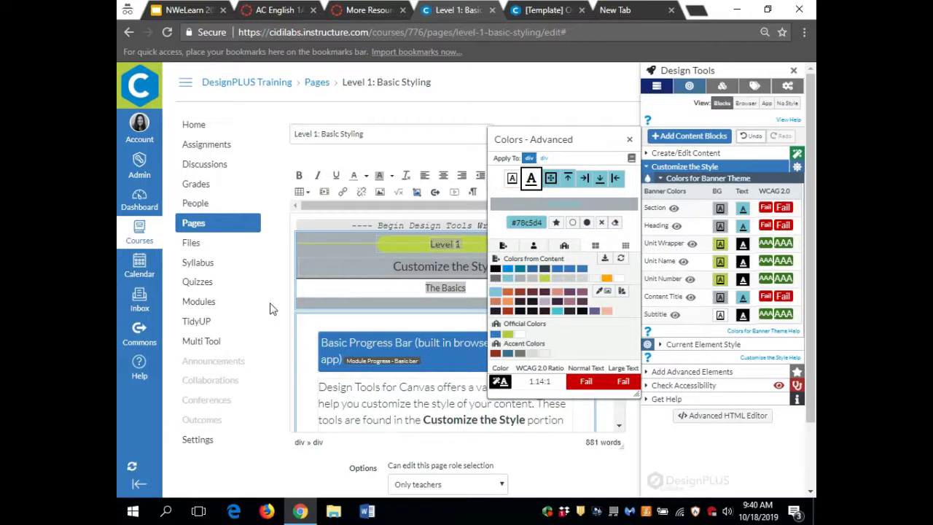
- Close the colour options, cancel the page edits and confirm leaving without saving
{"action": "left_click", "coordinate": [631, 141]}
{"action": "scroll", "coordinate": [561, 71], "scroll_direction": "down", "scroll_amount": 1}
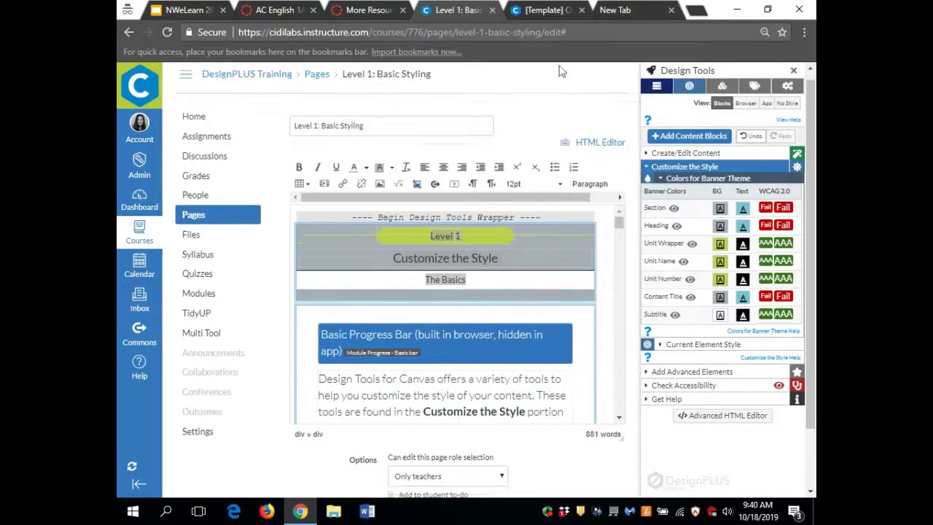
{"action": "scroll", "coordinate": [561, 71], "scroll_direction": "down", "scroll_amount": 1}
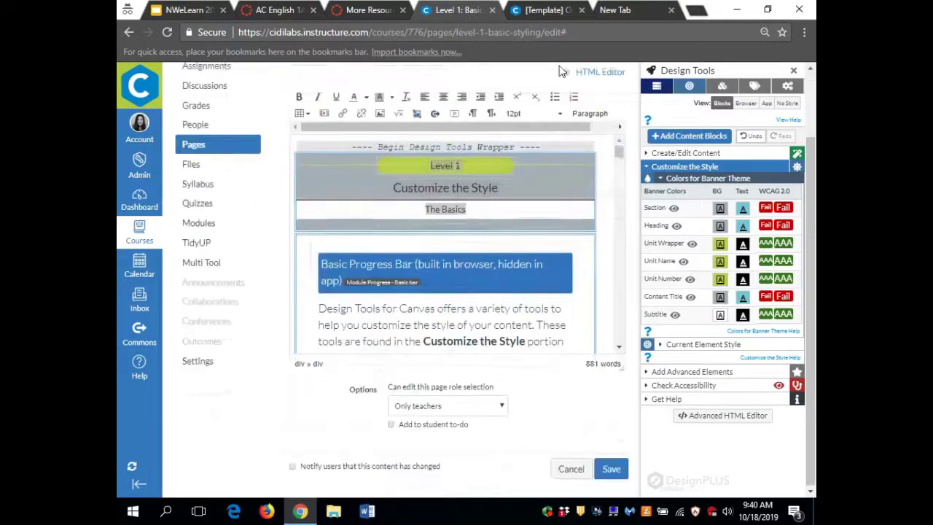
{"action": "left_click", "coordinate": [568, 471]}
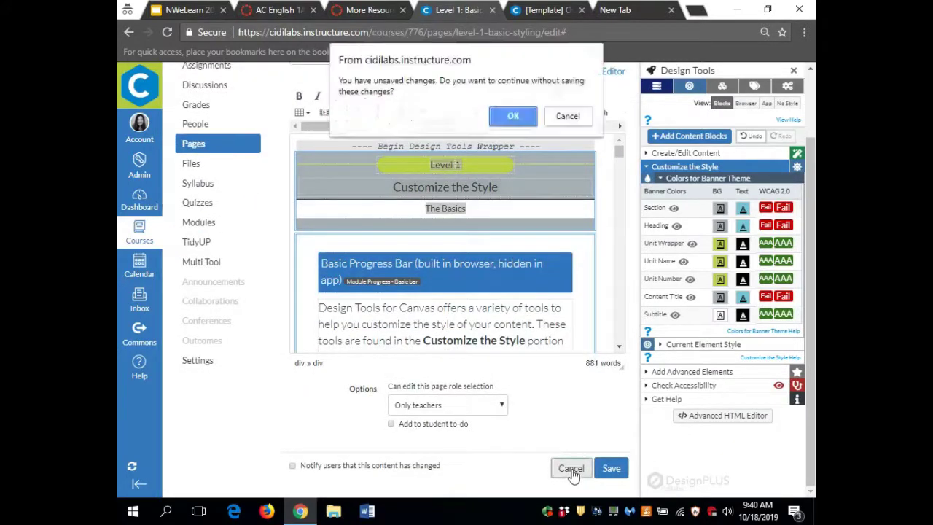
{"action": "left_click", "coordinate": [514, 116]}
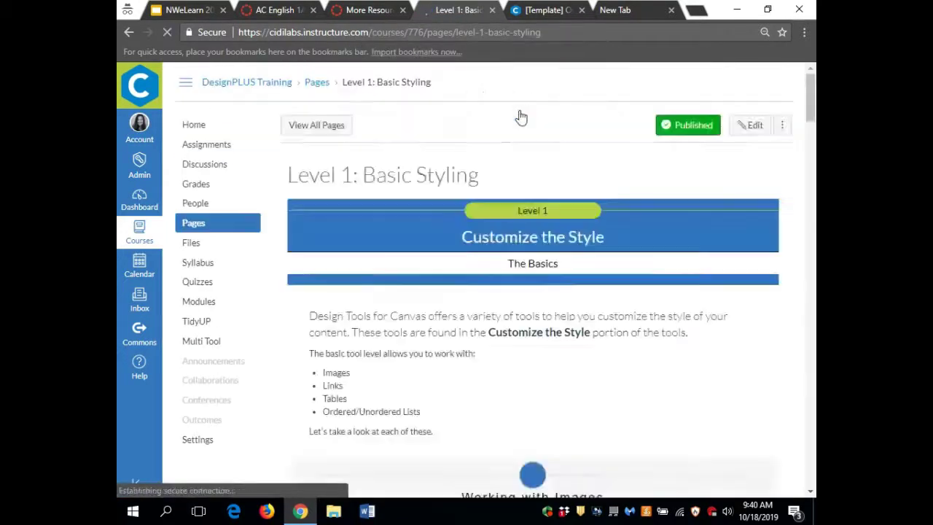
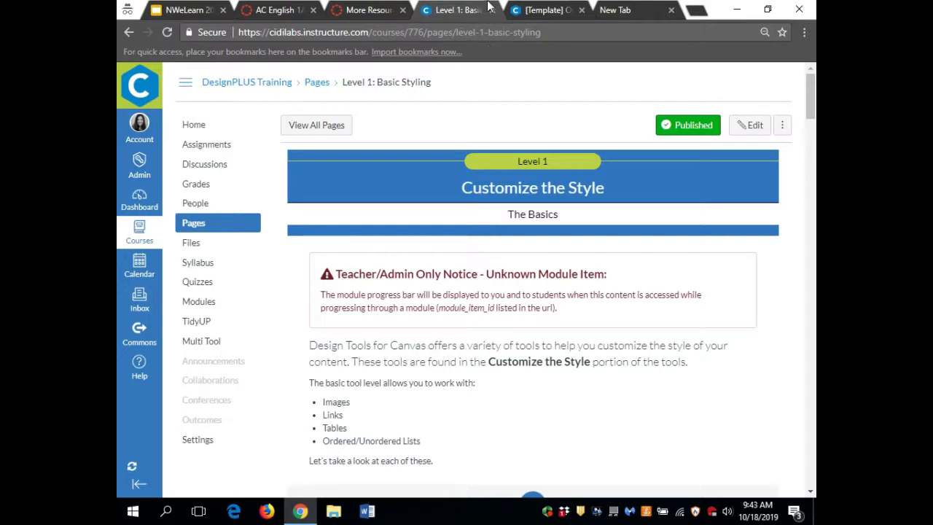
- Load sandbox course 2084 from the address bar and open its UDOIT accessibility tool
{"action": "left_click", "coordinate": [585, 40]}
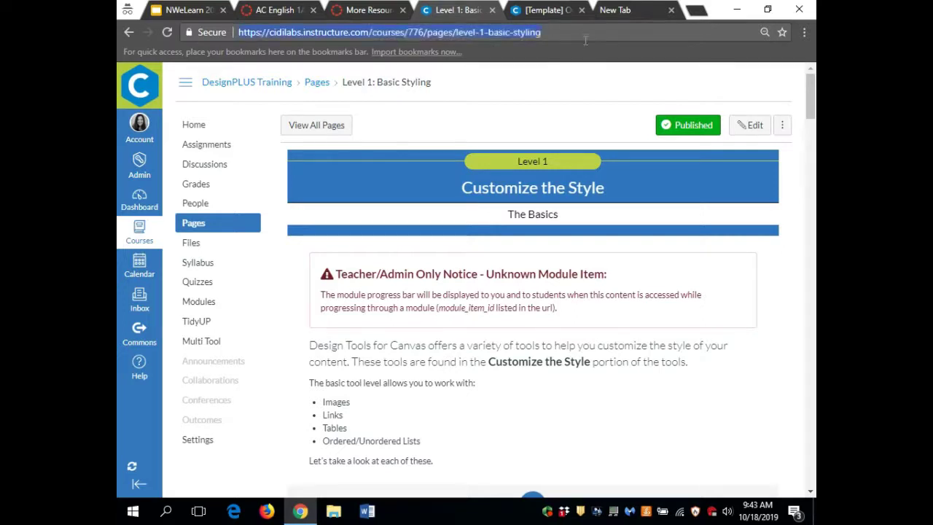
{"action": "left_click_drag", "start_coordinate": [584, 40], "coordinate": [415, 46]}
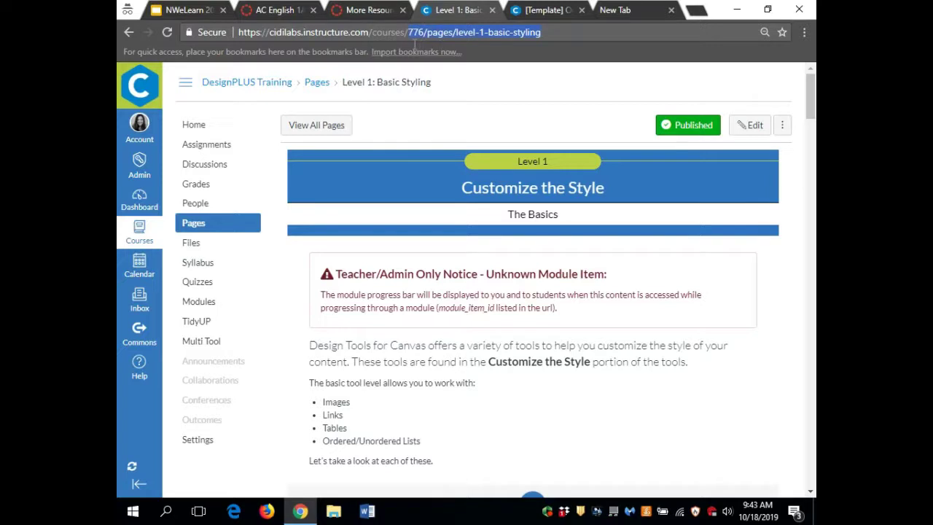
{"action": "type", "text": "20"}
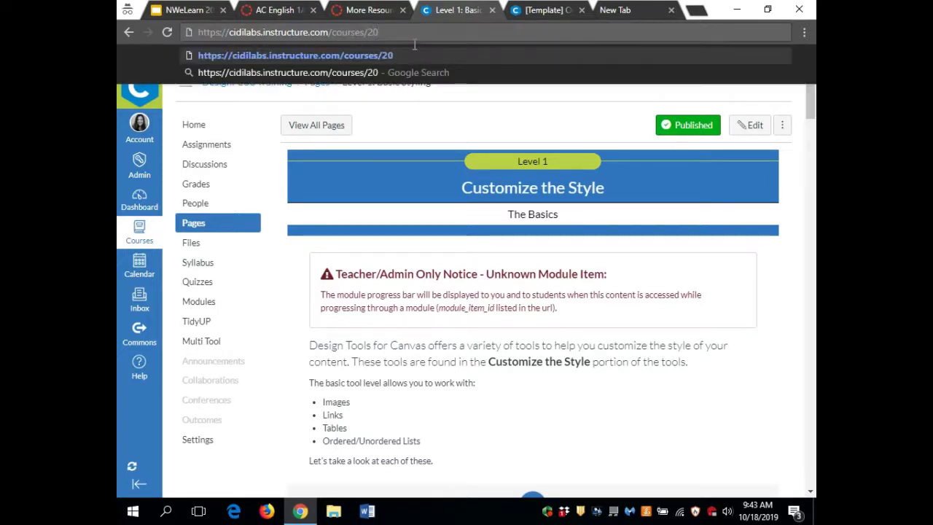
{"action": "type", "text": "84"}
{"action": "key", "text": "Return"}
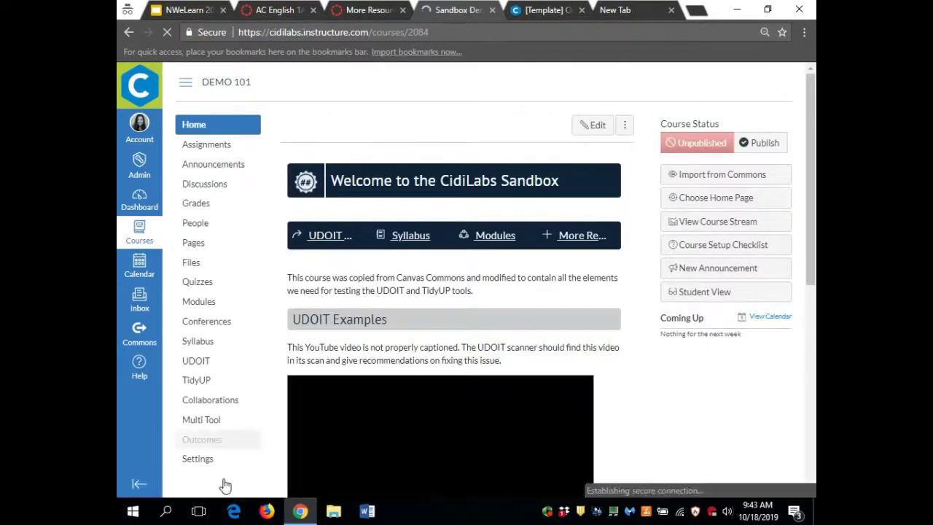
{"action": "left_click", "coordinate": [209, 363]}
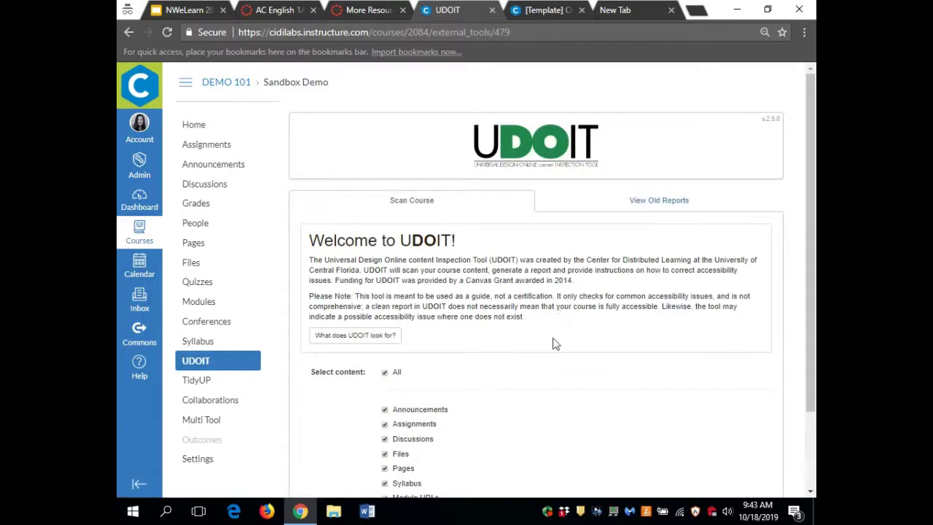
- Scan the Sandbox Demo course: 26 errors, 112 suggestions and 91 unscannable files
{"action": "scroll", "coordinate": [552, 343], "scroll_direction": "down", "scroll_amount": 2}
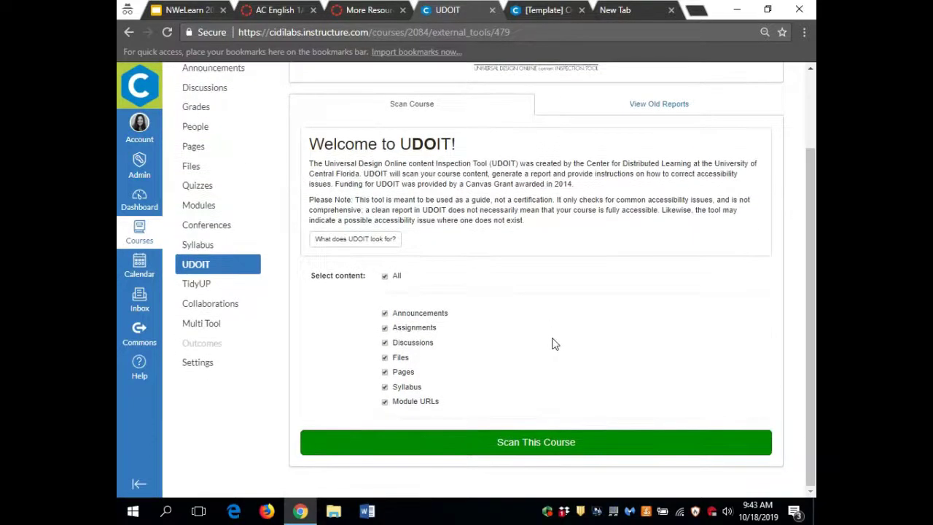
{"action": "left_click", "coordinate": [541, 449]}
{"action": "scroll", "coordinate": [539, 447], "scroll_direction": "down", "scroll_amount": 1}
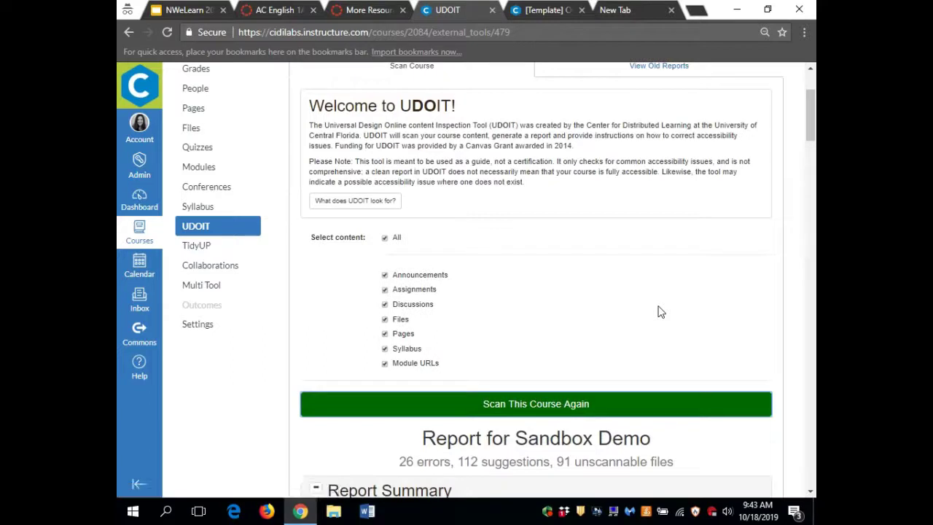
{"action": "scroll", "coordinate": [691, 242], "scroll_direction": "down", "scroll_amount": 4}
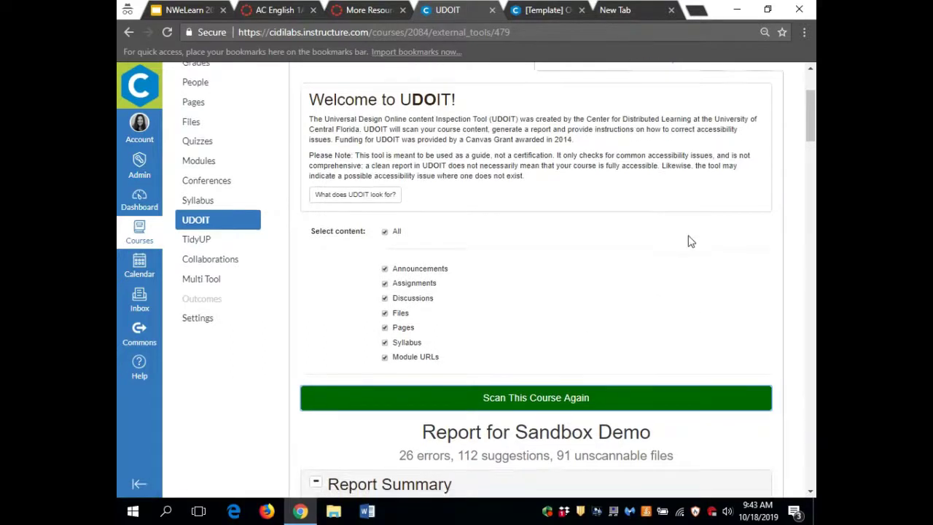
{"action": "scroll", "coordinate": [691, 242], "scroll_direction": "down", "scroll_amount": 1}
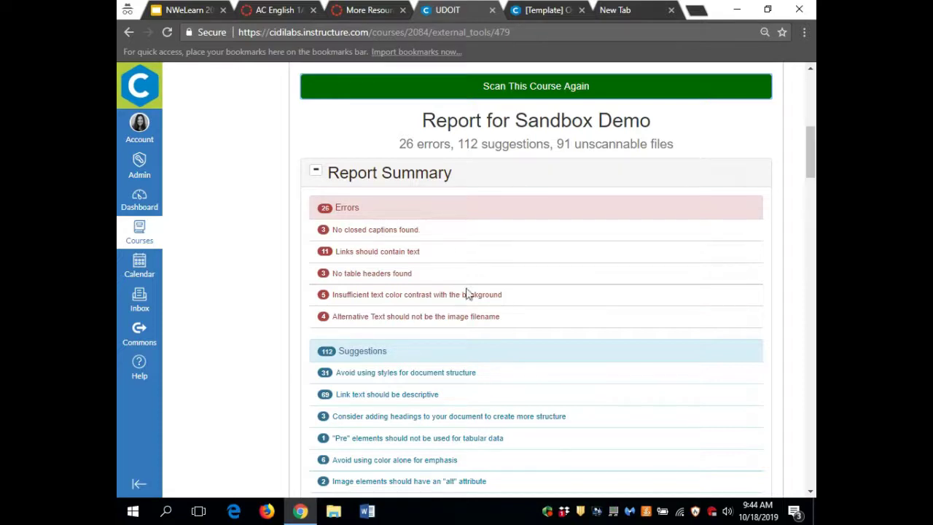
{"action": "scroll", "coordinate": [469, 294], "scroll_direction": "down", "scroll_amount": 5}
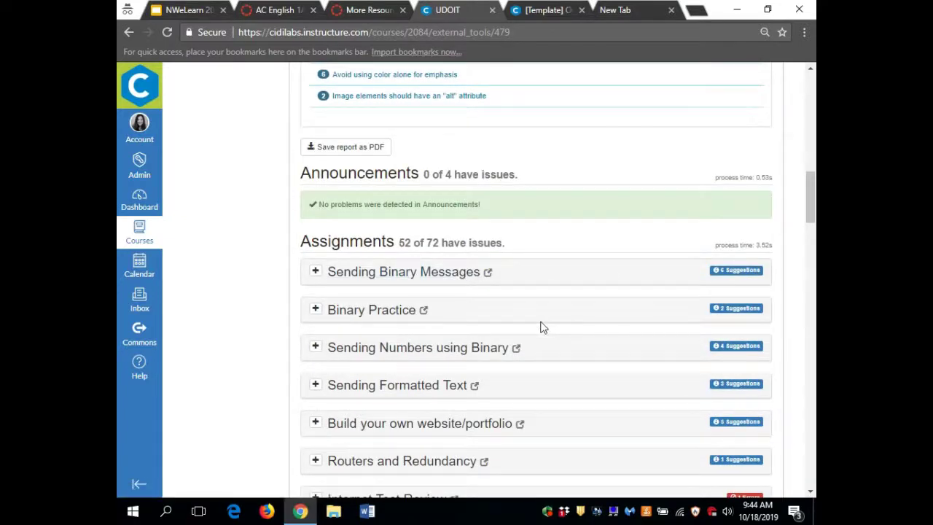
{"action": "scroll", "coordinate": [541, 327], "scroll_direction": "down", "scroll_amount": 1}
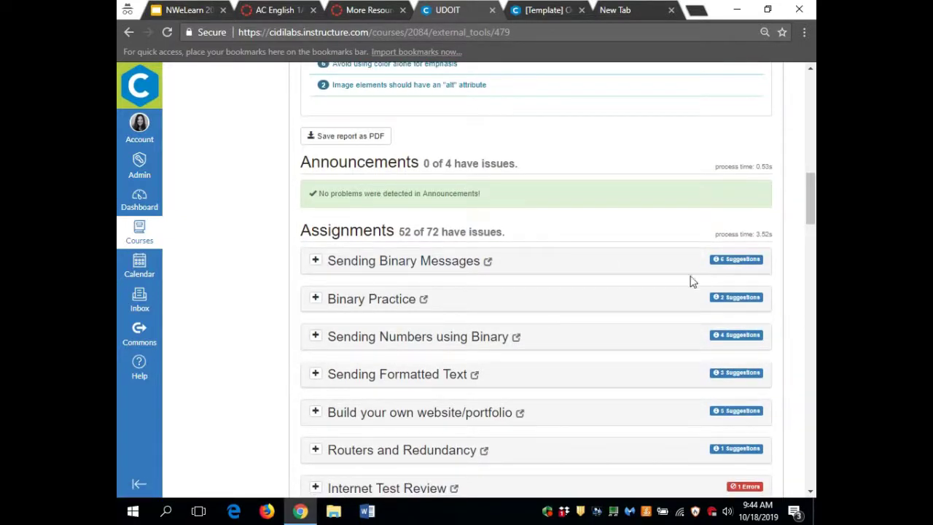
{"action": "scroll", "coordinate": [630, 376], "scroll_direction": "down", "scroll_amount": 3}
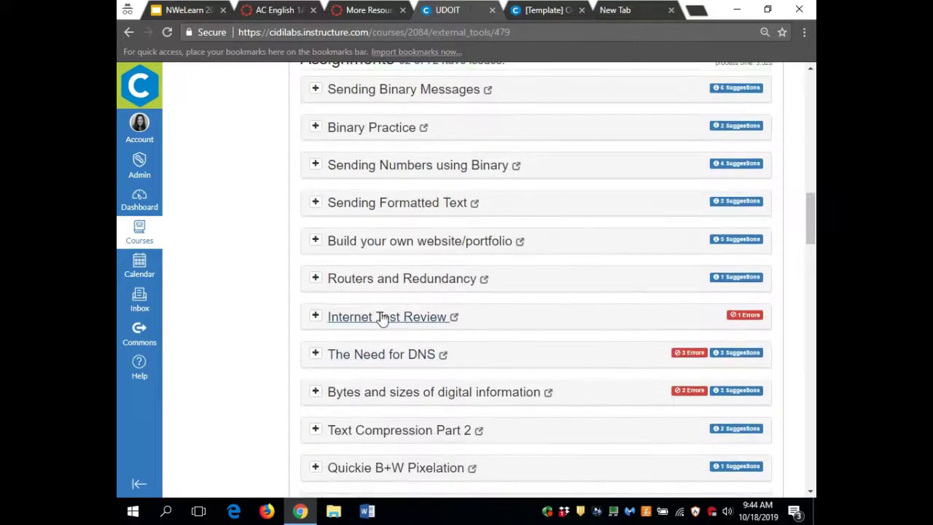
- Expand Internet Test Review and The Need for DNS, and show the source of DNS's first link error
{"action": "left_click", "coordinate": [316, 317]}
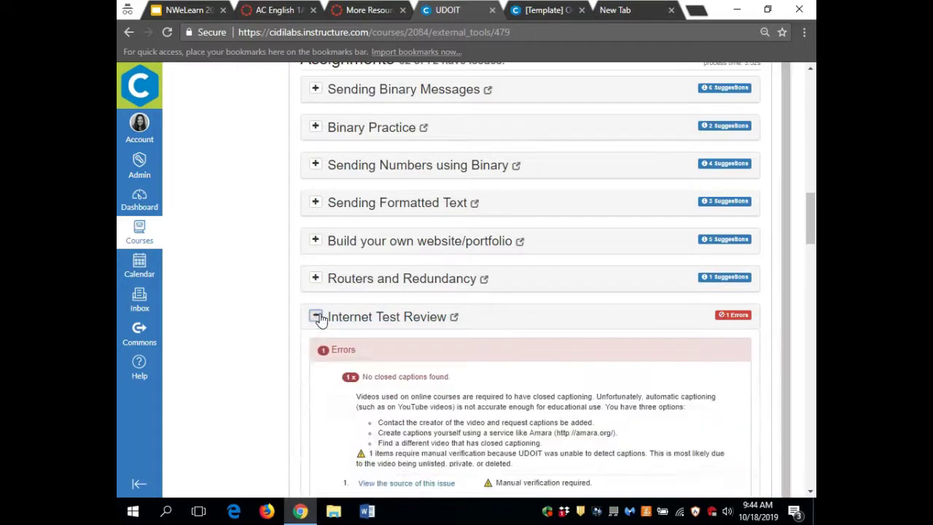
{"action": "scroll", "coordinate": [612, 415], "scroll_direction": "down", "scroll_amount": 2}
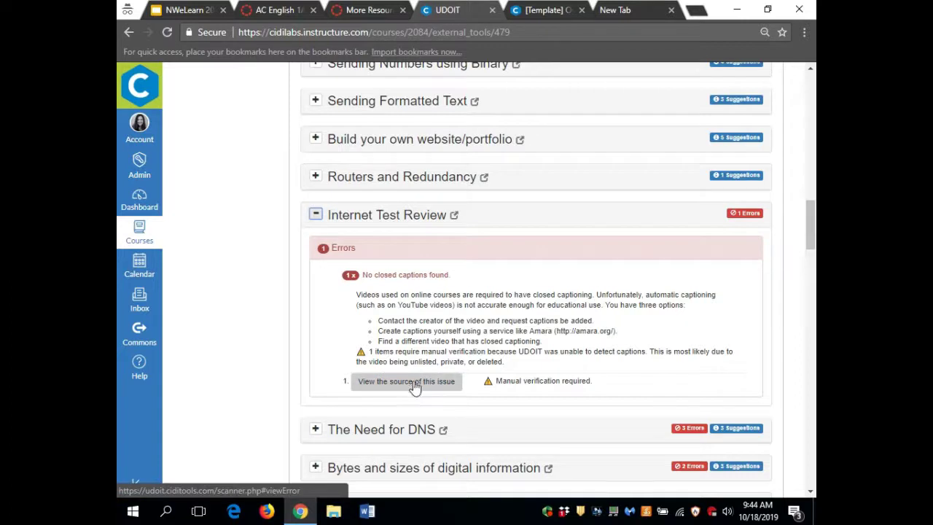
{"action": "scroll", "coordinate": [467, 350], "scroll_direction": "down", "scroll_amount": 2}
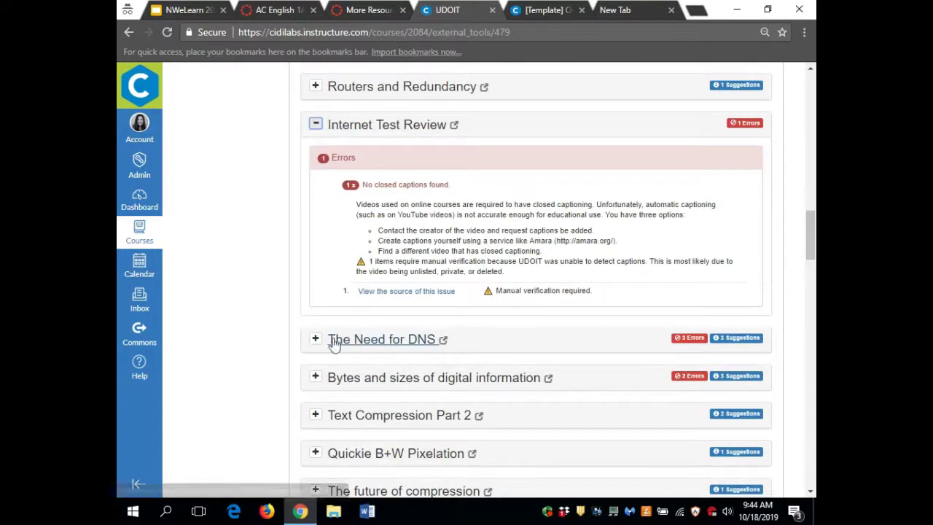
{"action": "left_click", "coordinate": [316, 338]}
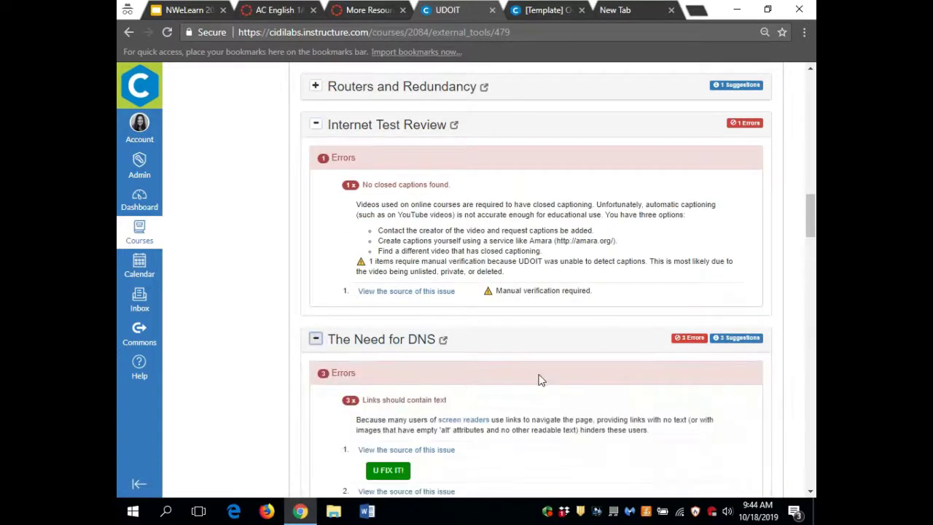
{"action": "scroll", "coordinate": [540, 379], "scroll_direction": "down", "scroll_amount": 2}
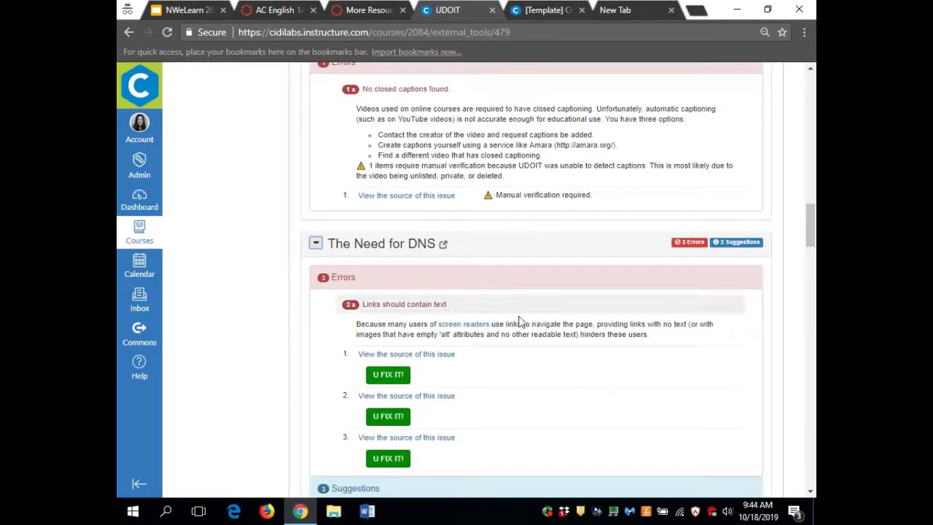
{"action": "left_click", "coordinate": [394, 354]}
{"action": "scroll", "coordinate": [412, 427], "scroll_direction": "down", "scroll_amount": 2}
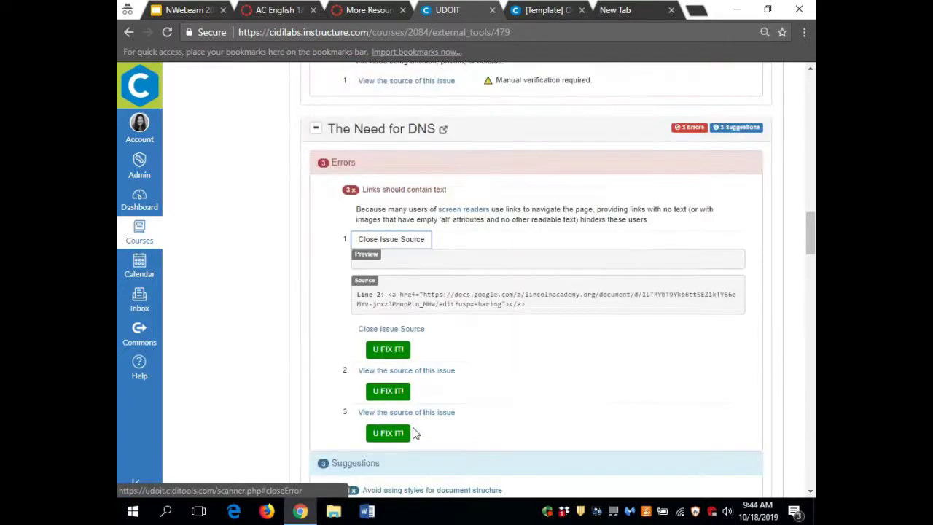
- Open the U FIX IT! form for The Need for DNS's first 'Links should contain text' error
{"action": "left_click", "coordinate": [397, 355]}
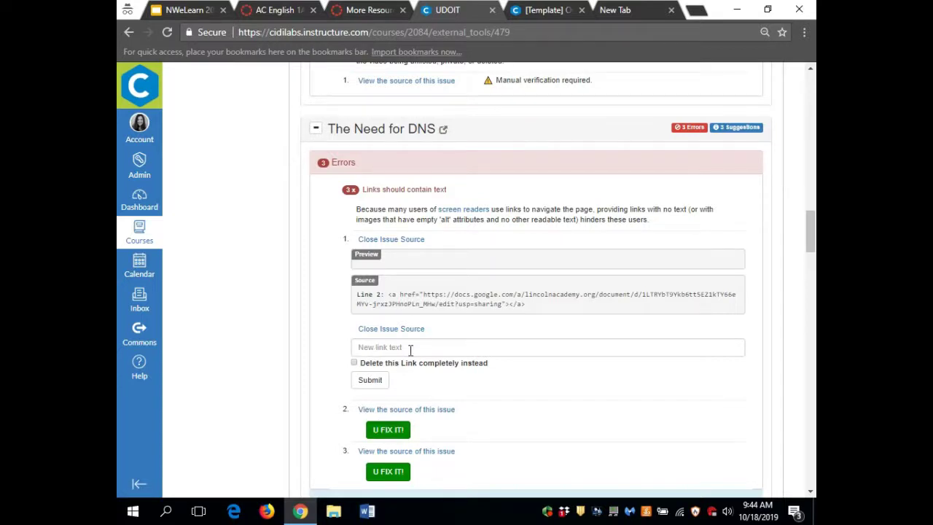
{"action": "scroll", "coordinate": [408, 349], "scroll_direction": "down", "scroll_amount": 1}
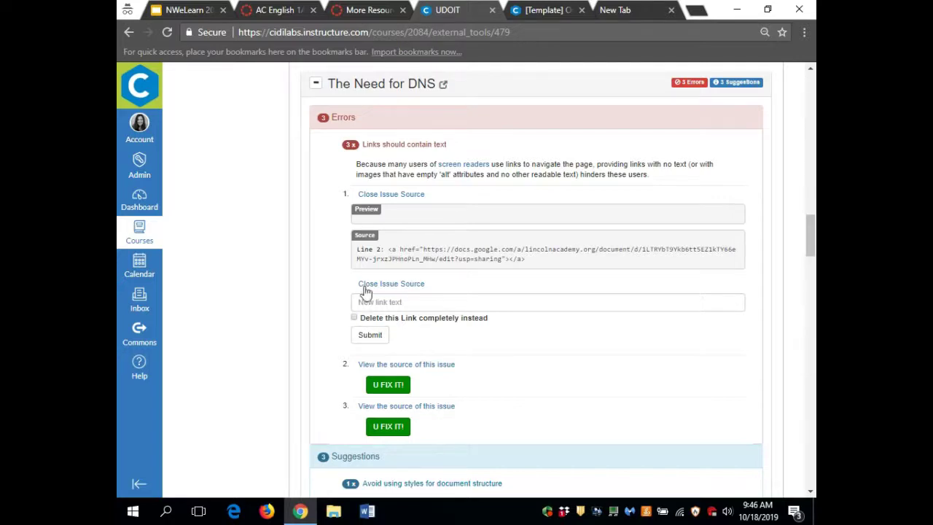
{"action": "scroll", "coordinate": [345, 298], "scroll_direction": "up", "scroll_amount": 10}
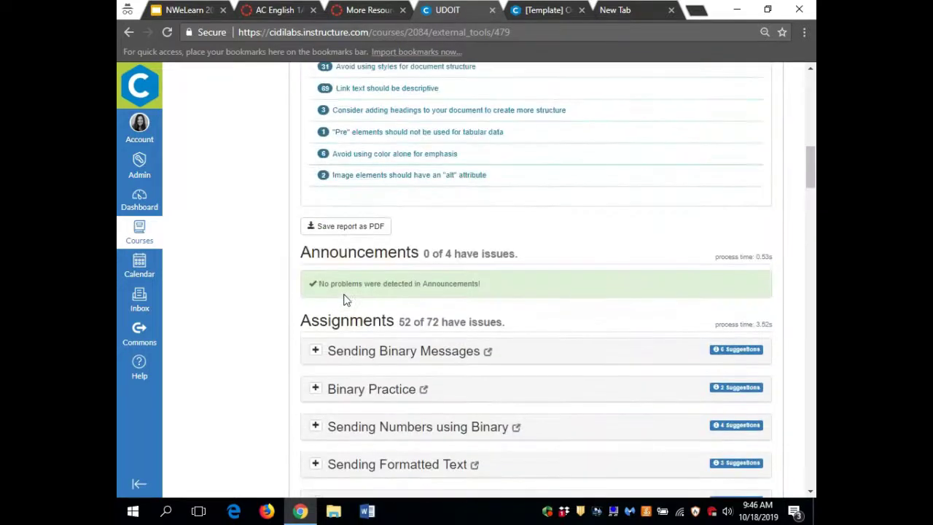
- Log out of the sandbox account from the course home, then switch to the [Template] Overview tab
{"action": "scroll", "coordinate": [343, 297], "scroll_direction": "up", "scroll_amount": 2}
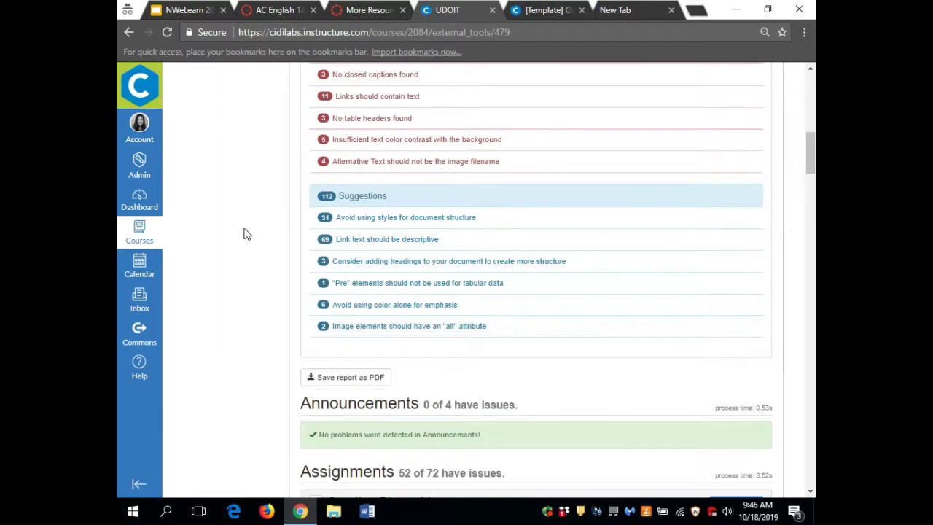
{"action": "scroll", "coordinate": [243, 233], "scroll_direction": "up", "scroll_amount": 10}
{"action": "left_click", "coordinate": [192, 125]}
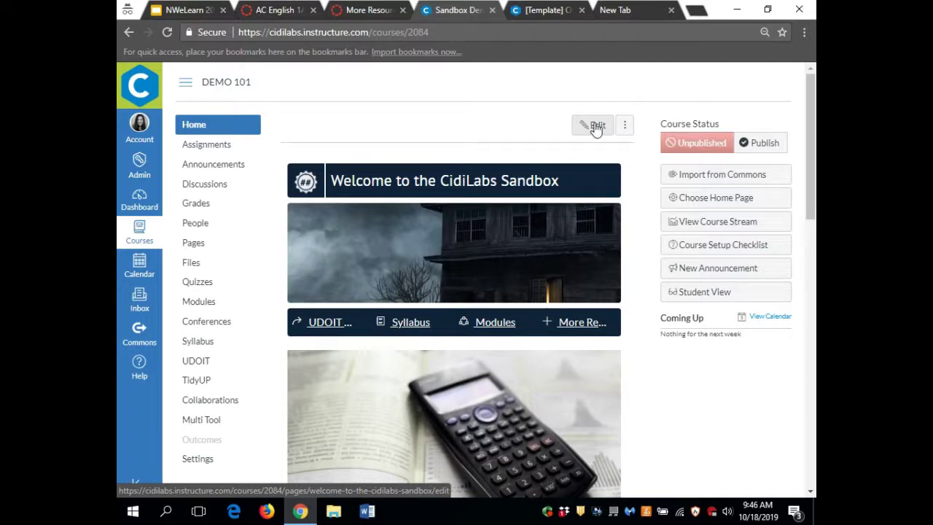
{"action": "left_click", "coordinate": [141, 126]}
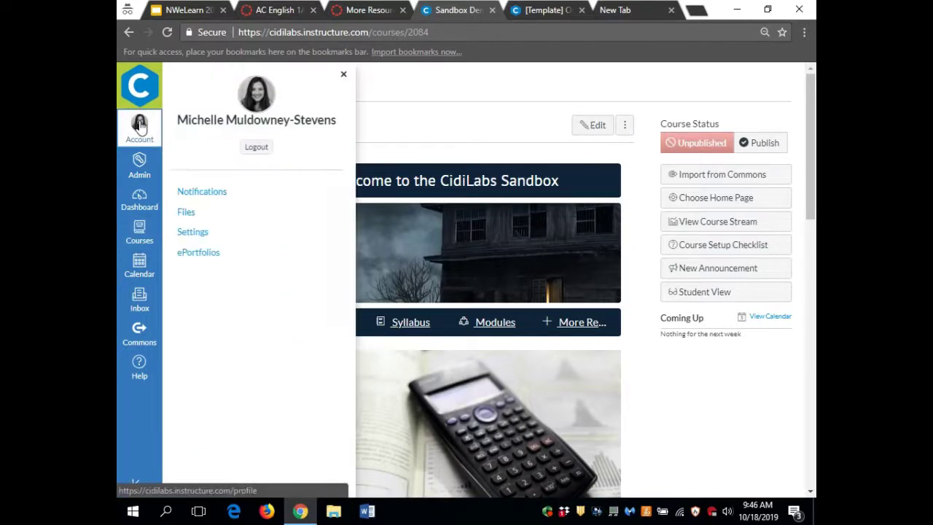
{"action": "left_click", "coordinate": [271, 147]}
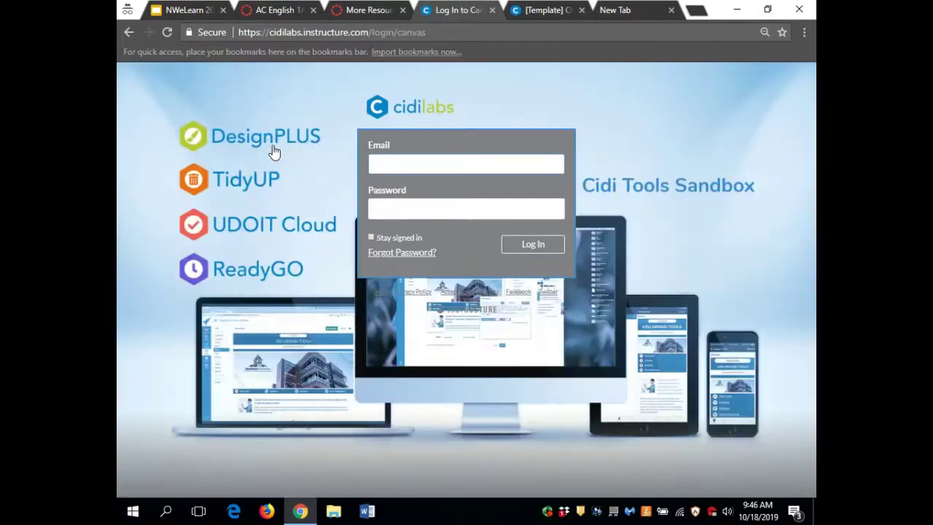
{"action": "left_click", "coordinate": [552, 13]}
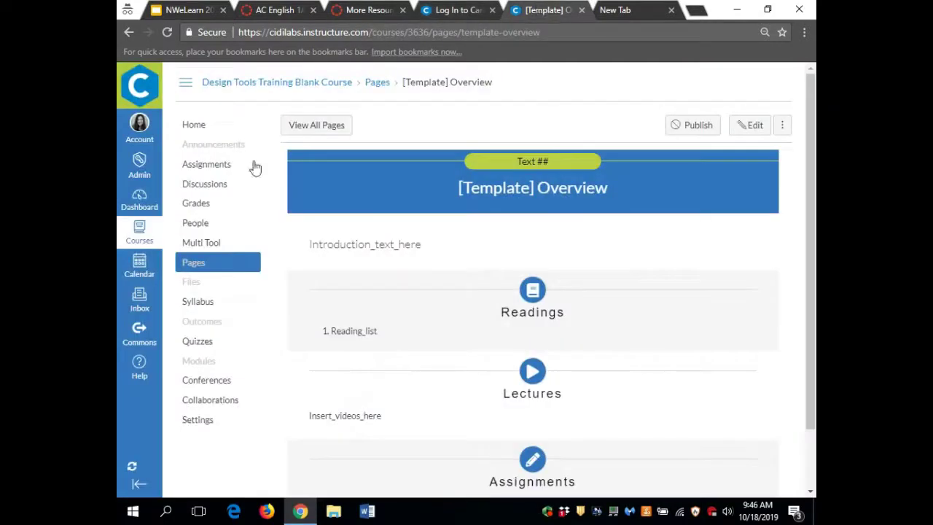
- Log out of the second course tab and close the Chrome browser
{"action": "left_click", "coordinate": [139, 125]}
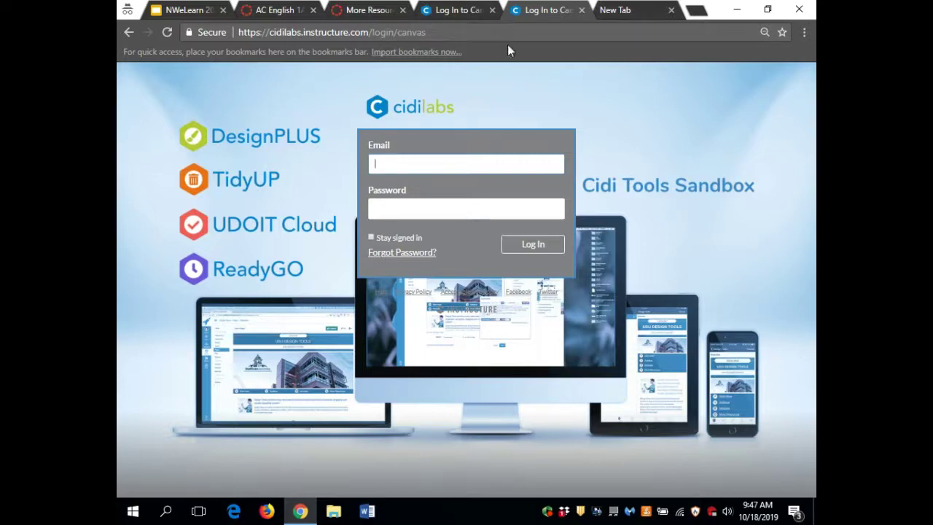
{"action": "left_click", "coordinate": [799, 9]}
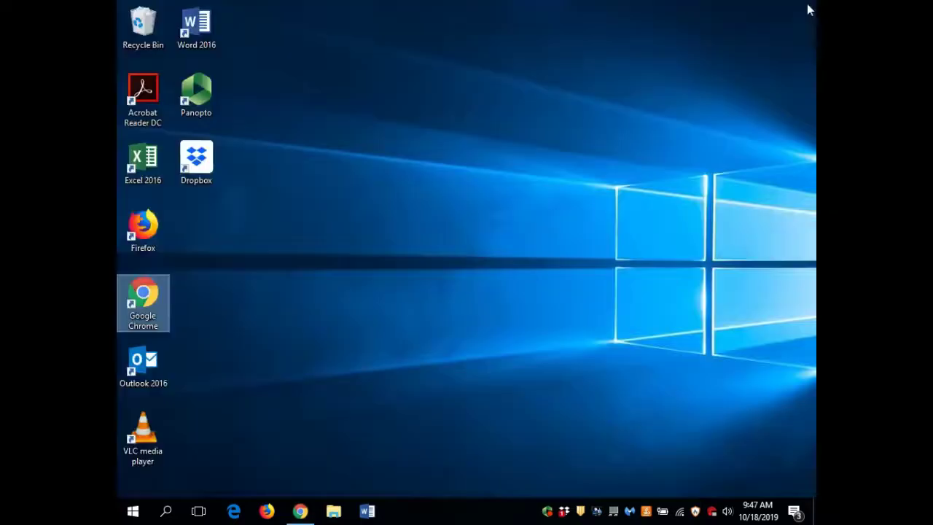